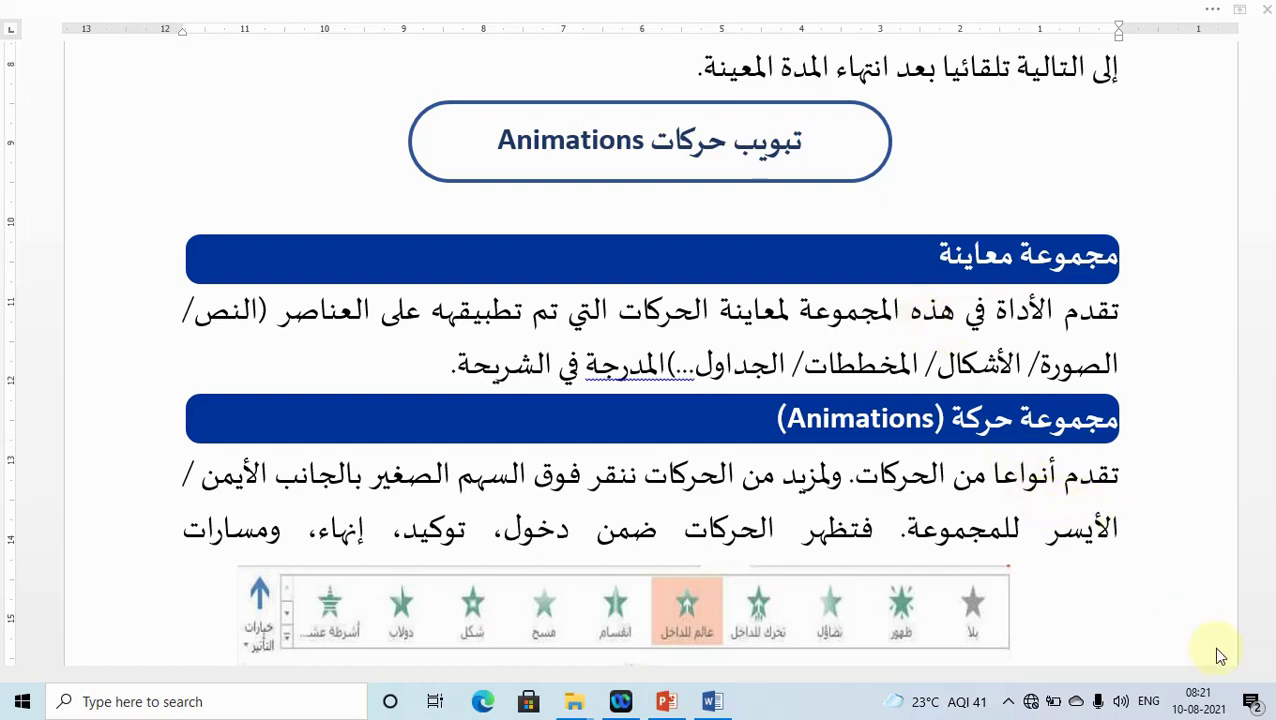
Step: Scroll past the page 107 footer and click into the opening paragraph of page 108
scroll(1268, 655, "down", 3)
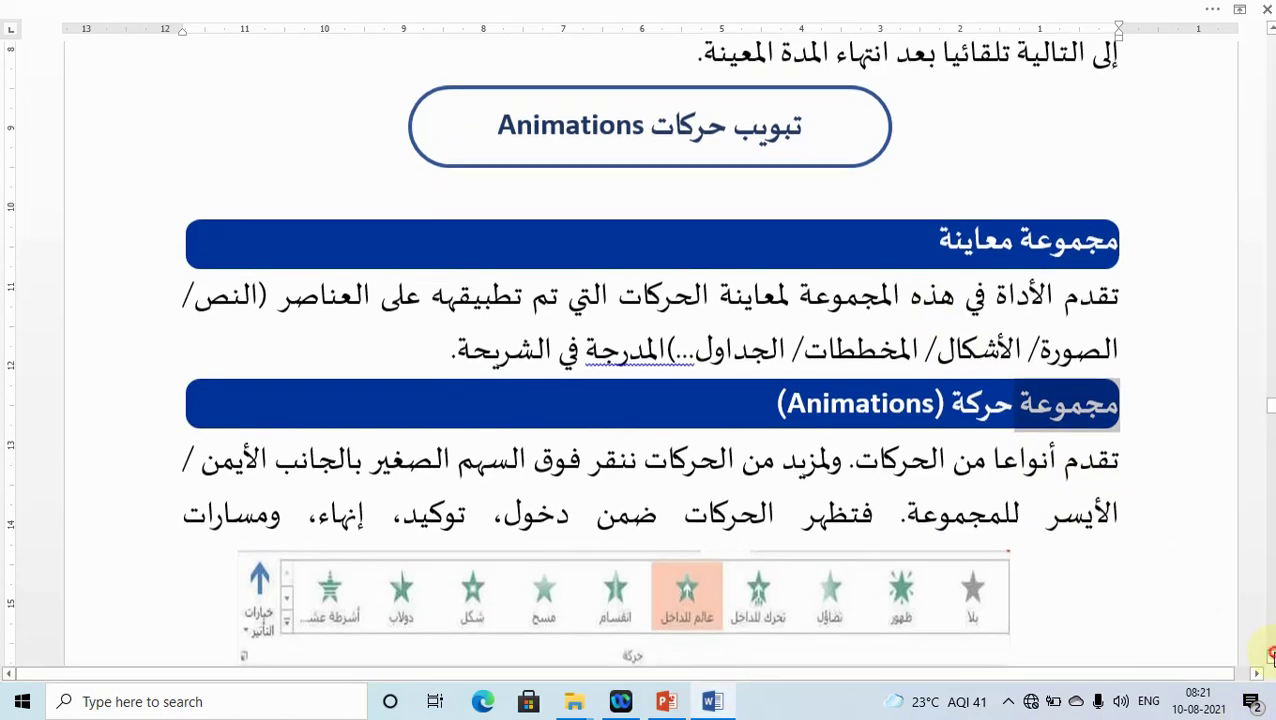
scroll(1268, 655, "down", 1)
scroll(1268, 655, "down", 2)
scroll(1268, 655, "down", 1)
scroll(1268, 655, "down", 1)
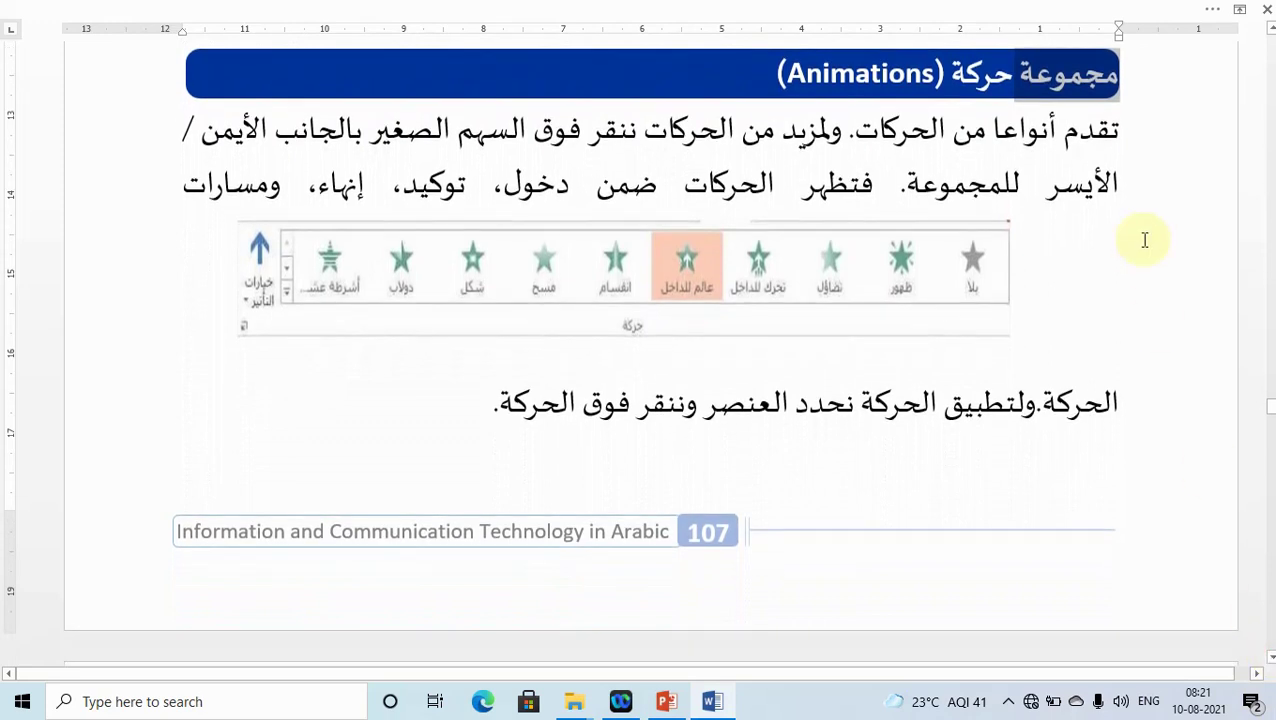
left_click(1045, 78)
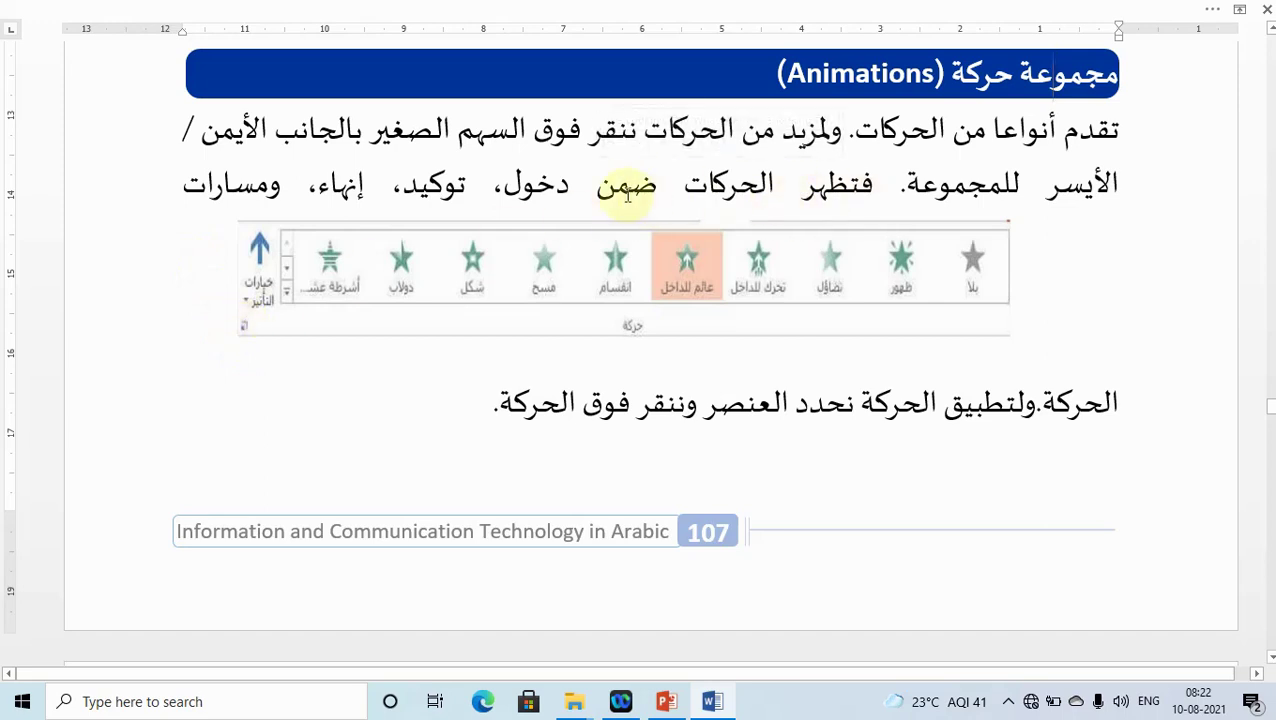
left_click(522, 190)
Step: Scroll further down page 108 to the Entrance, Emphasis, Exit and Motion Path descriptions
mouse_move(870, 403)
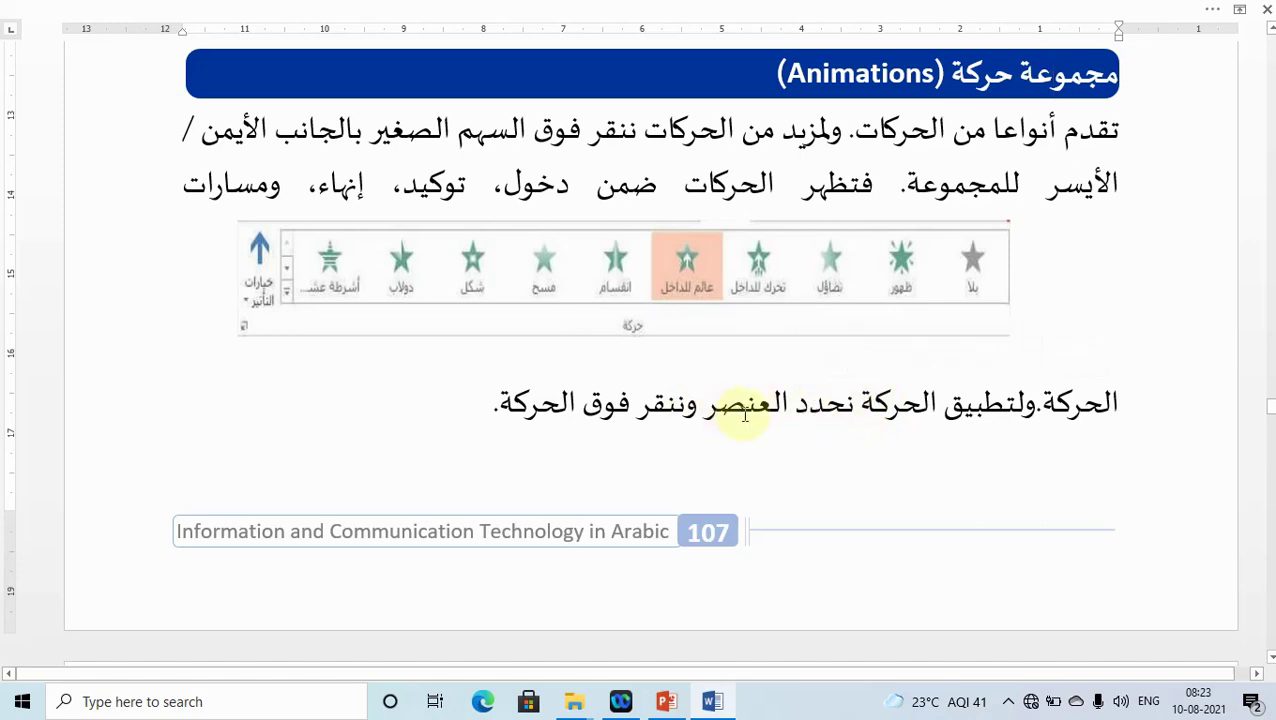
mouse_move(775, 408)
scroll(650, 350, "down", 3)
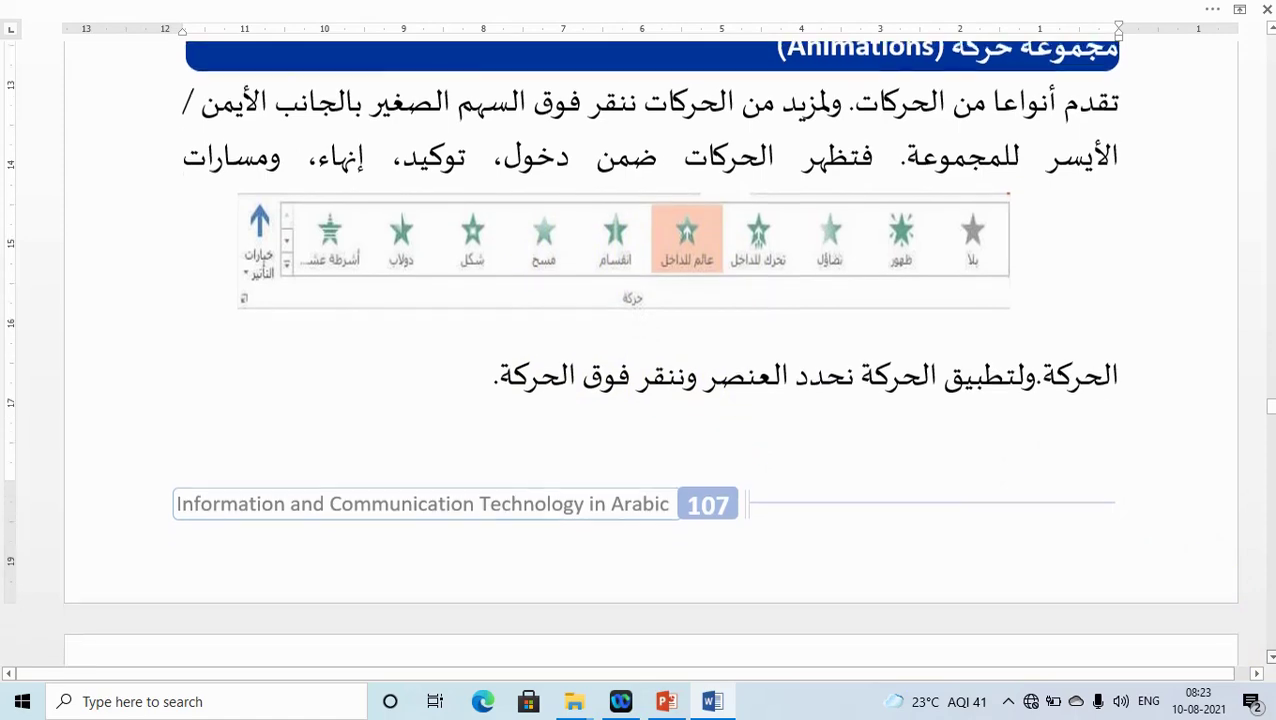
scroll(650, 350, "down", 2)
scroll(650, 350, "down", 2)
scroll(650, 350, "down", 1)
scroll(1132, 403, "down", 2)
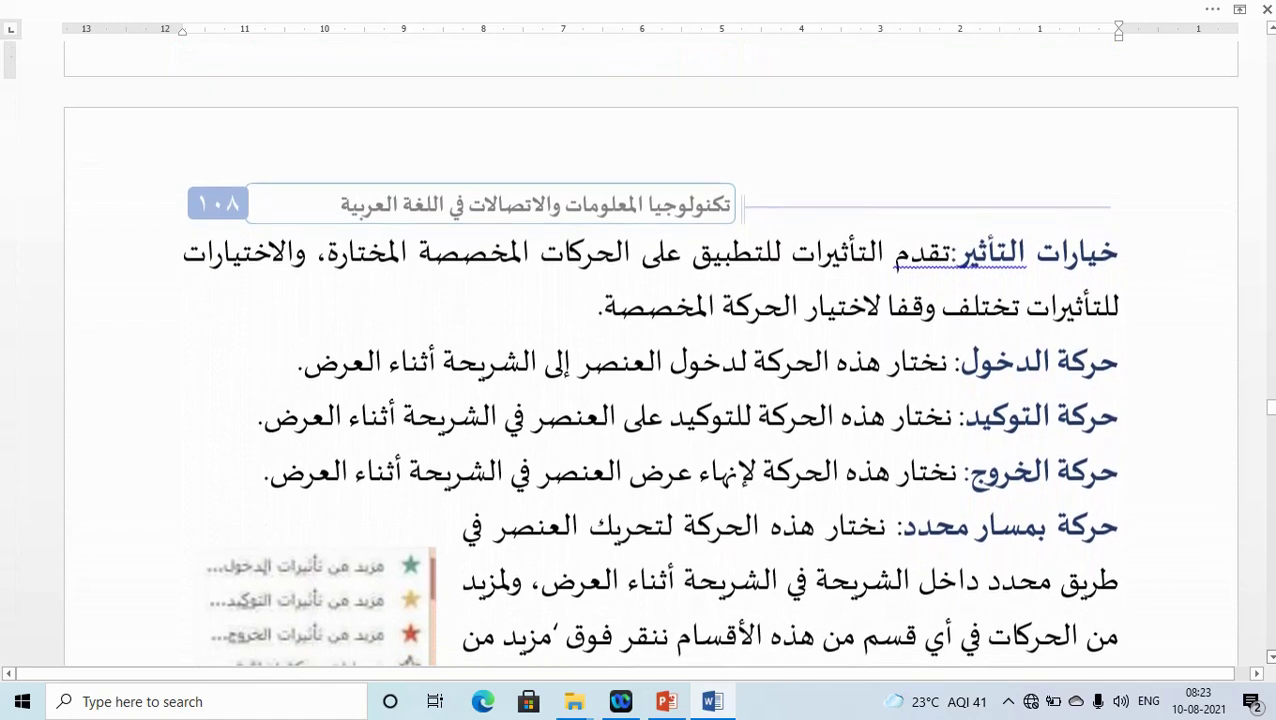
Step: Retype the colon after the word التأثير in the effect options paragraph
left_click(952, 240)
key("BackSpace")
type(":")
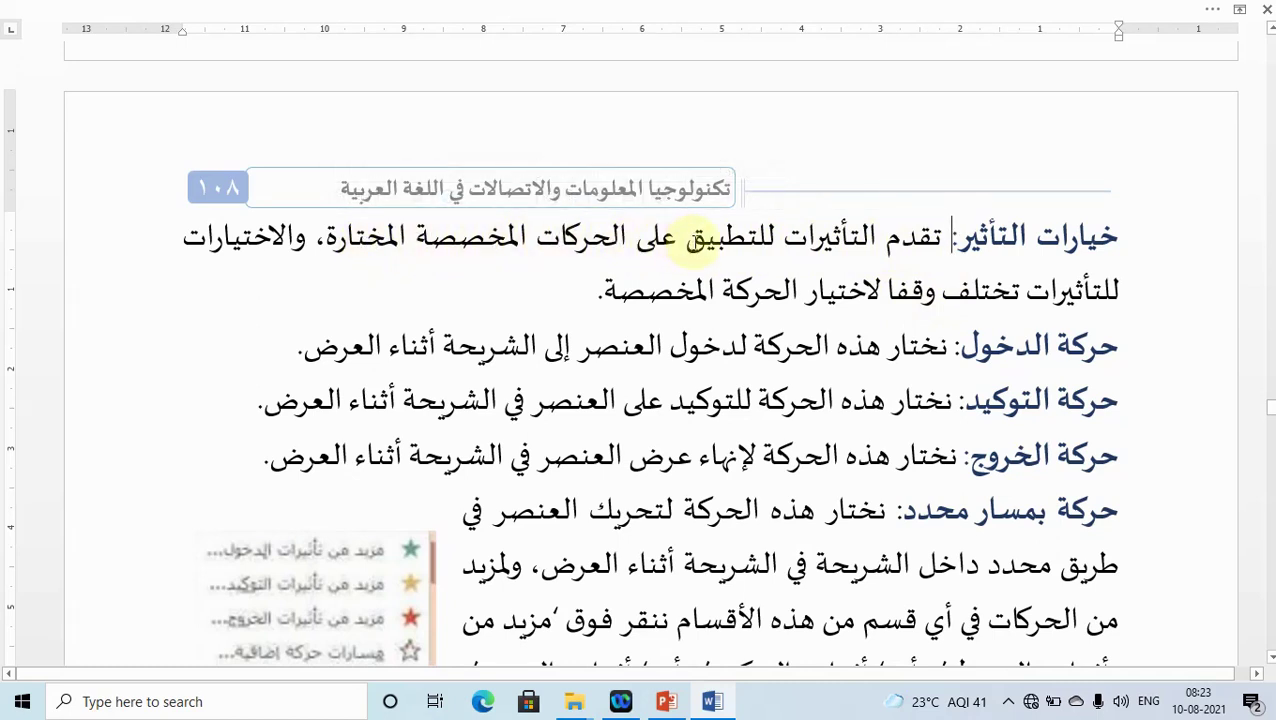
left_click(955, 238)
left_click(288, 244)
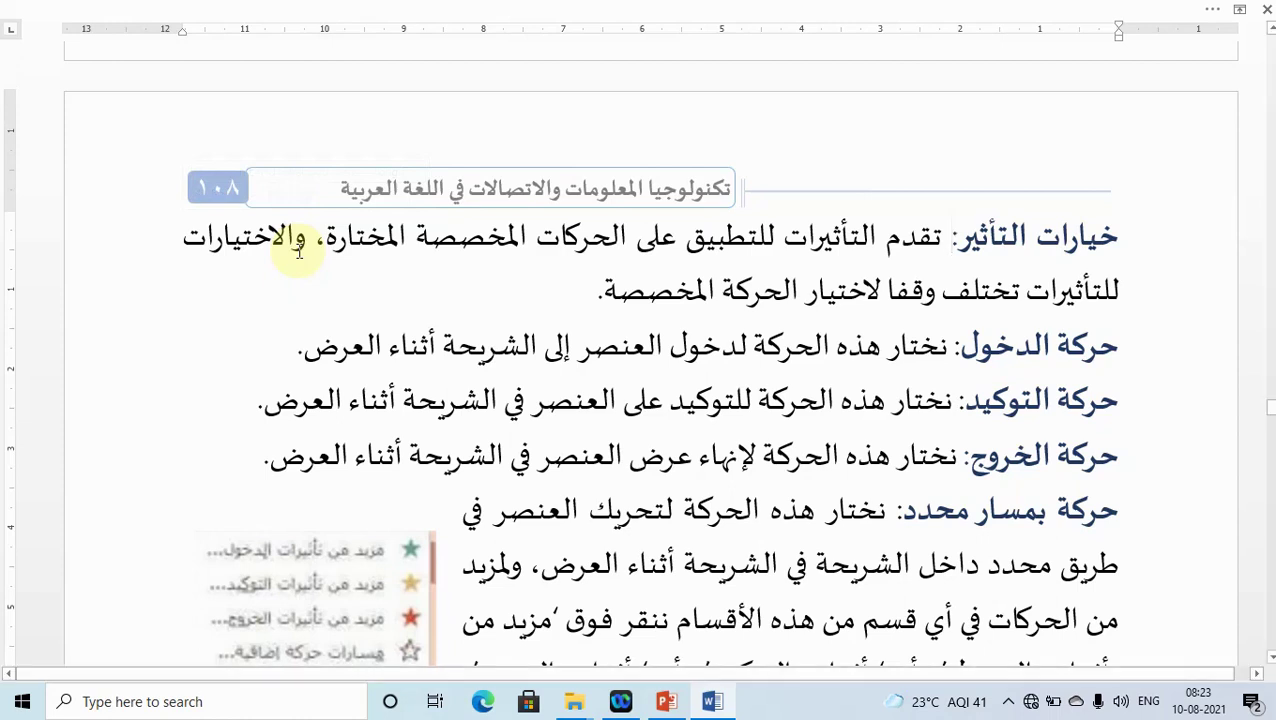
mouse_move(305, 243)
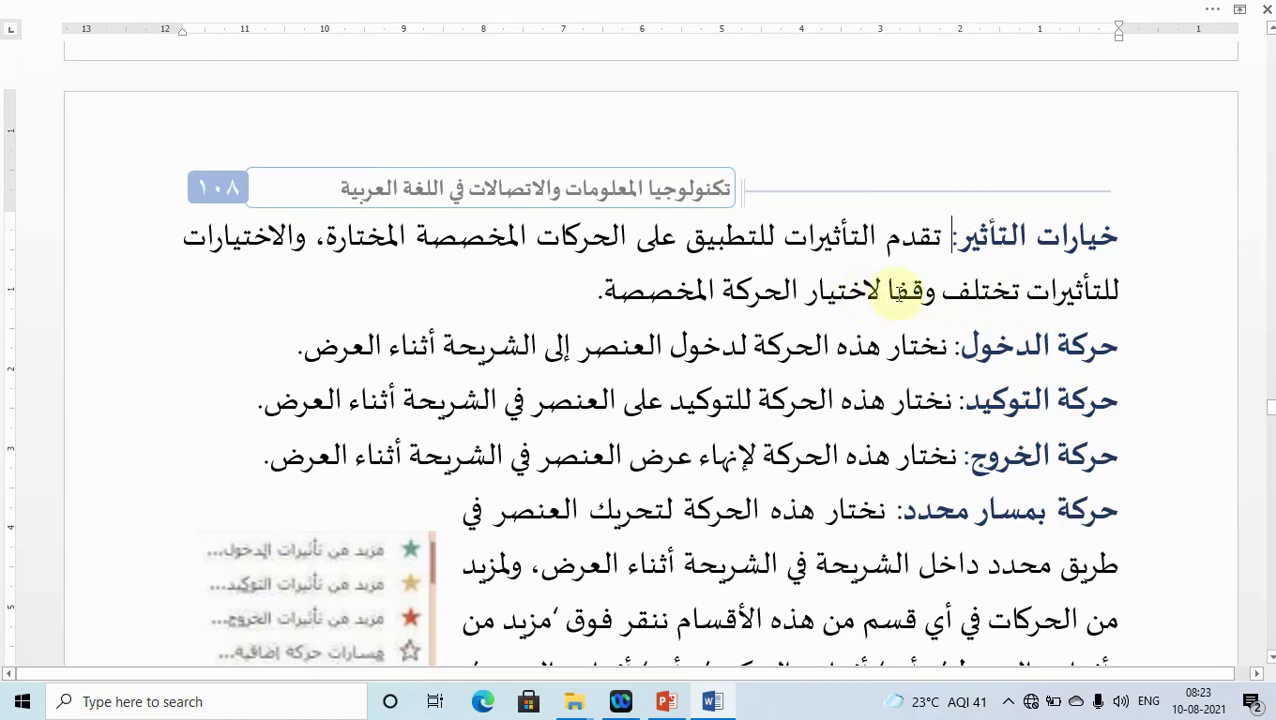
Step: Replace the wrong letter in وقتا with an Arabic ق so the word reads وفقا
left_click(909, 290)
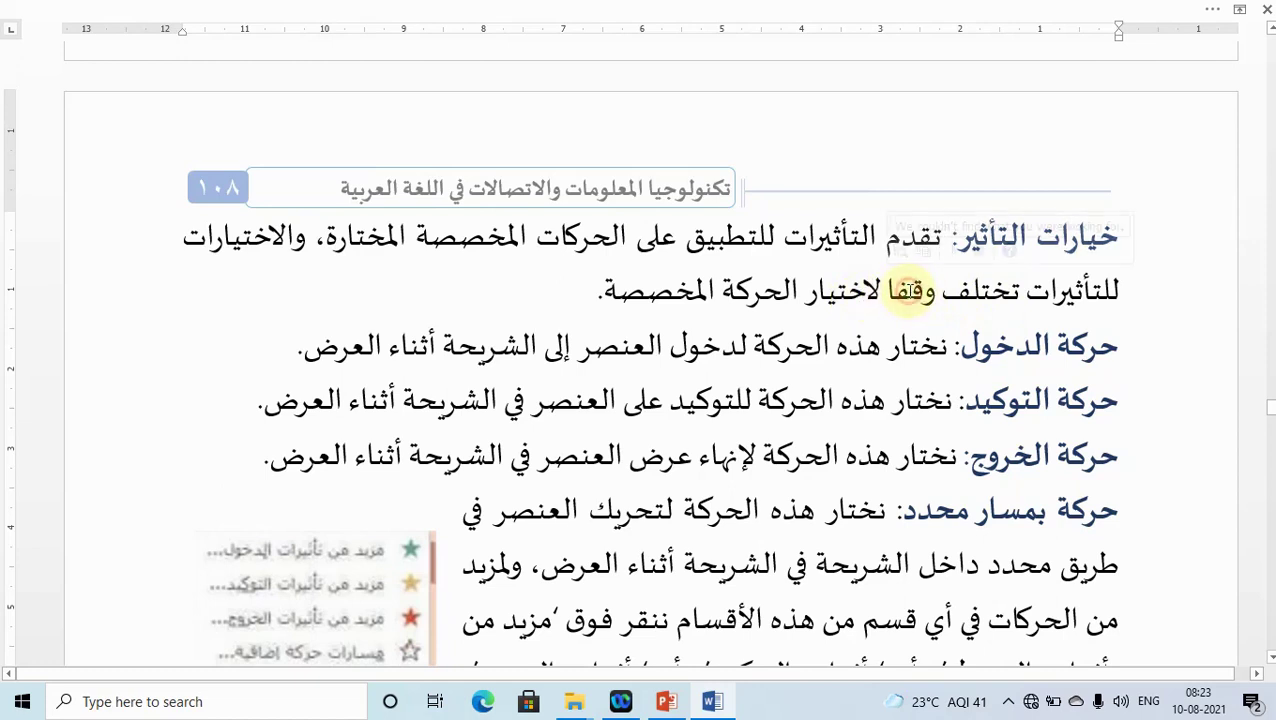
key("BackSpace")
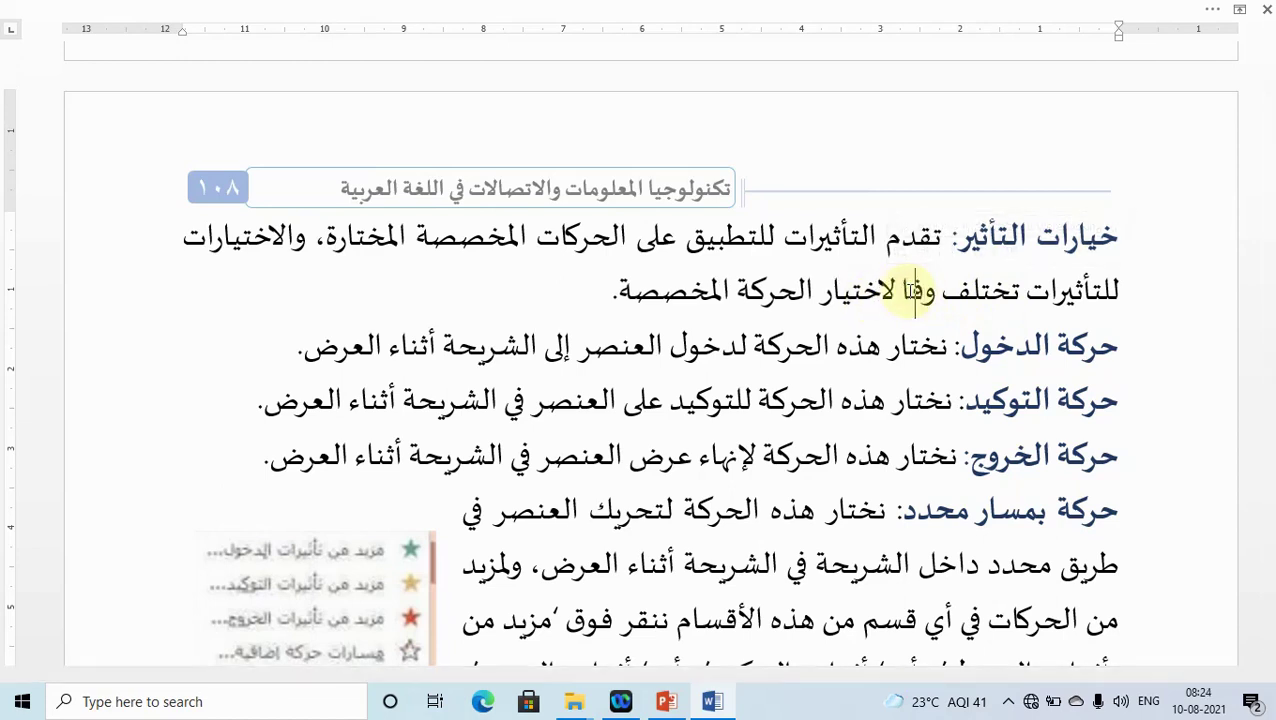
type("r")
key("BackSpace")
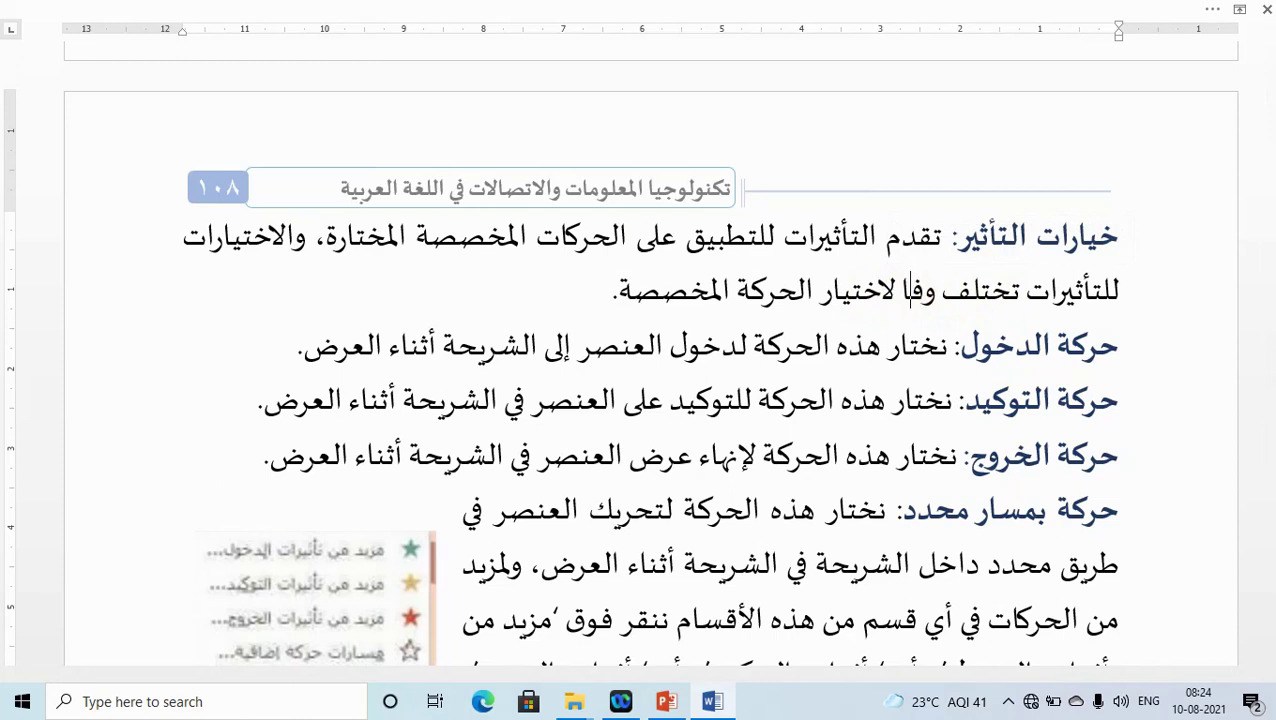
type("r")
key("BackSpace")
key("alt+shift")
type("ق")
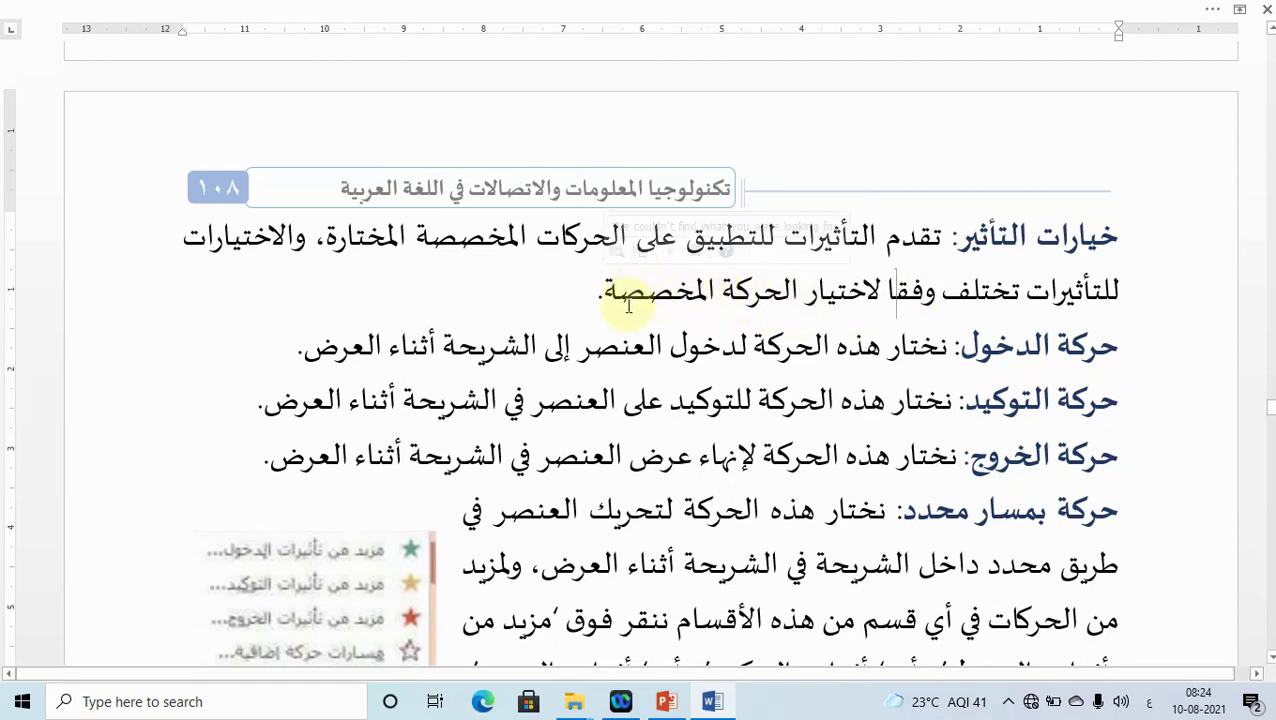
left_click_drag(620, 302, 705, 335)
left_click_drag(737, 285, 720, 285)
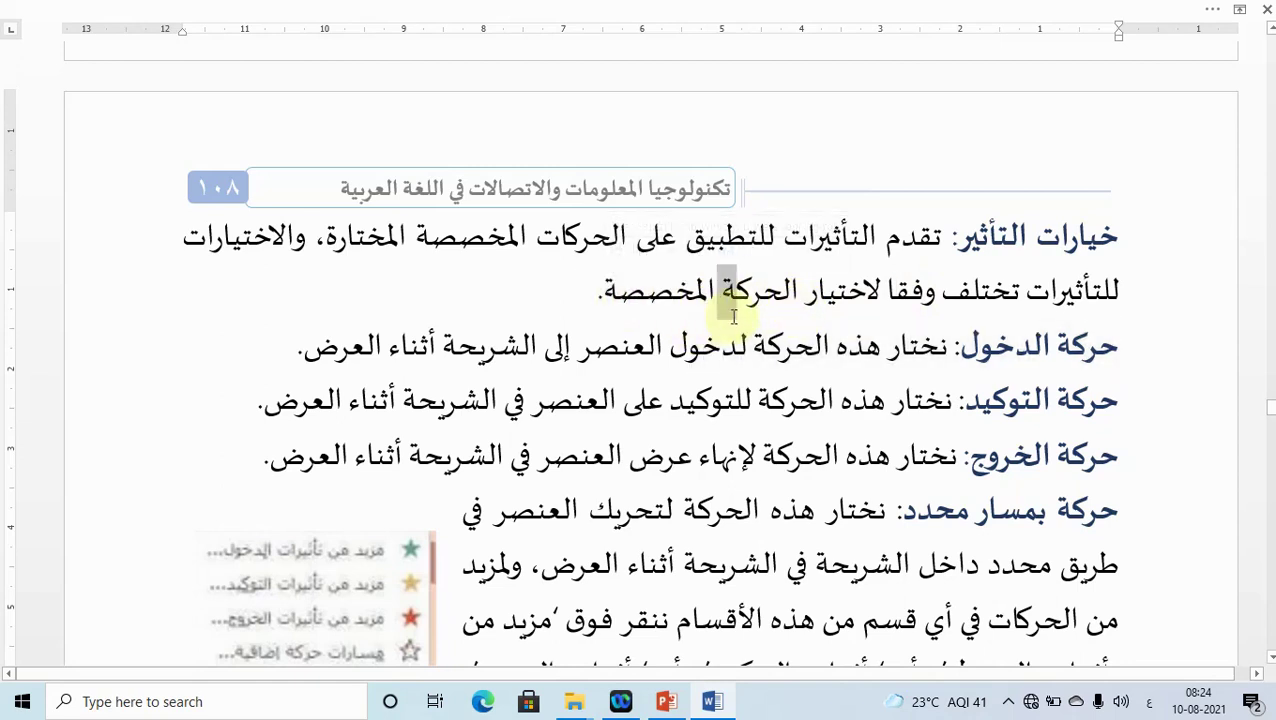
left_click(888, 298)
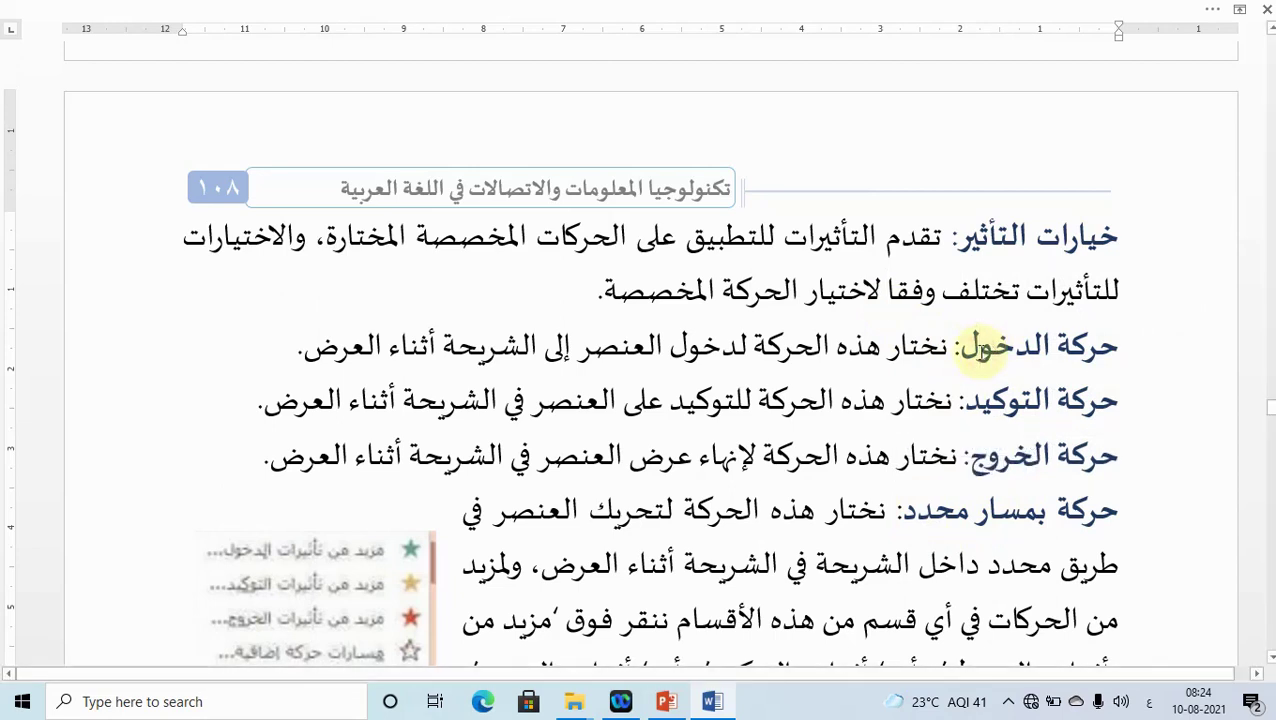
left_click(979, 345)
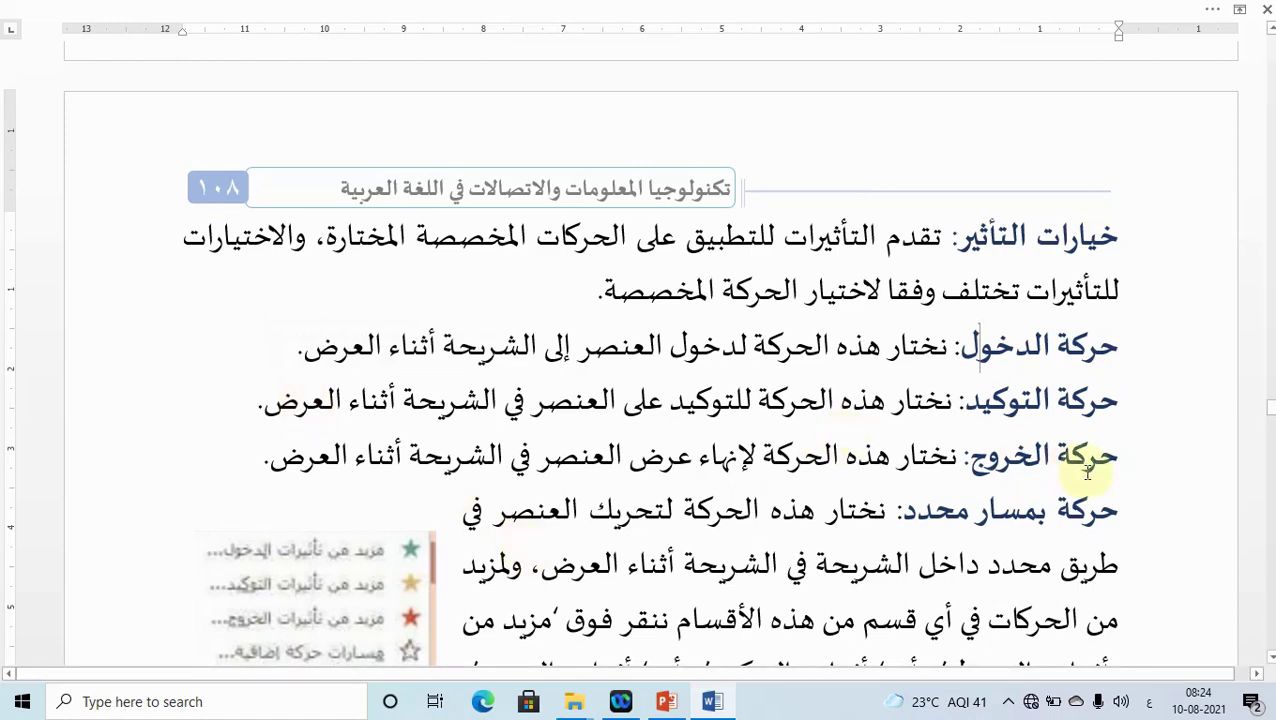
right_click(935, 466)
Step: Scroll the Word document a little further, then switch to the PowerPoint presentation
scroll(1268, 660, "down", 5)
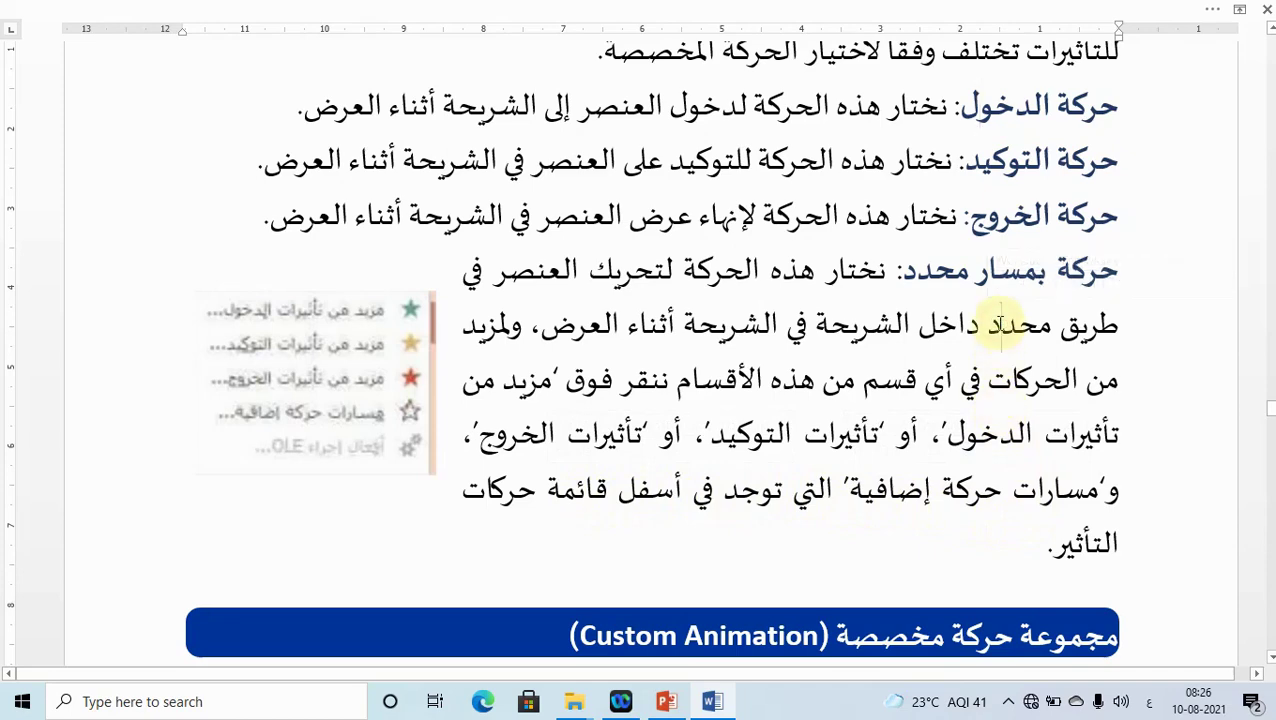
key("alt+Tab")
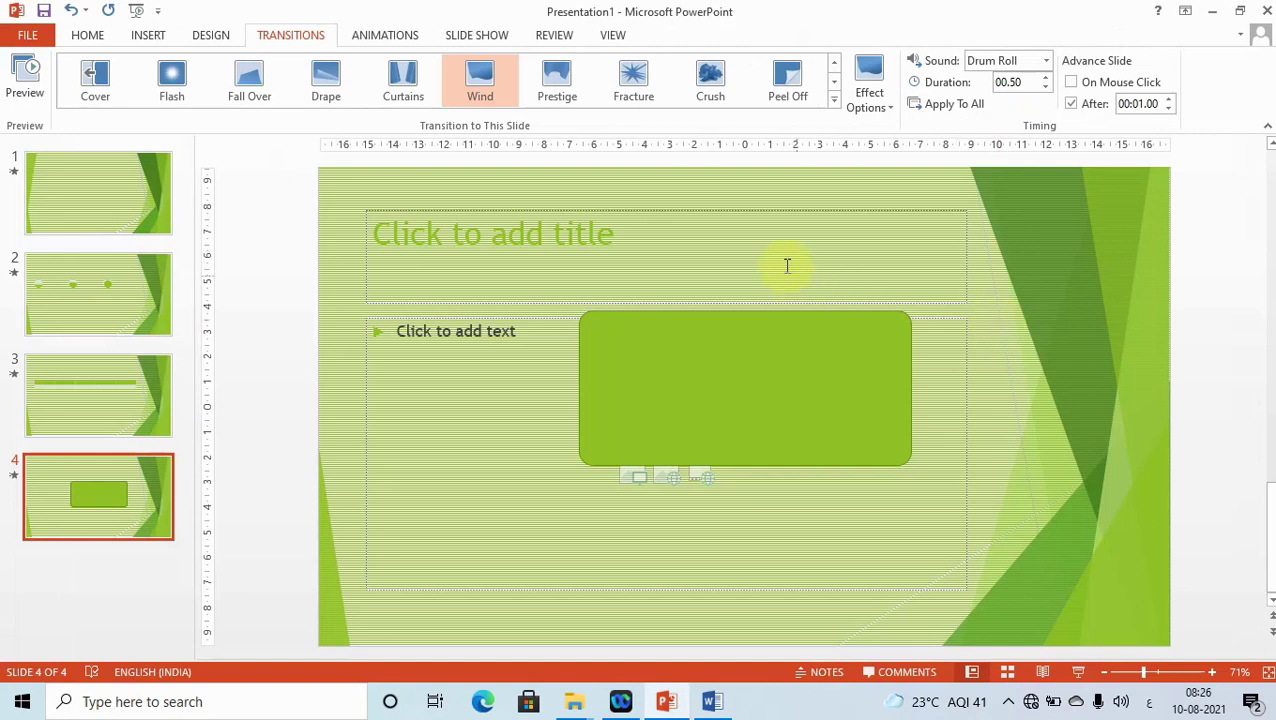
Step: Try Appear, Fade, Fly In, Float In, Split and Wipe on the green rectangle, settling on Shape
left_click(389, 38)
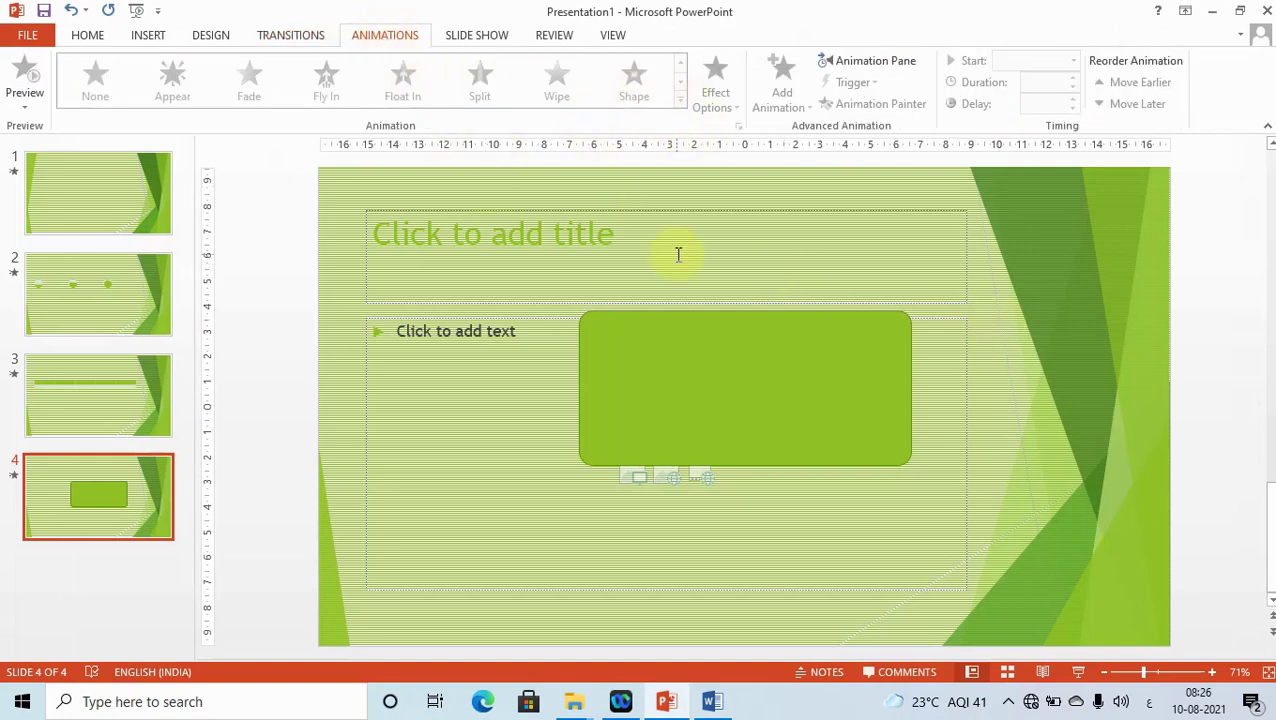
left_click(605, 352)
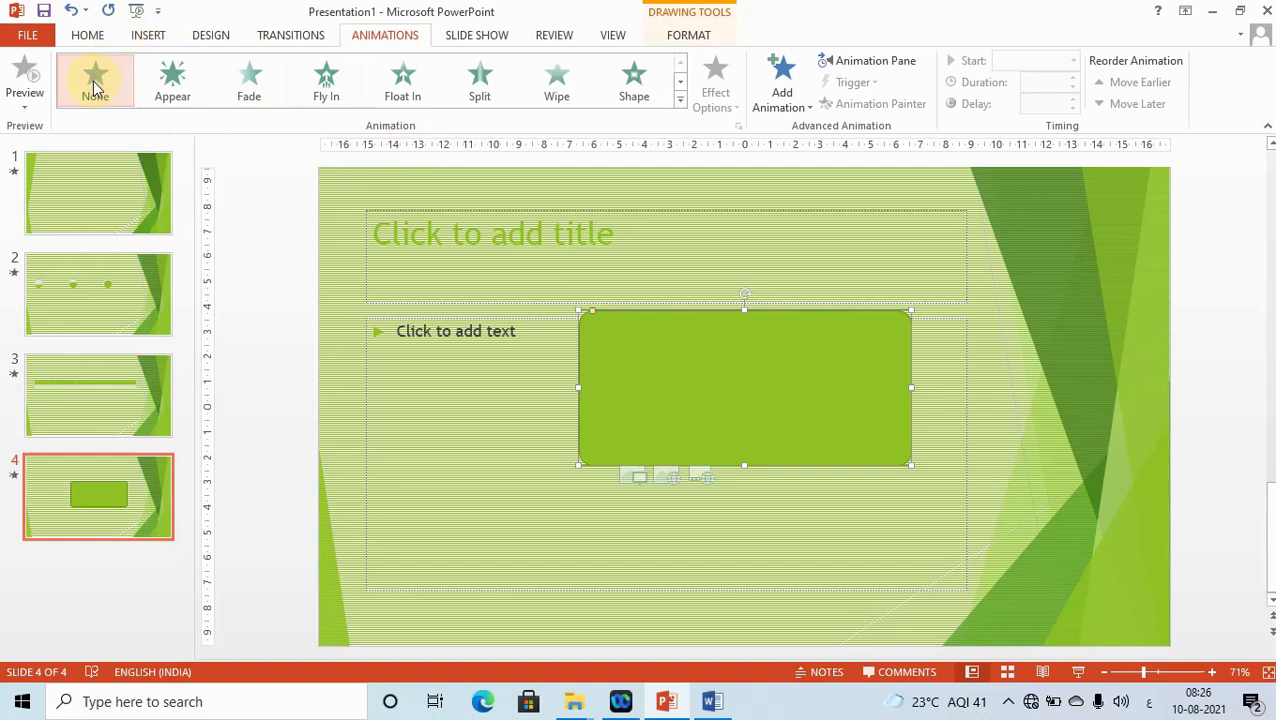
left_click(178, 86)
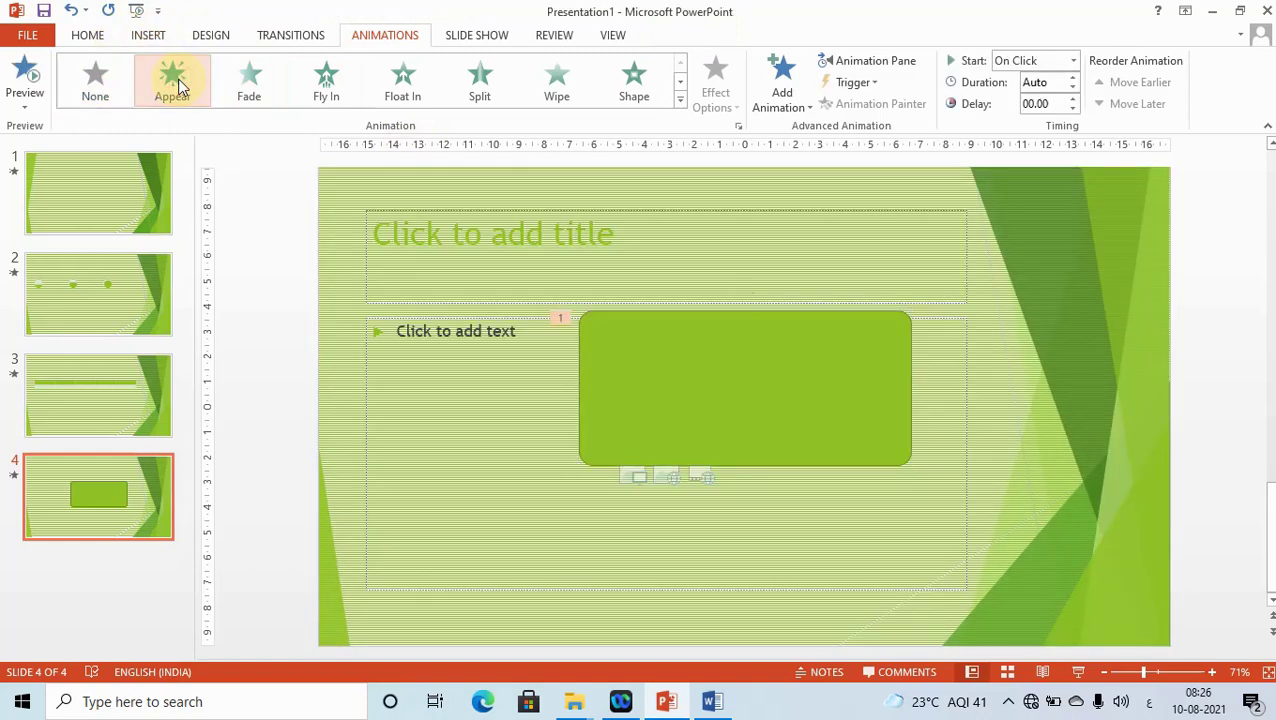
left_click(242, 93)
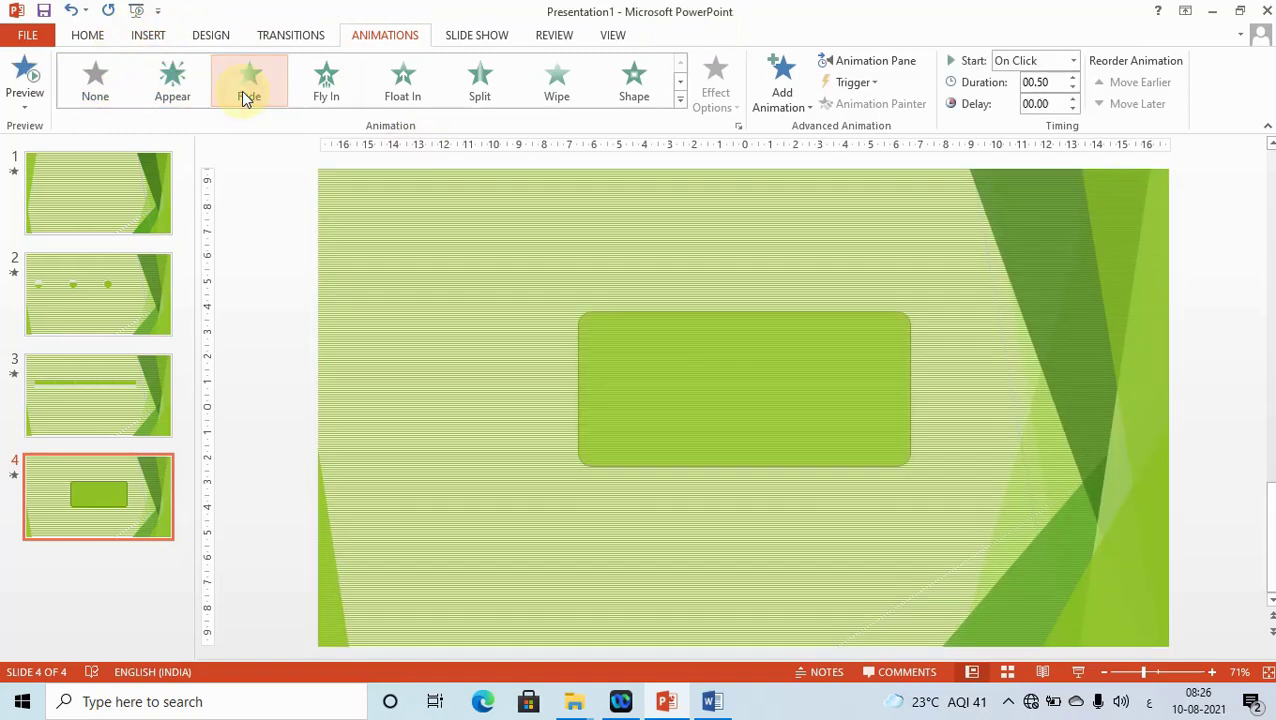
left_click(340, 80)
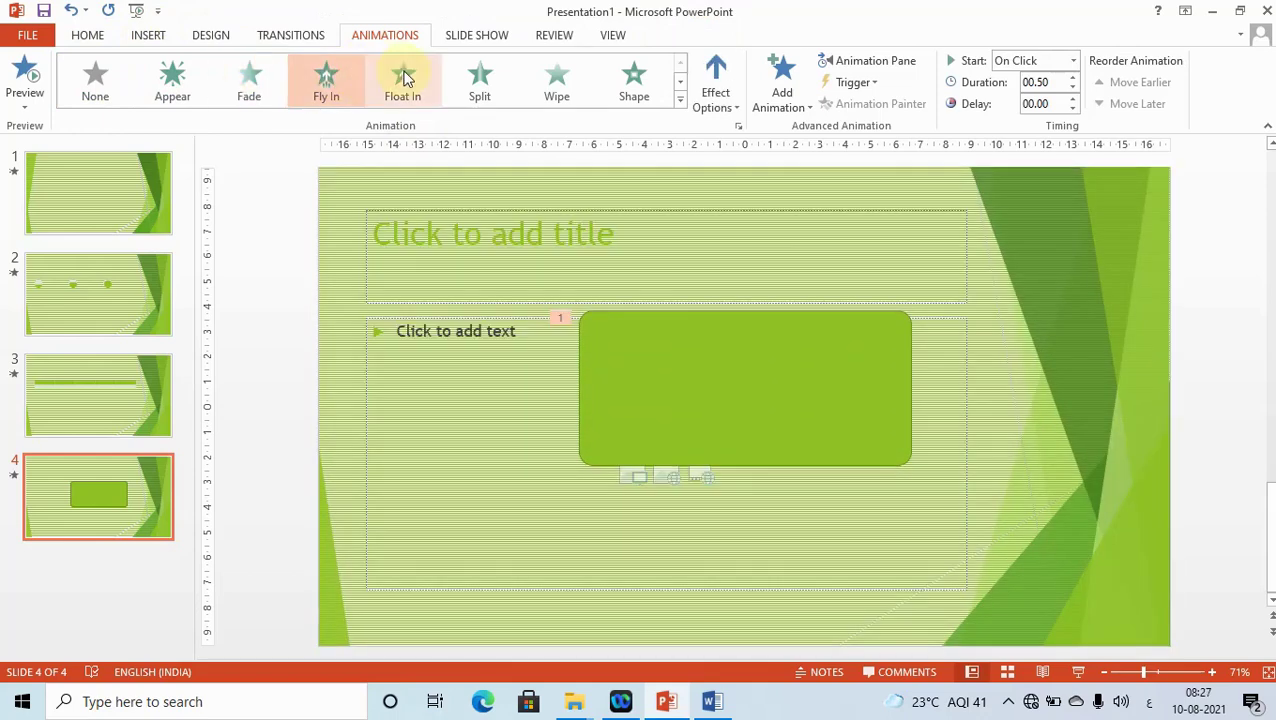
left_click(404, 78)
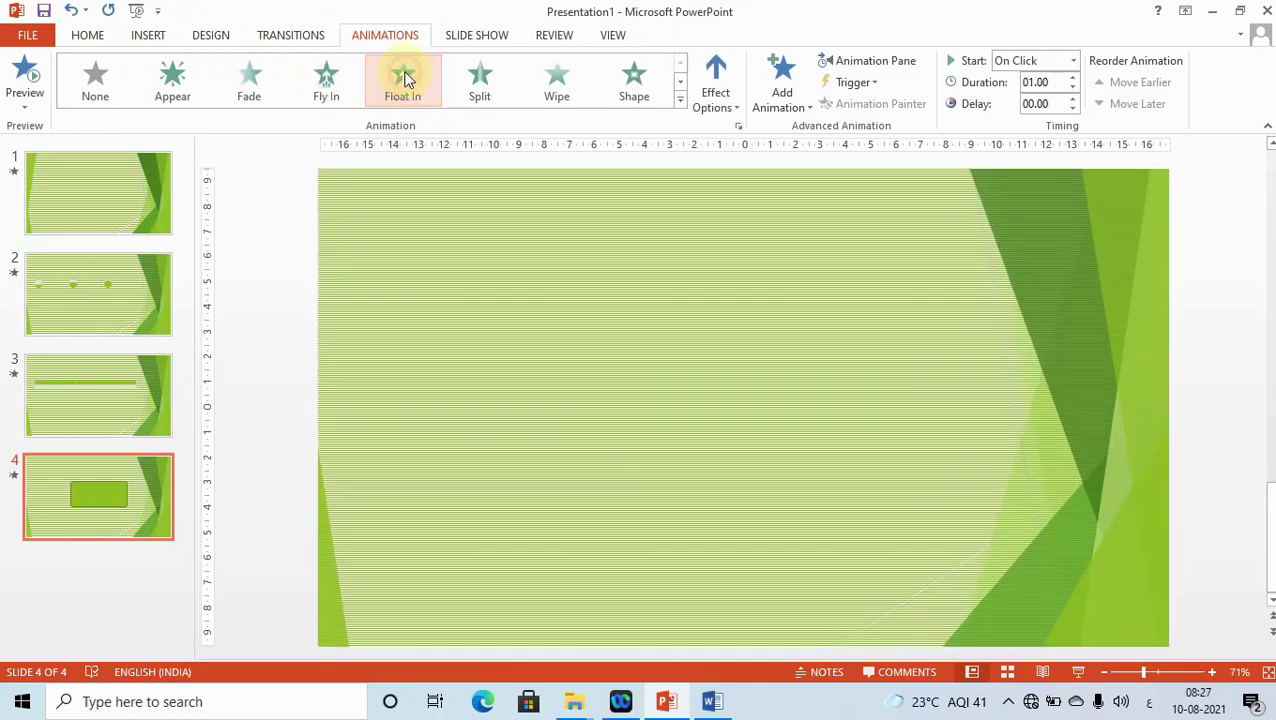
left_click(484, 74)
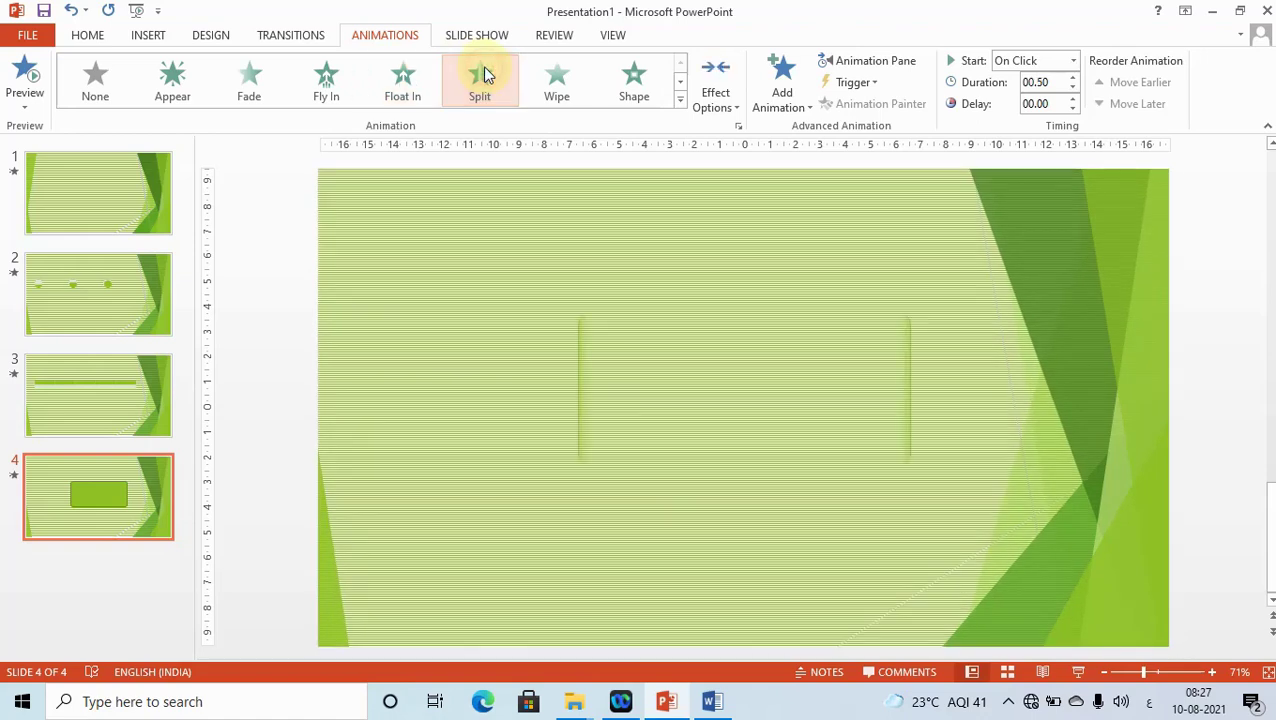
left_click(555, 82)
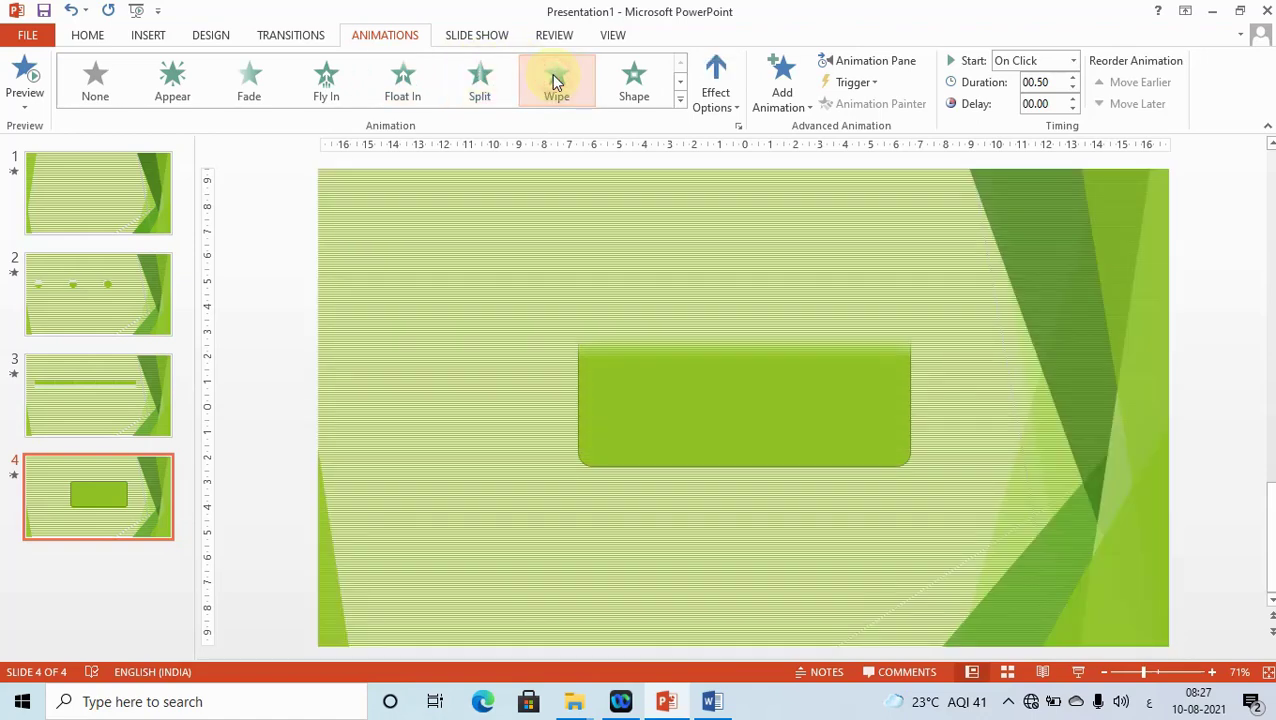
left_click(638, 79)
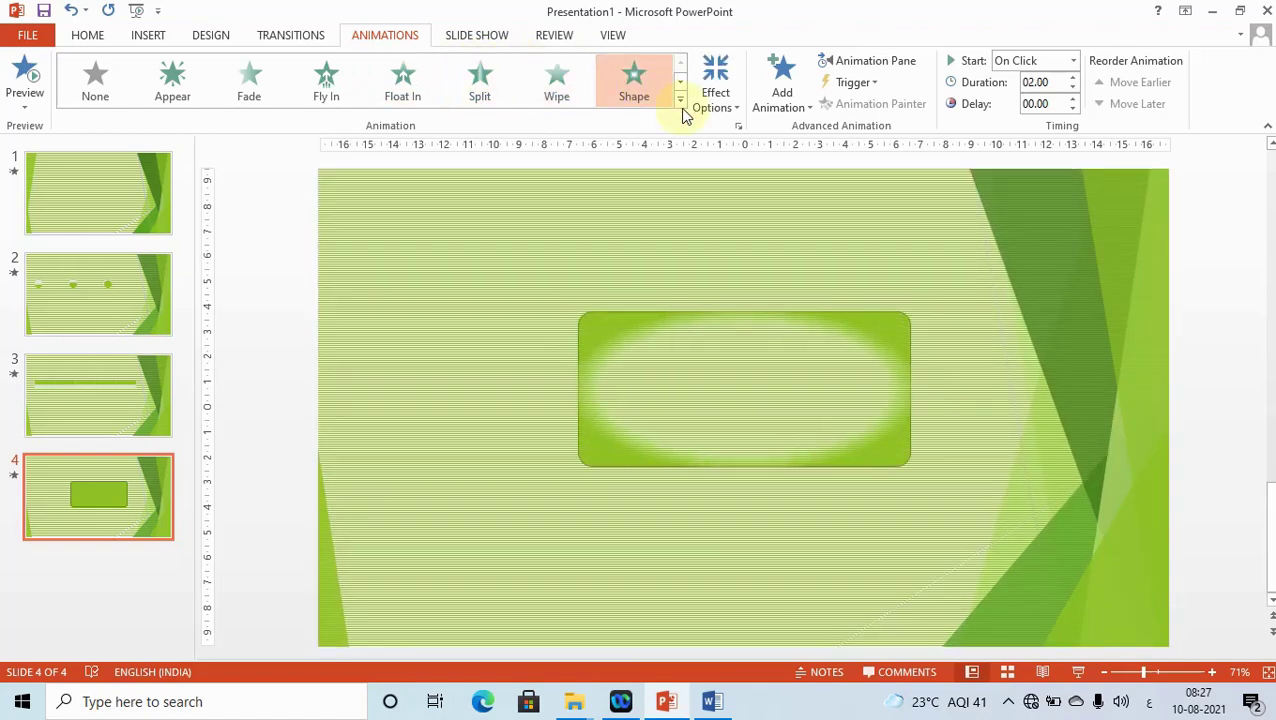
left_click(679, 105)
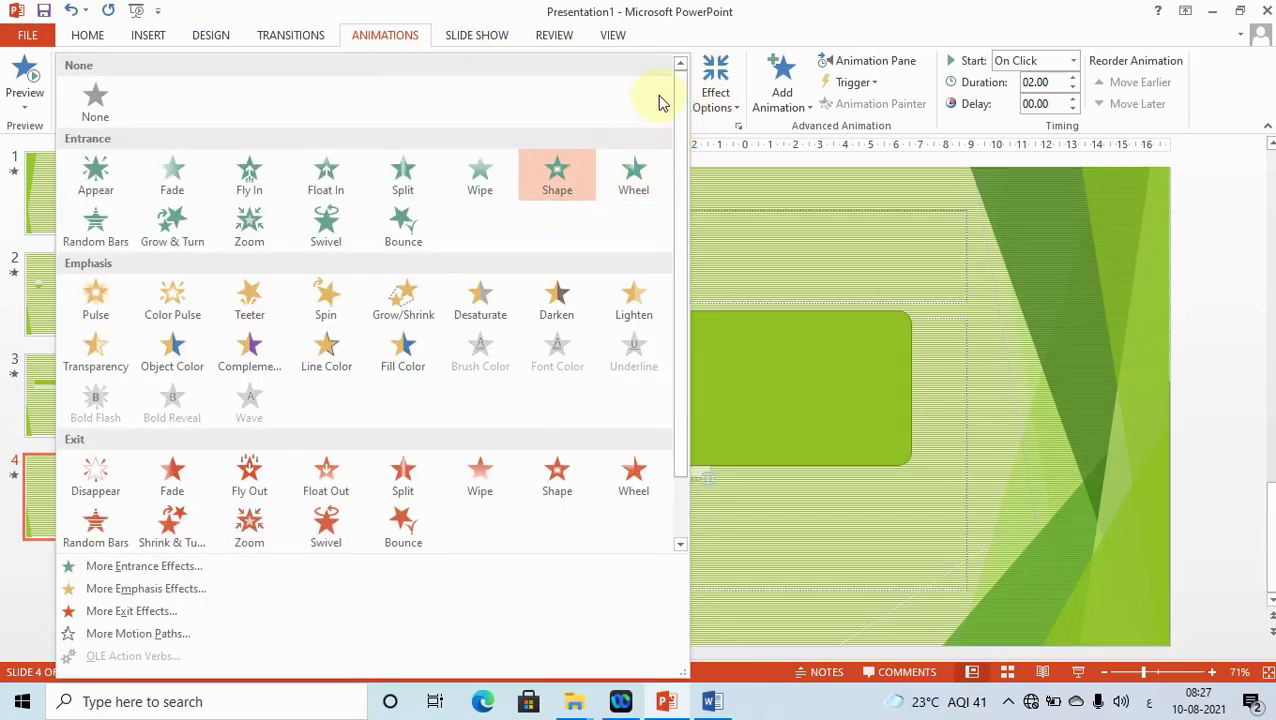
Step: Try the Grow & Turn entrance and Line Color emphasis on the rectangle from the full effects gallery
left_click(727, 133)
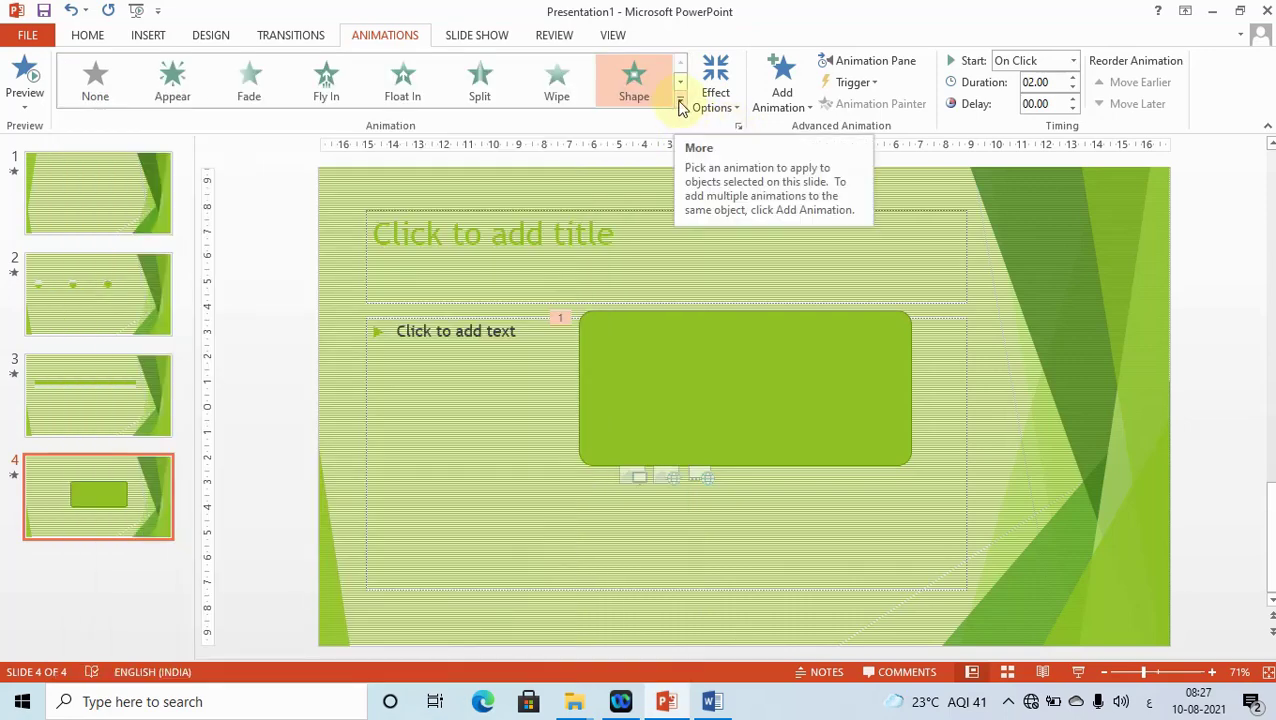
left_click(680, 104)
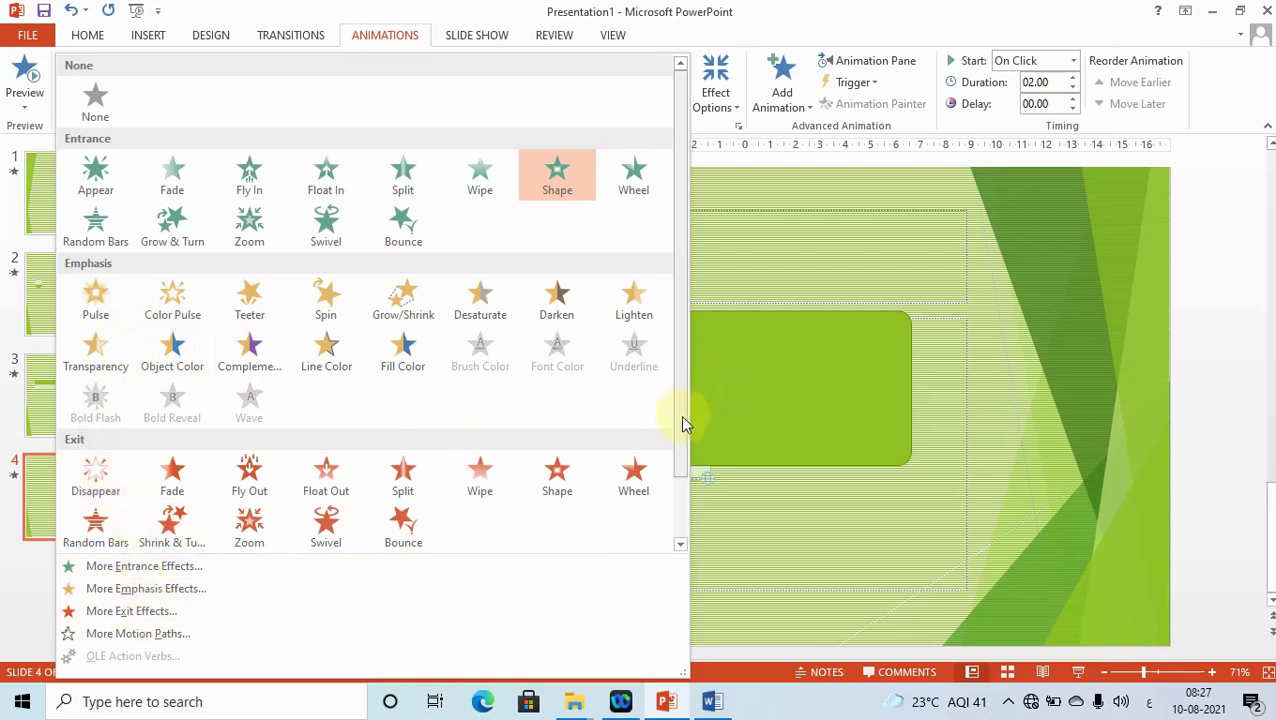
left_click_drag(680, 415, 686, 513)
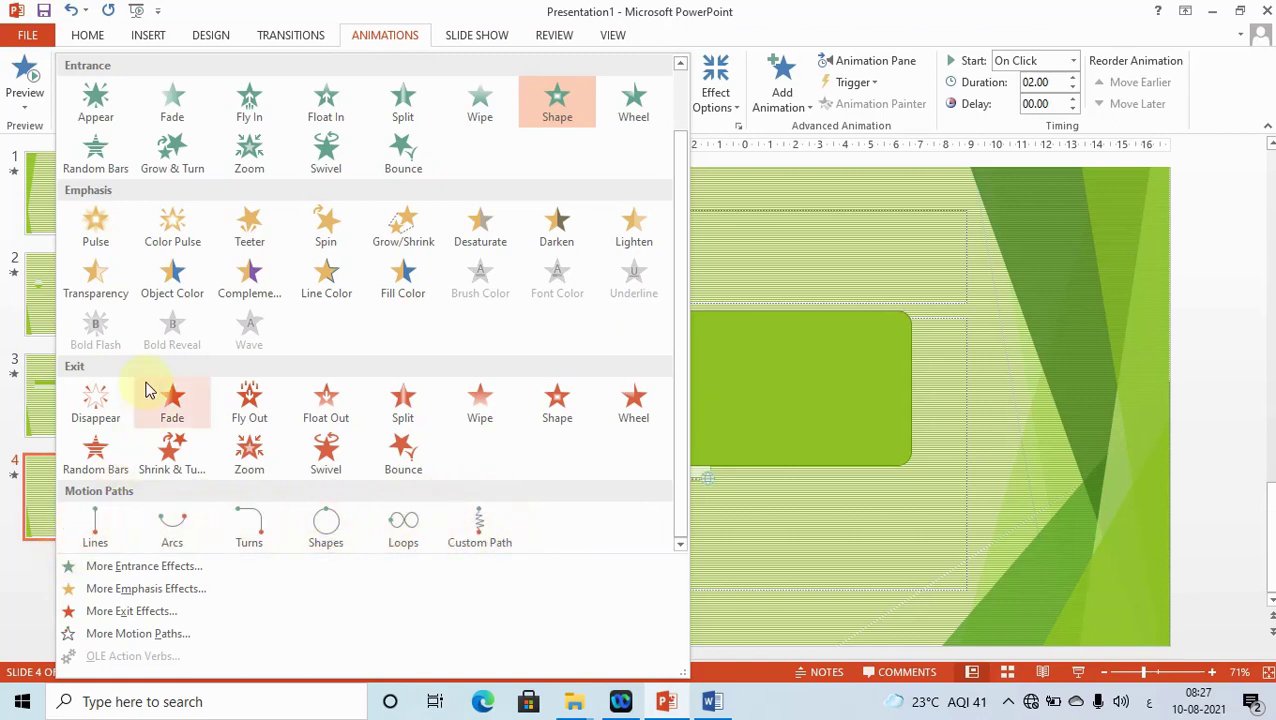
left_click(187, 141)
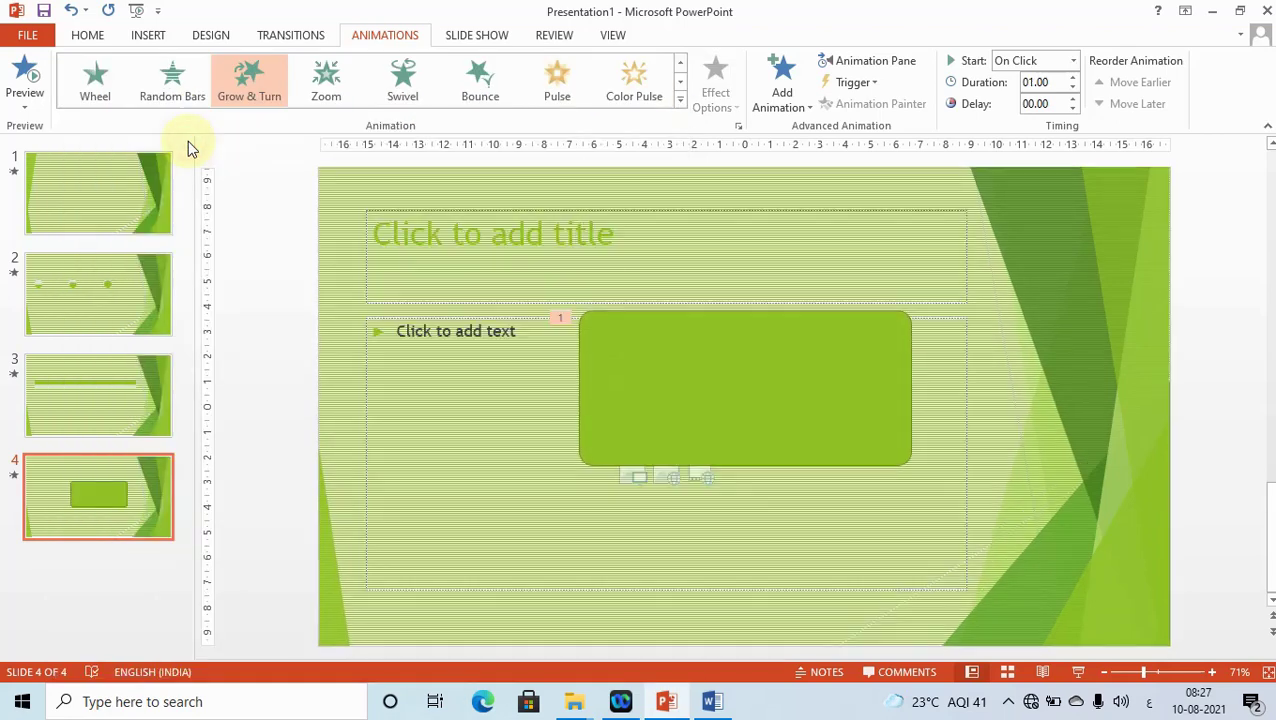
left_click(680, 104)
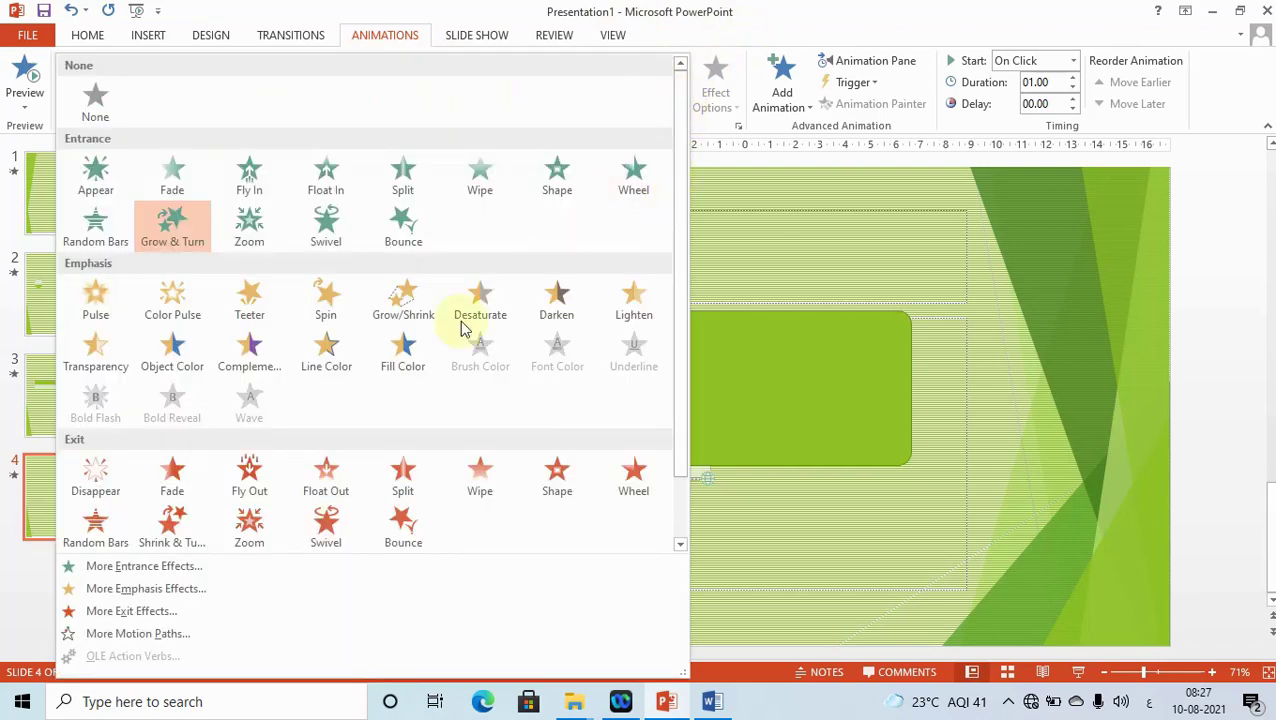
left_click(326, 355)
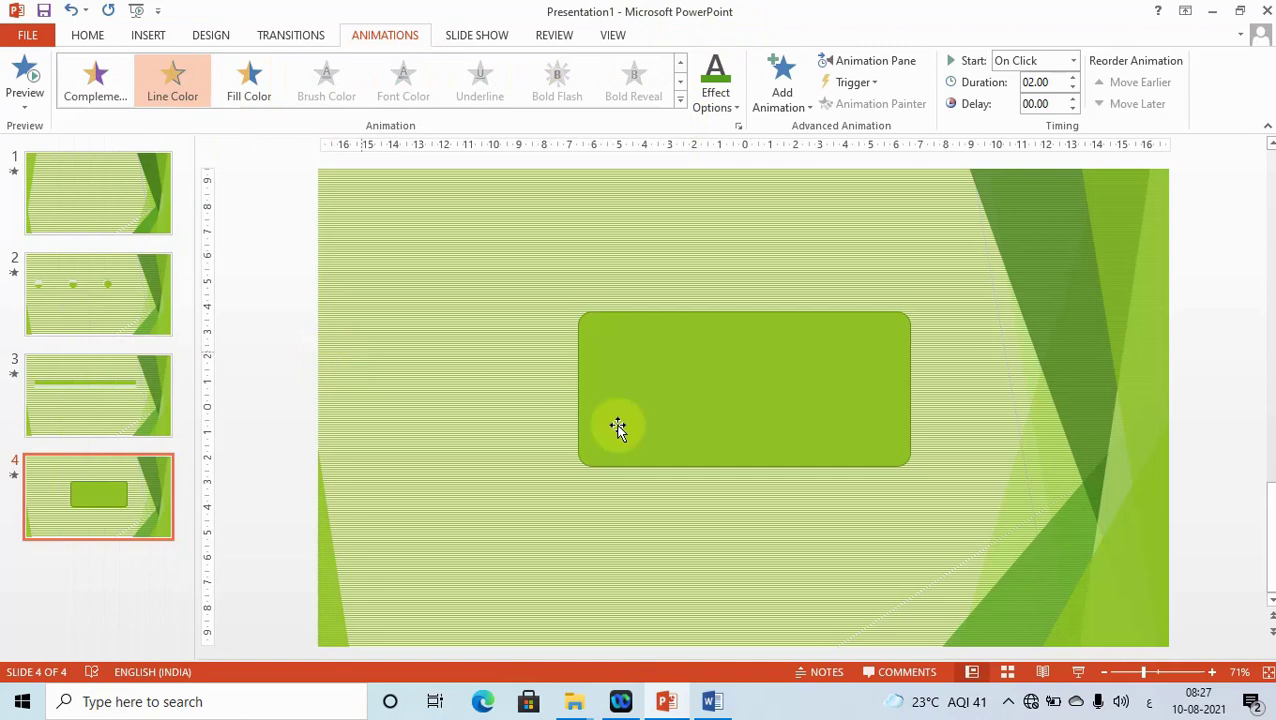
Step: Select the green rectangle and give it the Loops motion path
left_click(735, 392)
left_click(679, 103)
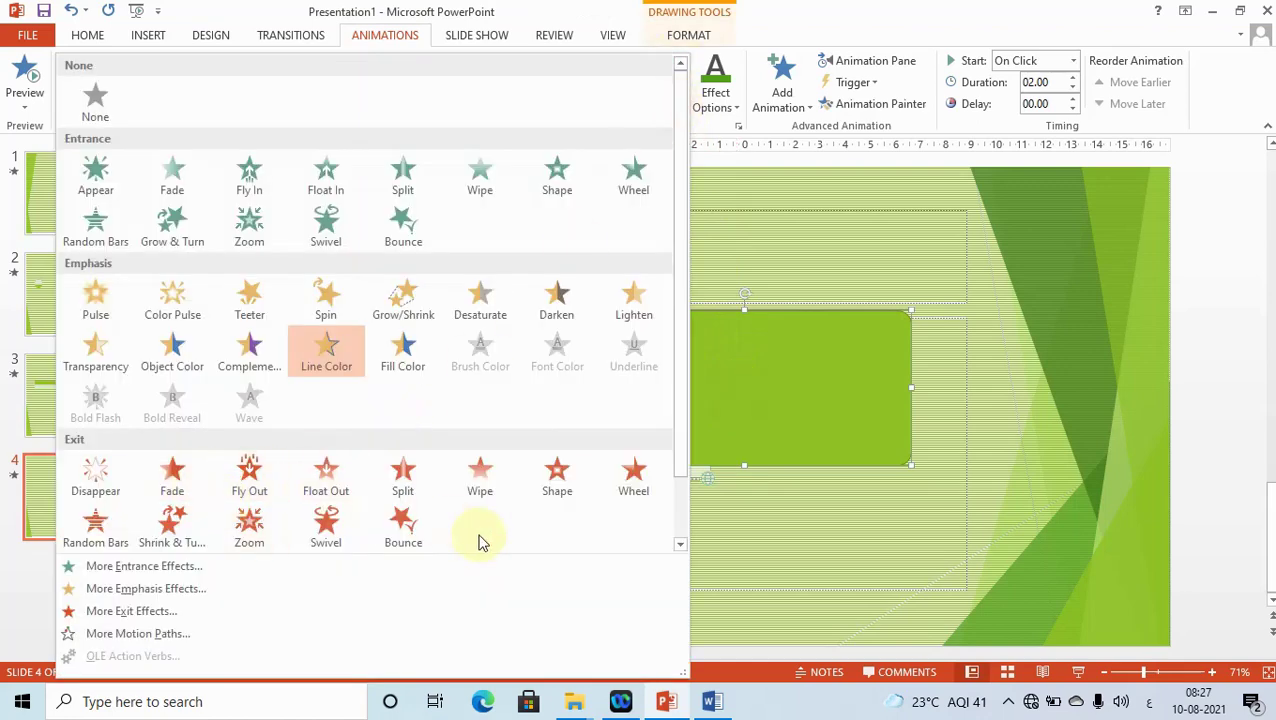
left_click_drag(675, 456, 679, 547)
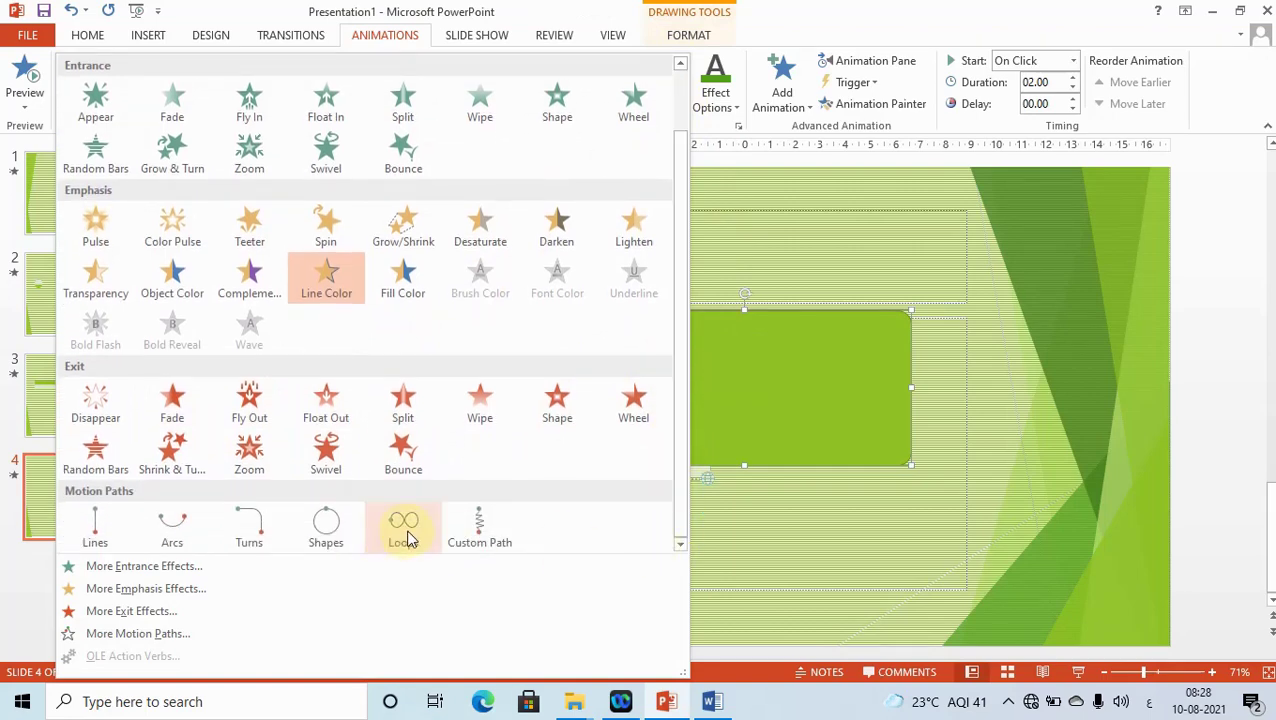
left_click(397, 540)
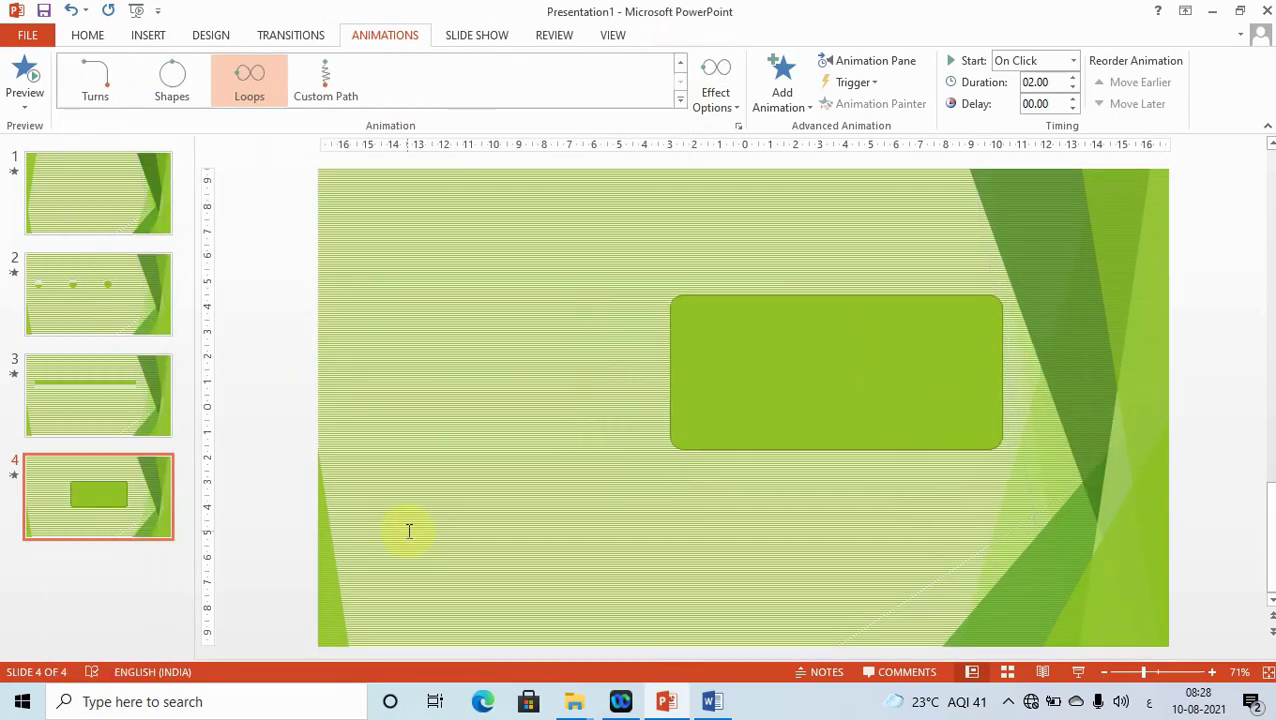
left_click(316, 80)
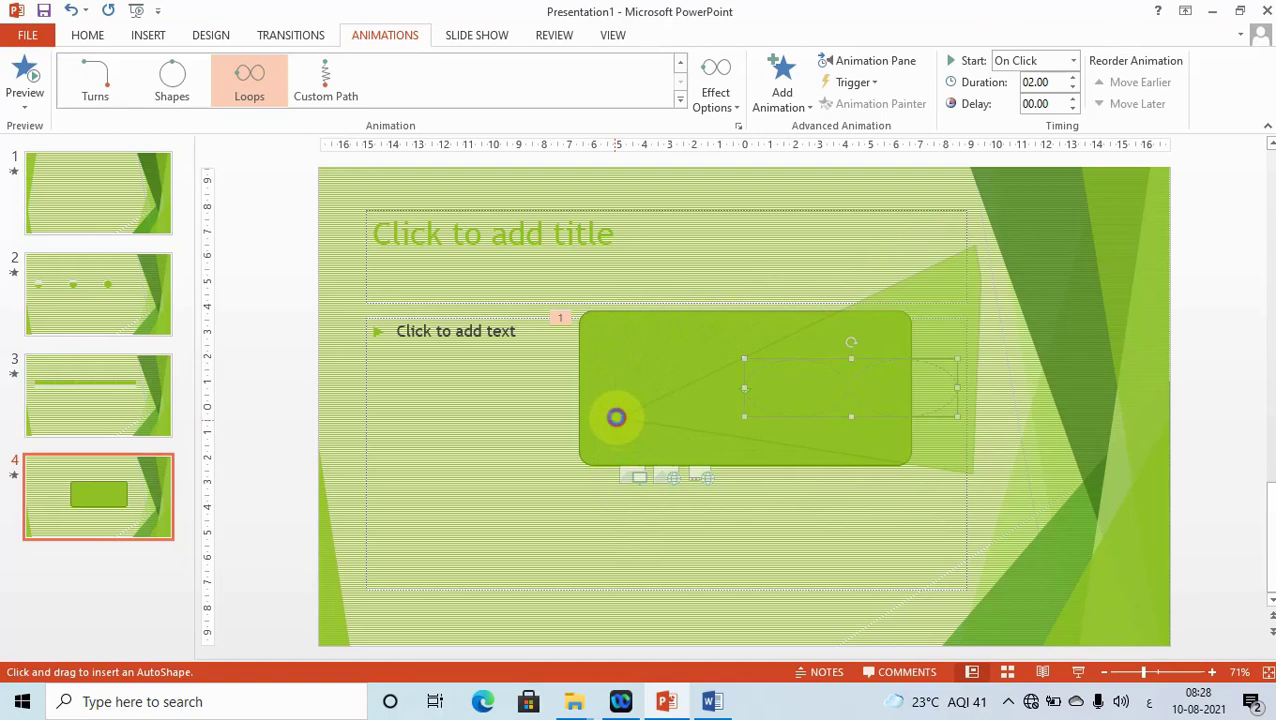
Step: Finish the custom path, then switch the rectangle to the Turns and finally Shapes motion paths
double_click(616, 417)
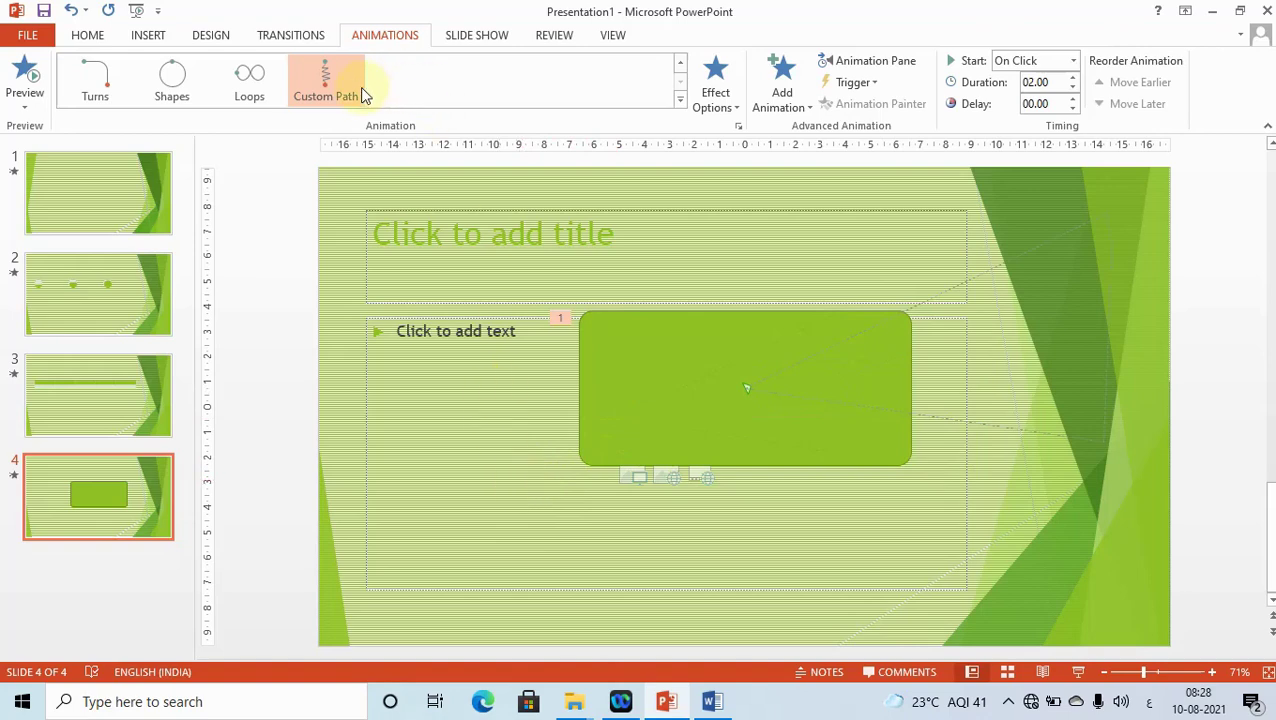
left_click(325, 78)
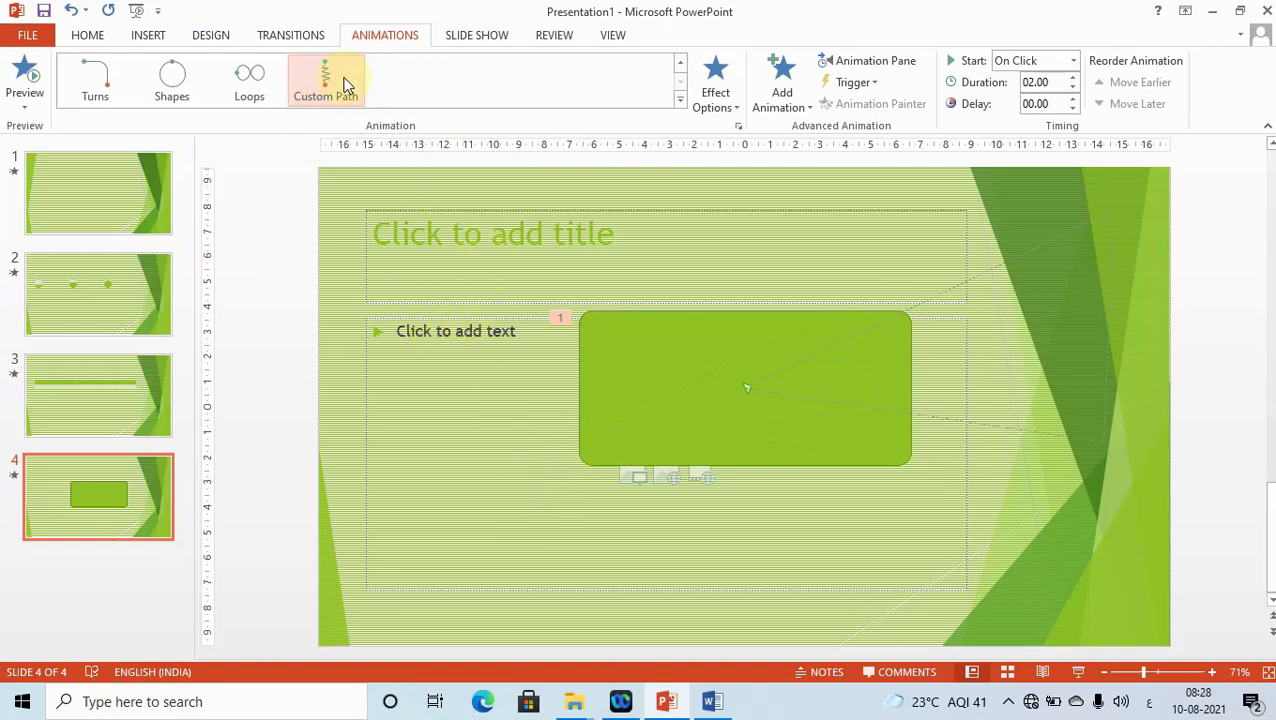
left_click(760, 353)
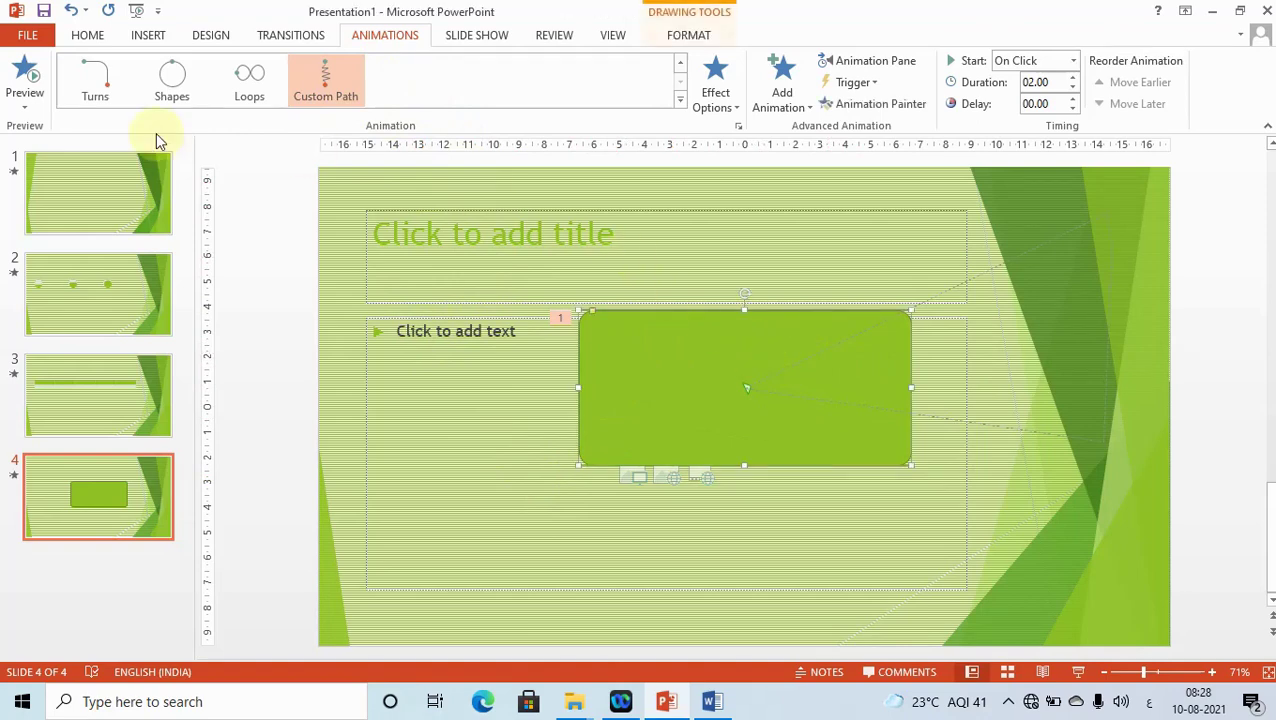
left_click(92, 76)
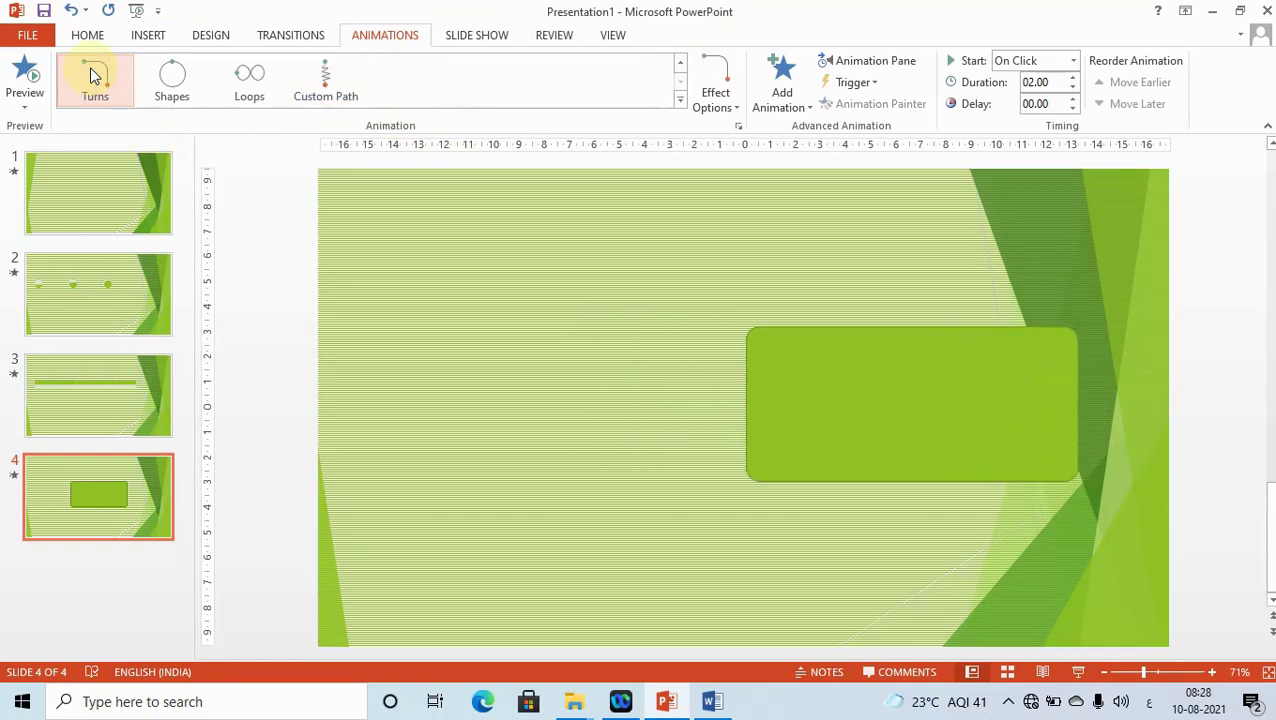
left_click(192, 82)
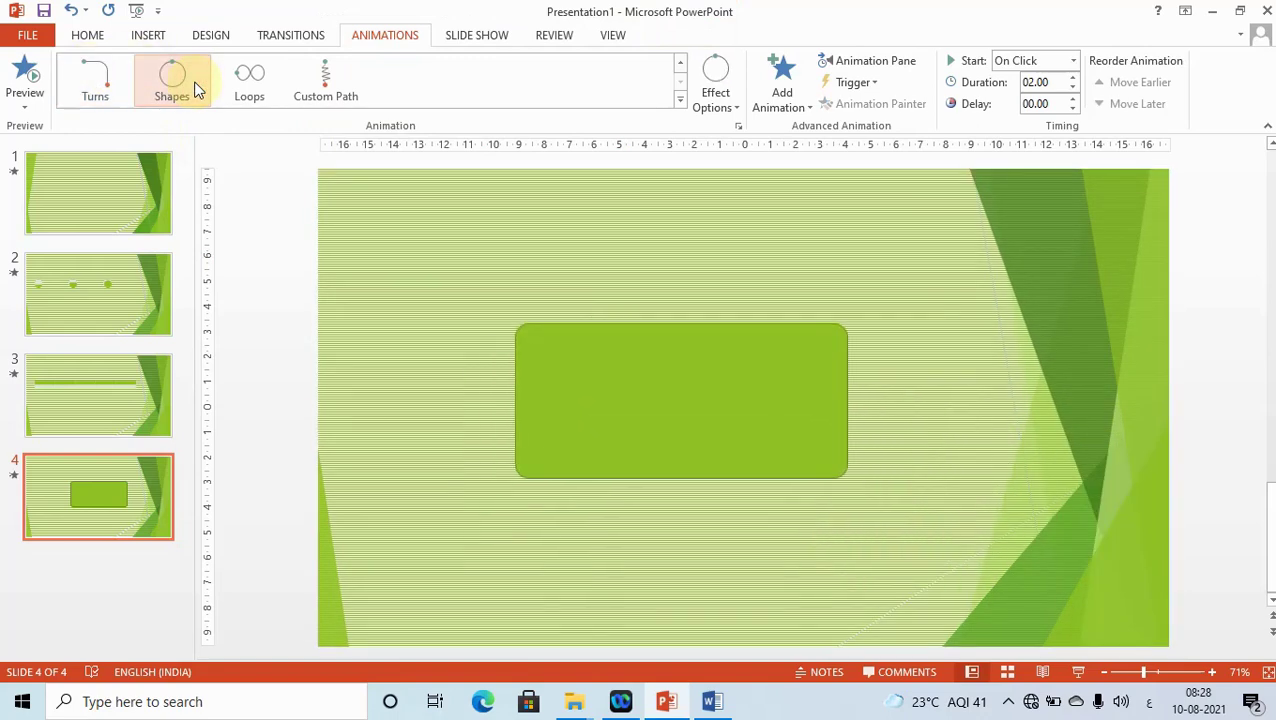
Step: Return the rectangle to the Loops path and run the slide show to its end
left_click(263, 76)
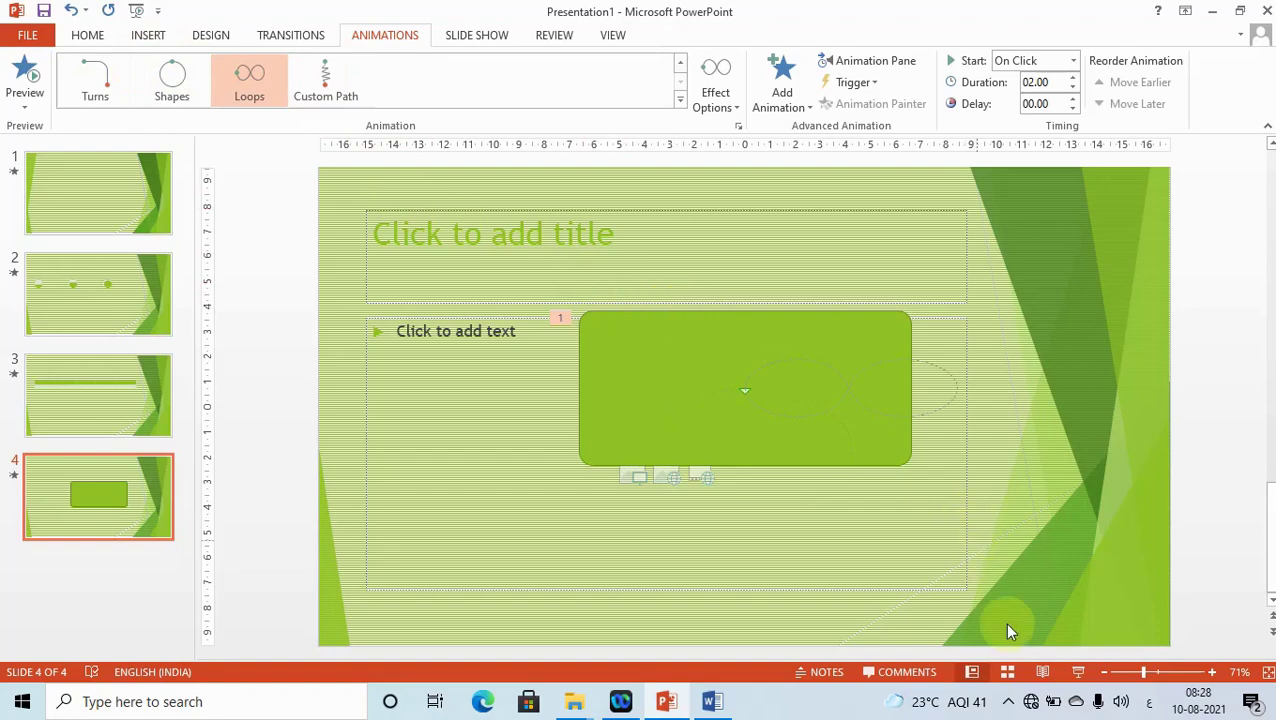
left_click(1078, 672)
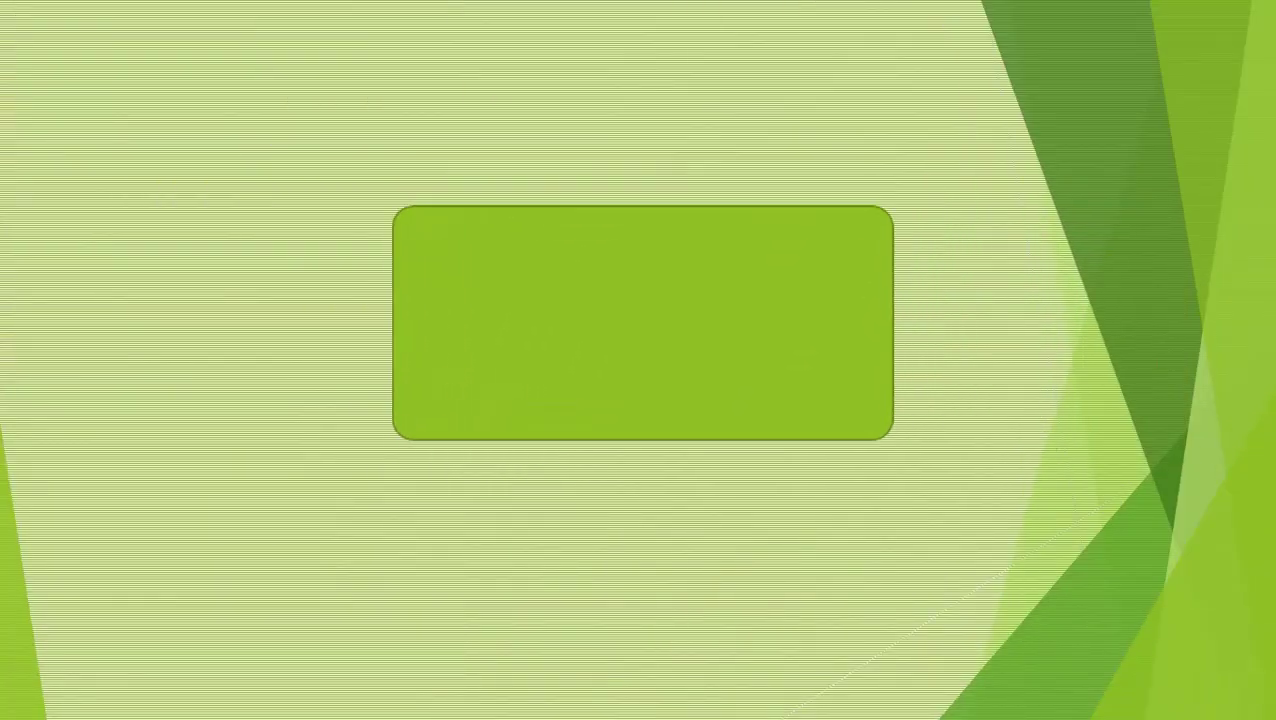
key("space")
key("space")
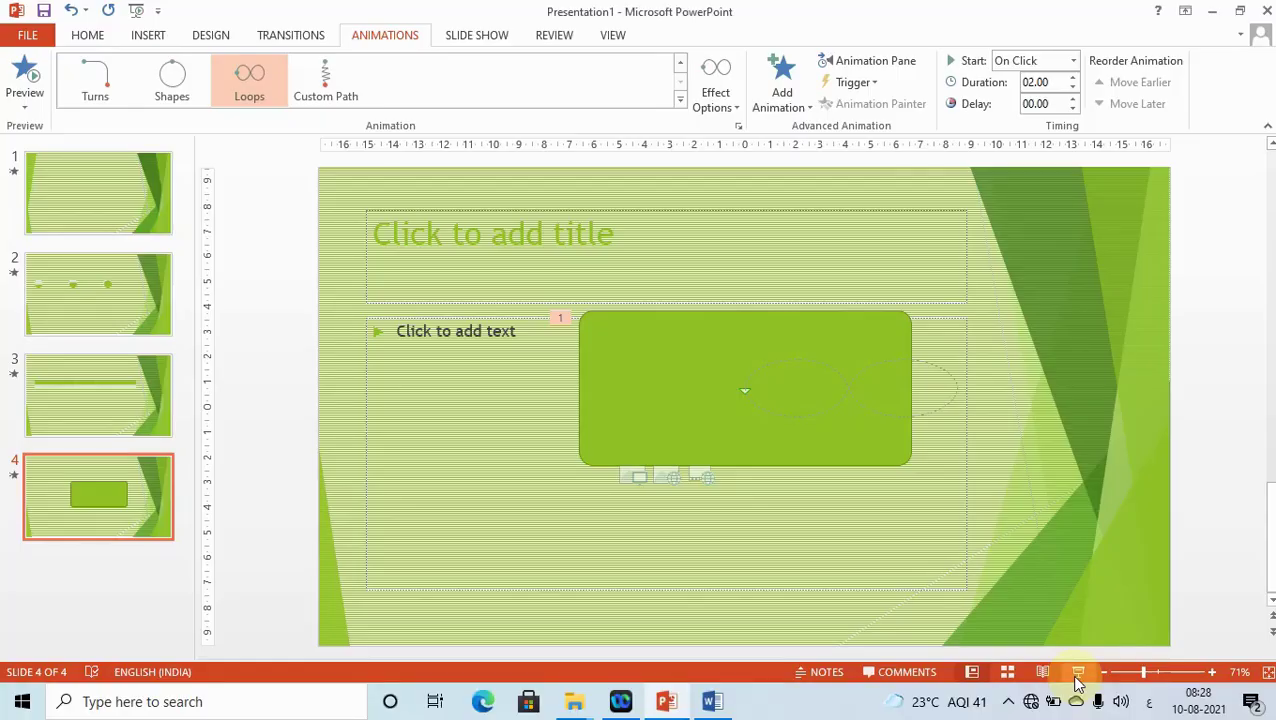
left_click(598, 240)
left_click(620, 422)
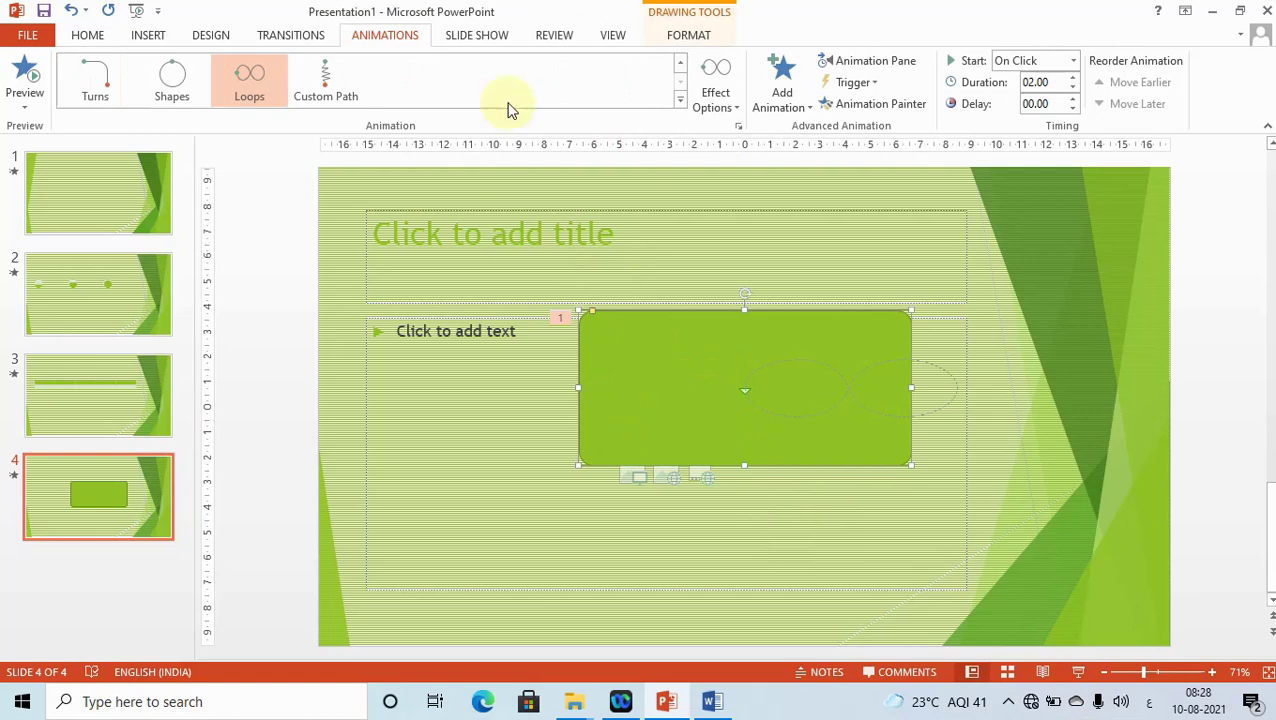
left_click(680, 105)
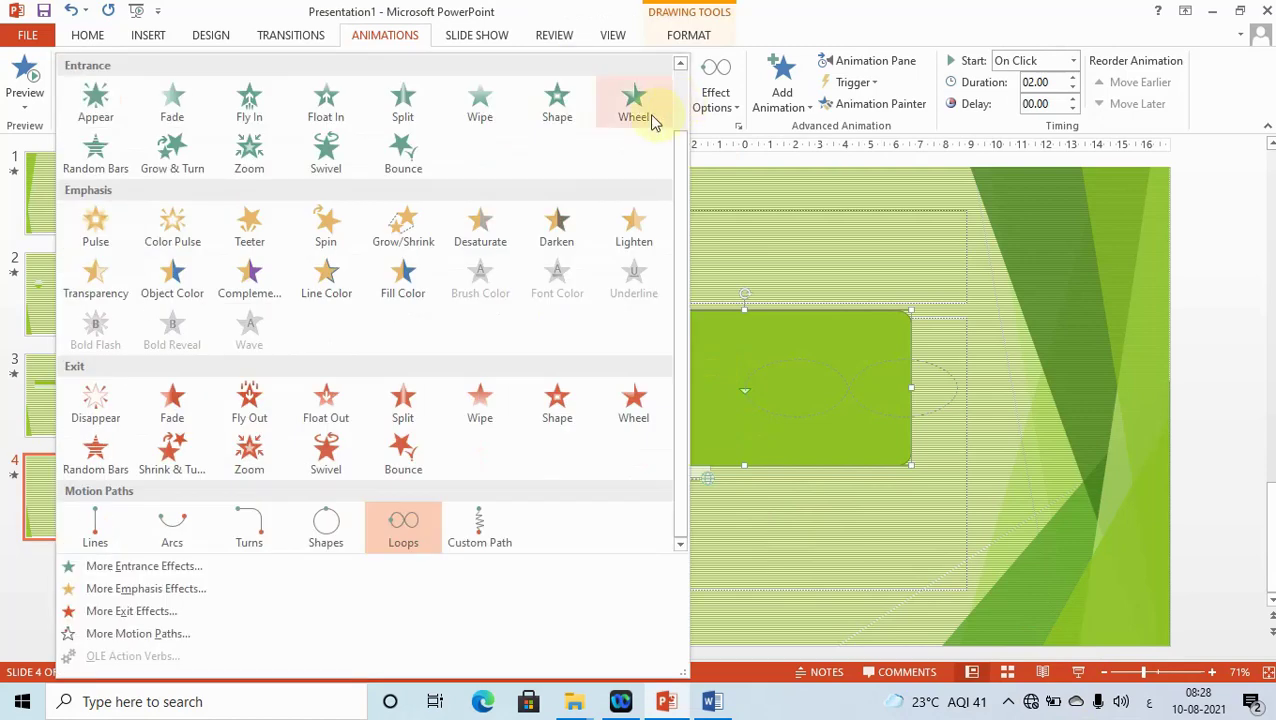
left_click(735, 137)
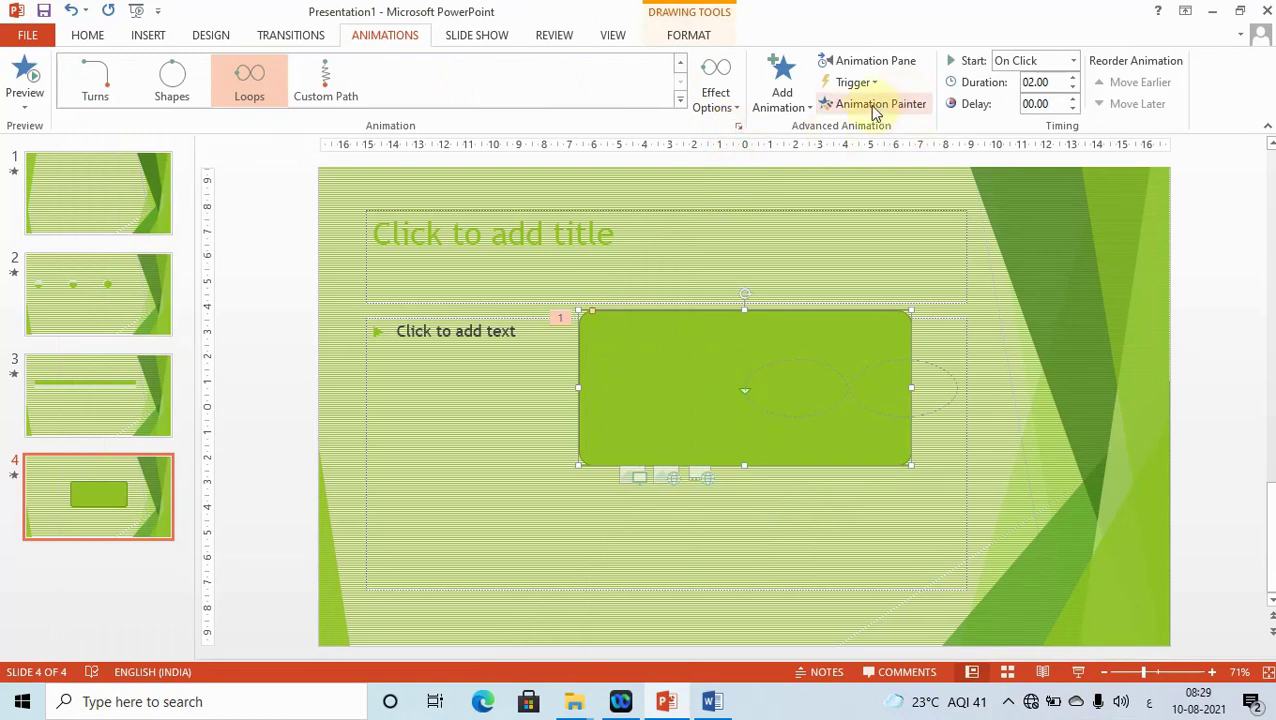
left_click(868, 62)
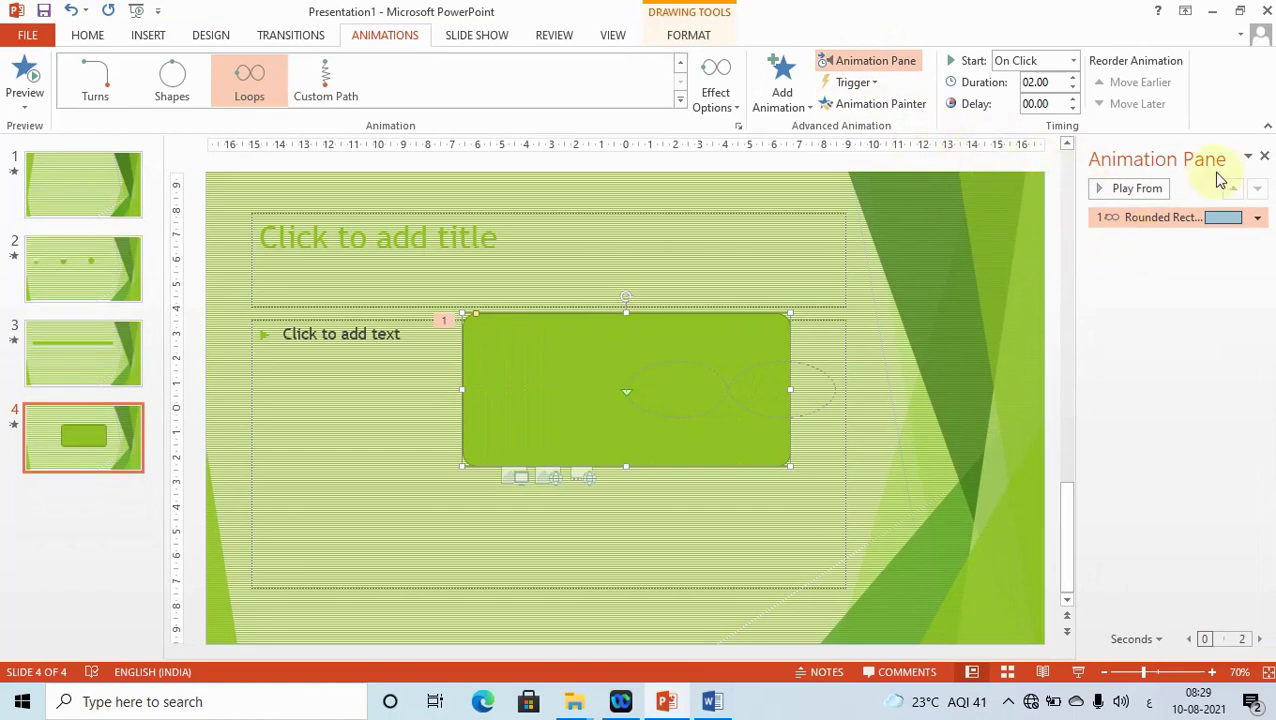
left_click(1265, 159)
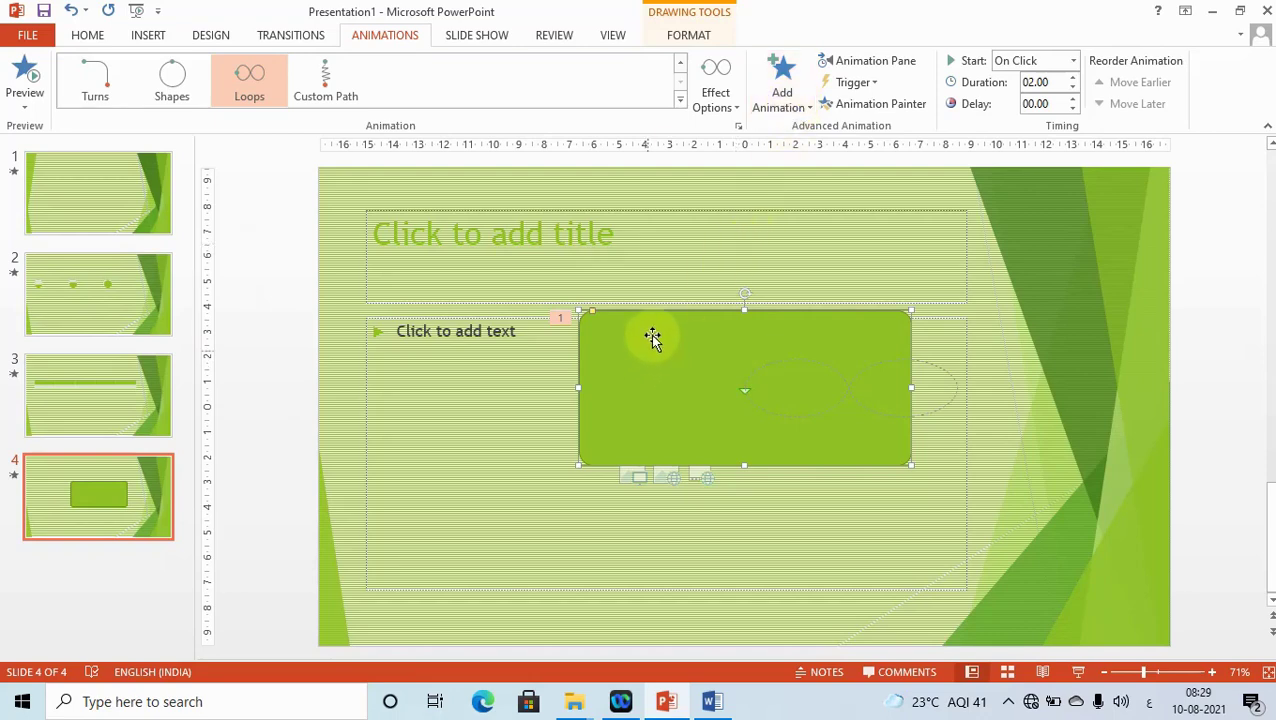
left_click(806, 108)
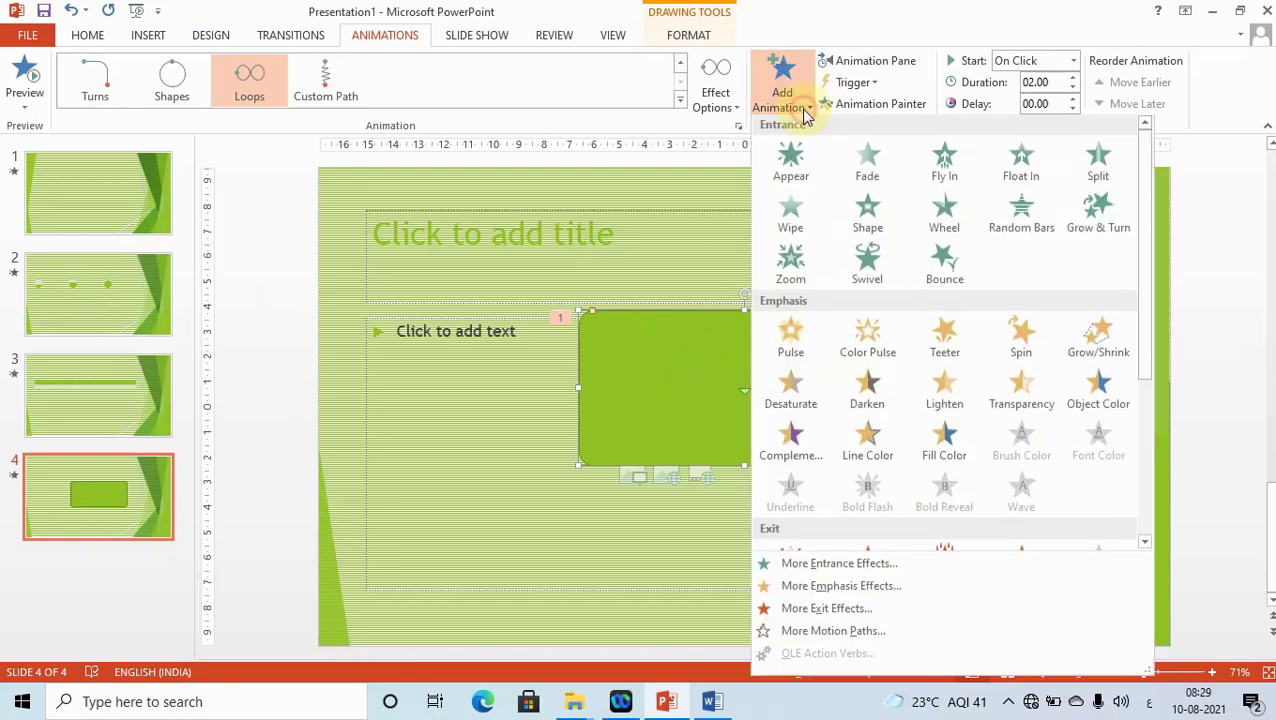
Step: Stack a Shape entrance and then a Shapes motion path onto the green rectangle's existing animation
left_click(867, 218)
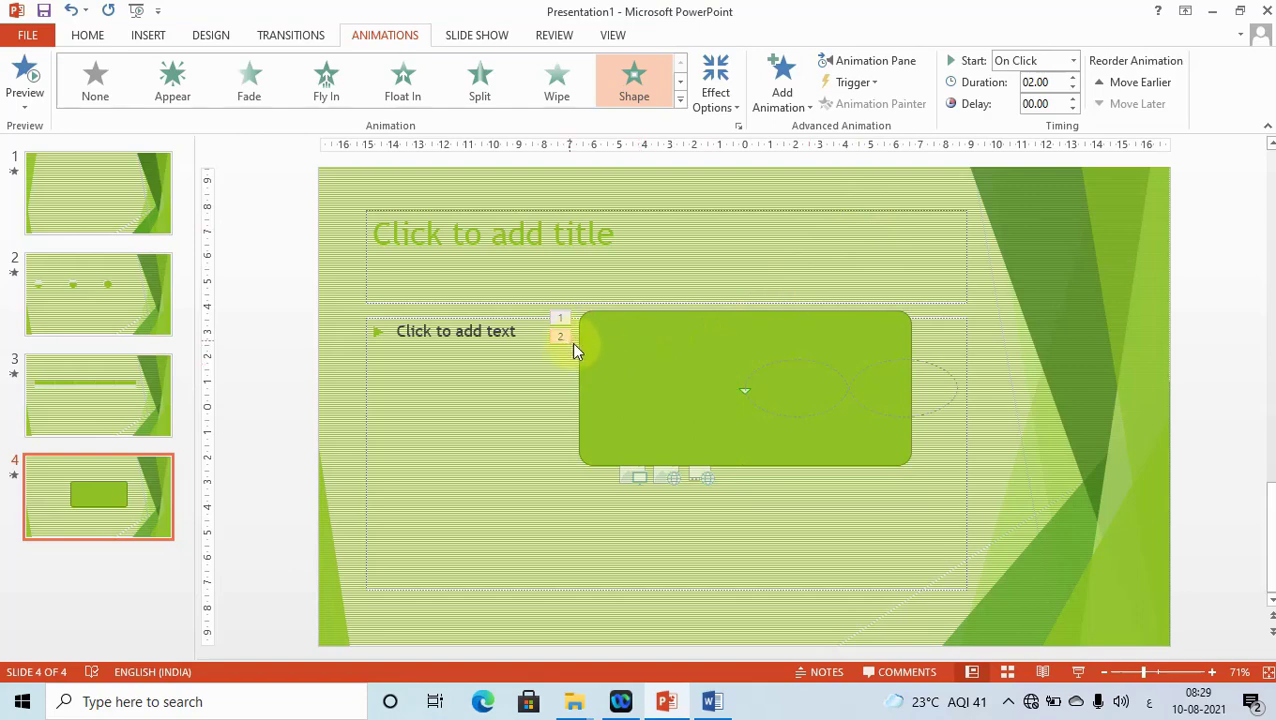
left_click(874, 392)
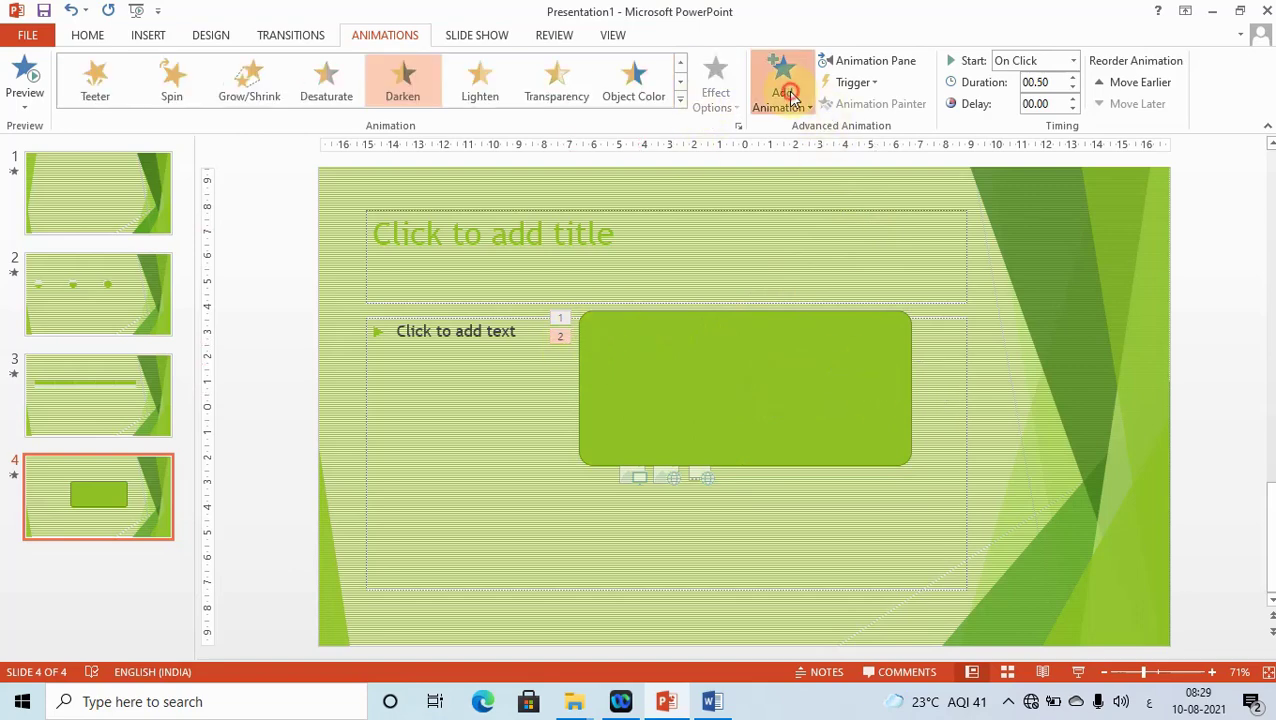
left_click(786, 95)
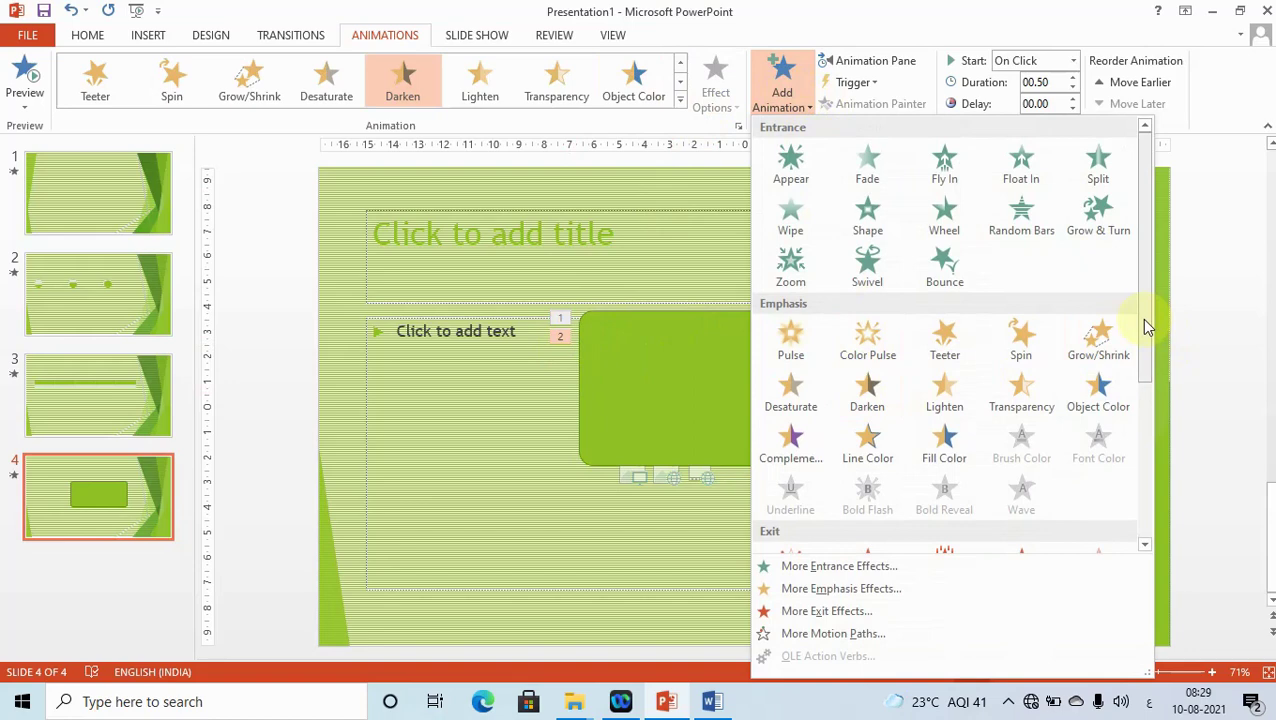
left_click_drag(1148, 322, 1165, 484)
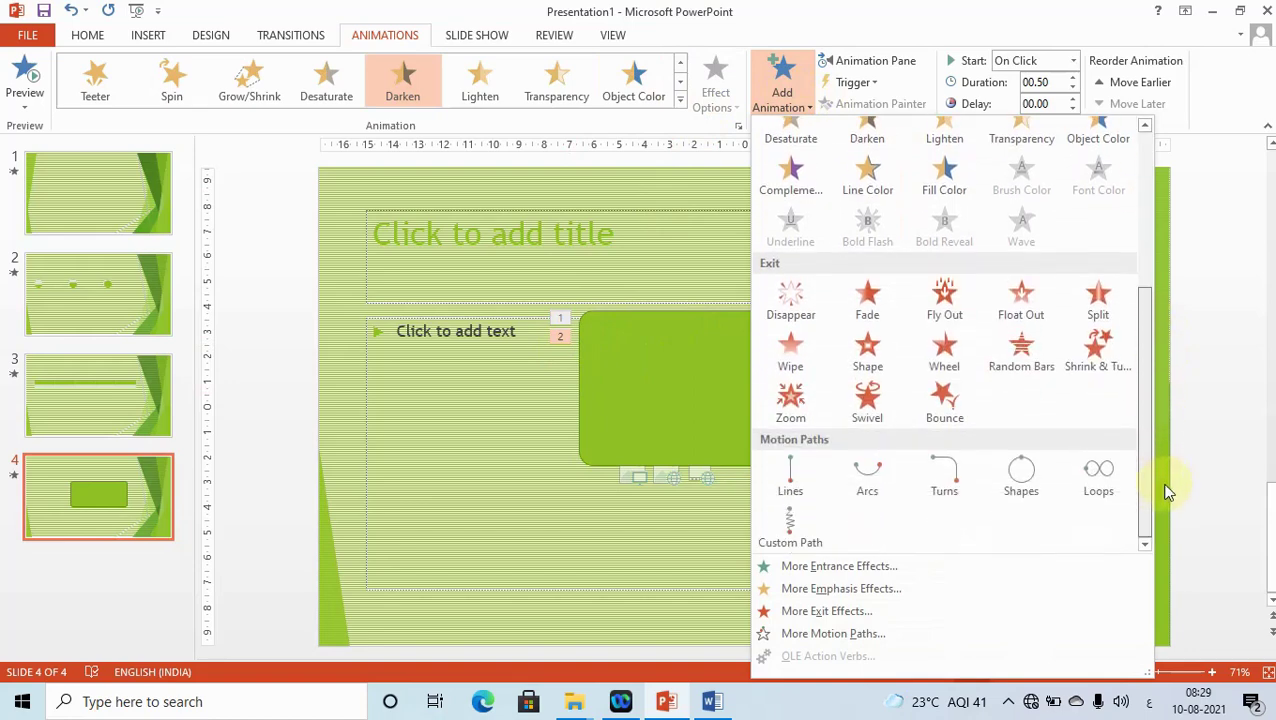
left_click(1034, 497)
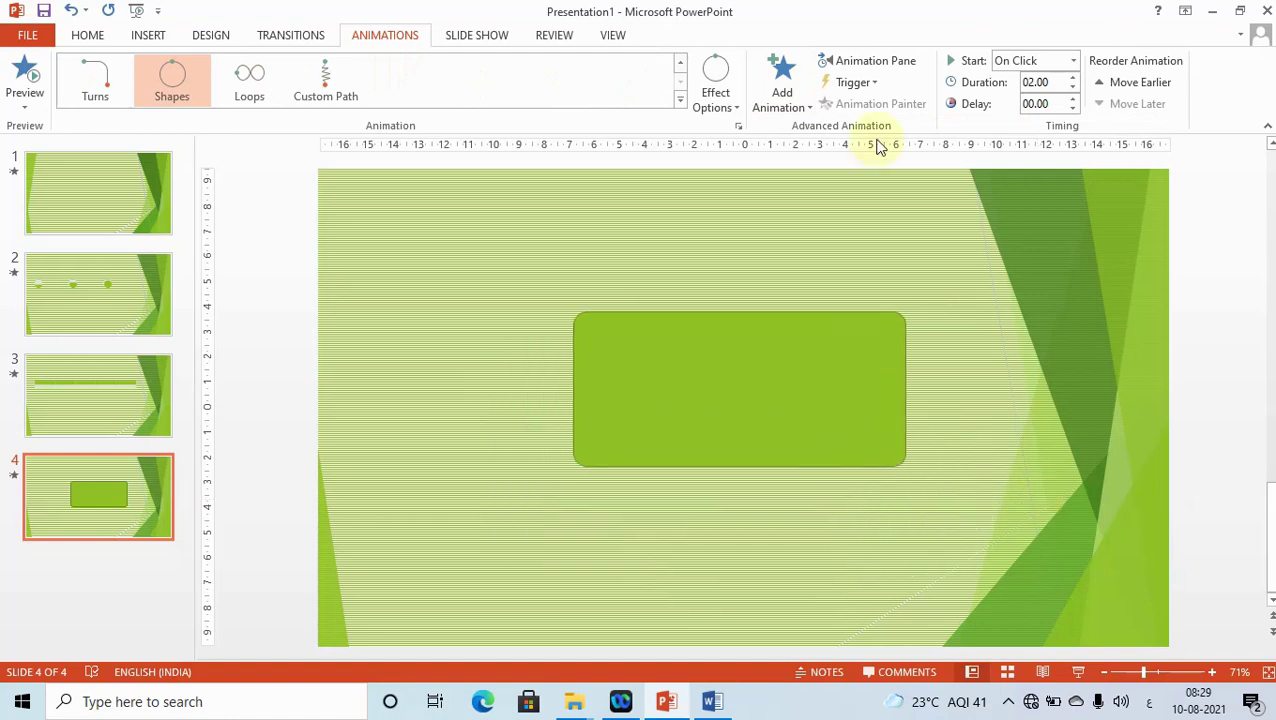
Step: Add a Bounce exit as the rectangle's fourth animation, then play and exit the slide show
left_click(784, 100)
mouse_move(1141, 358)
left_mouse_down()
mouse_move(1174, 509)
mouse_move(1171, 495)
left_mouse_up()
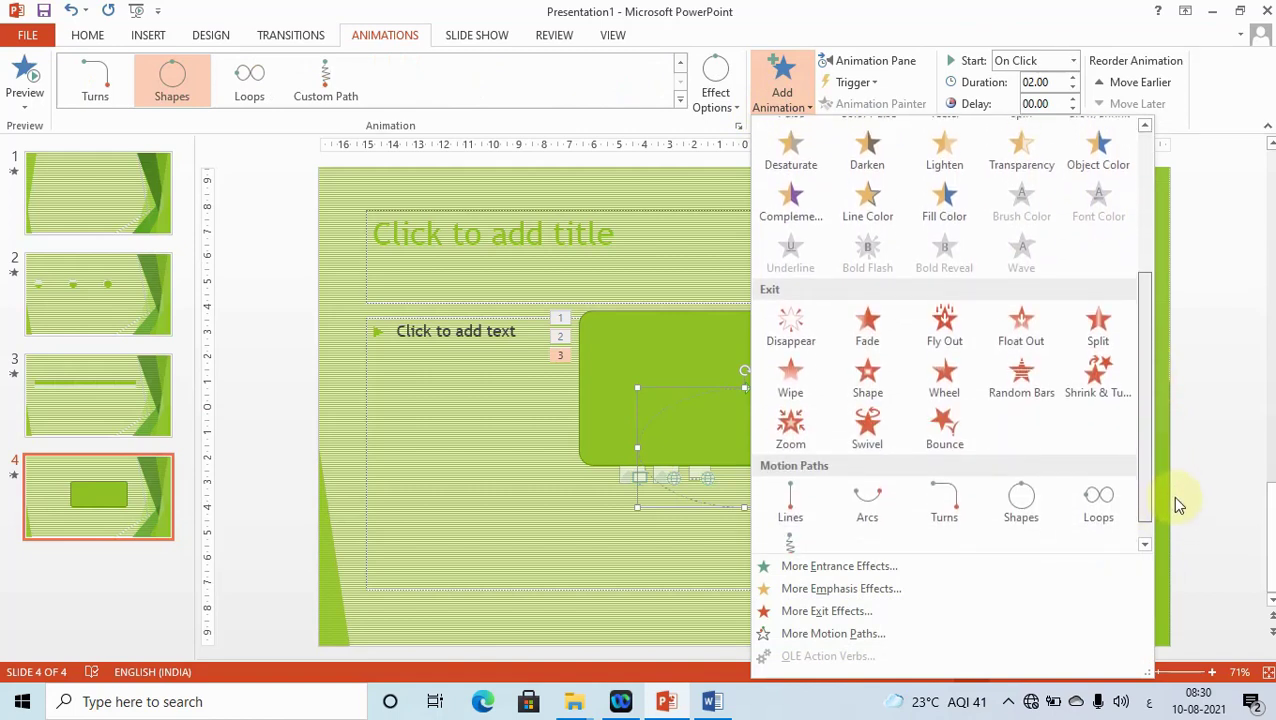
left_click(948, 445)
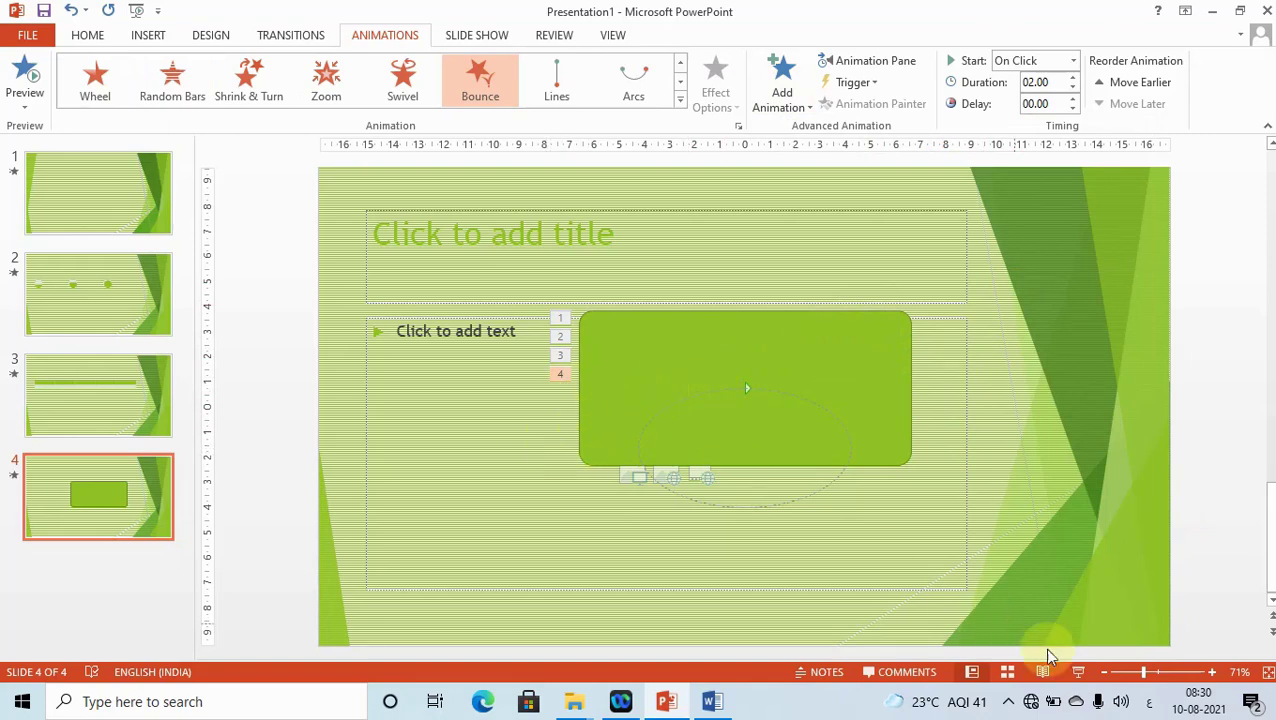
left_click(1077, 672)
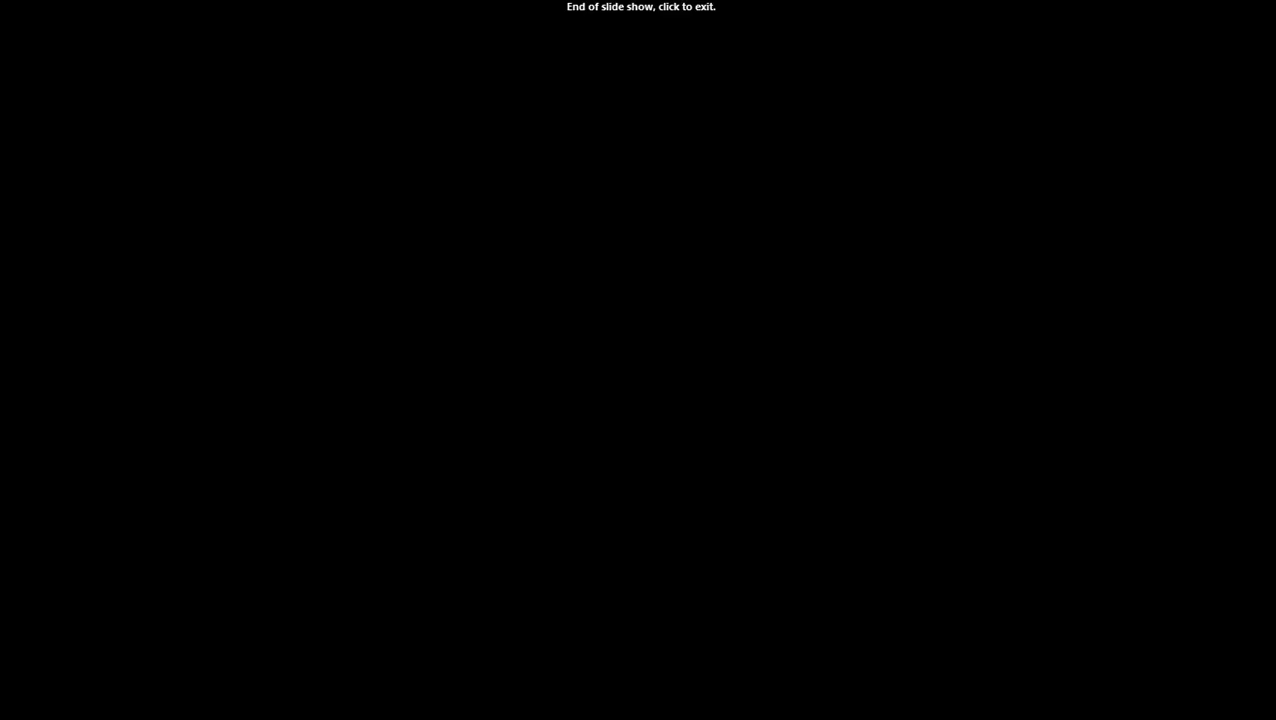
left_click(1076, 676)
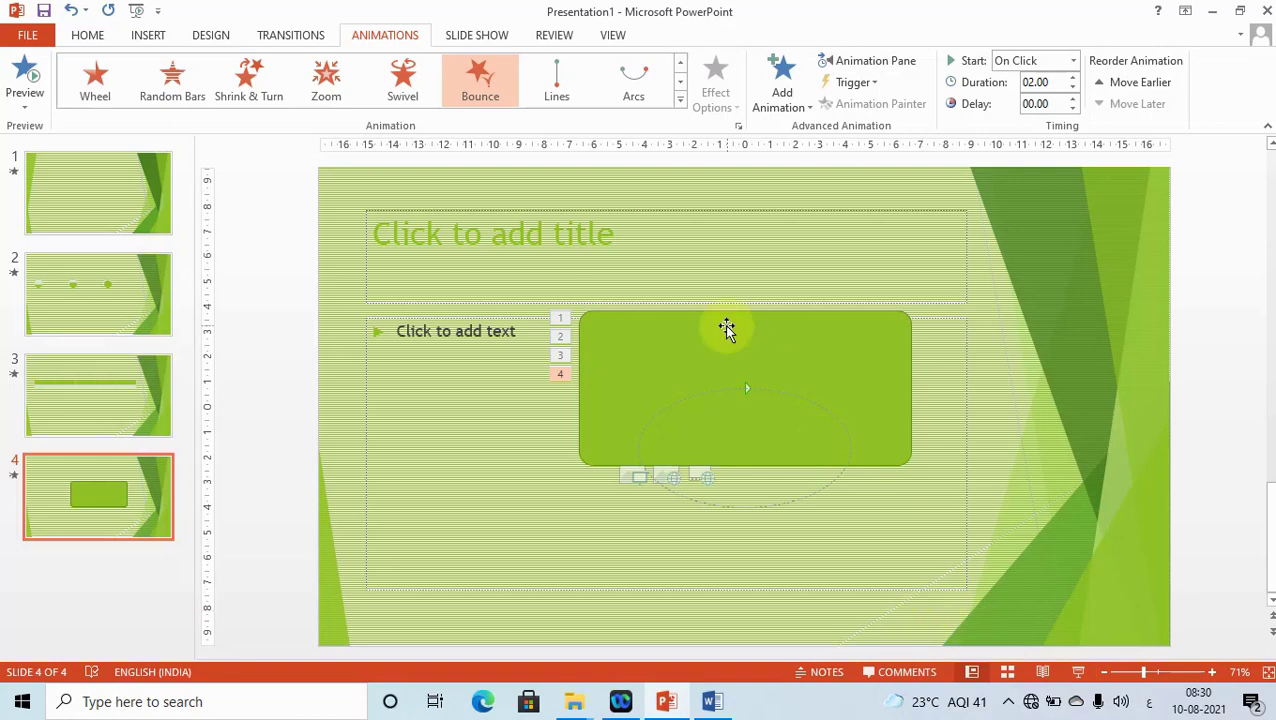
left_click(679, 233)
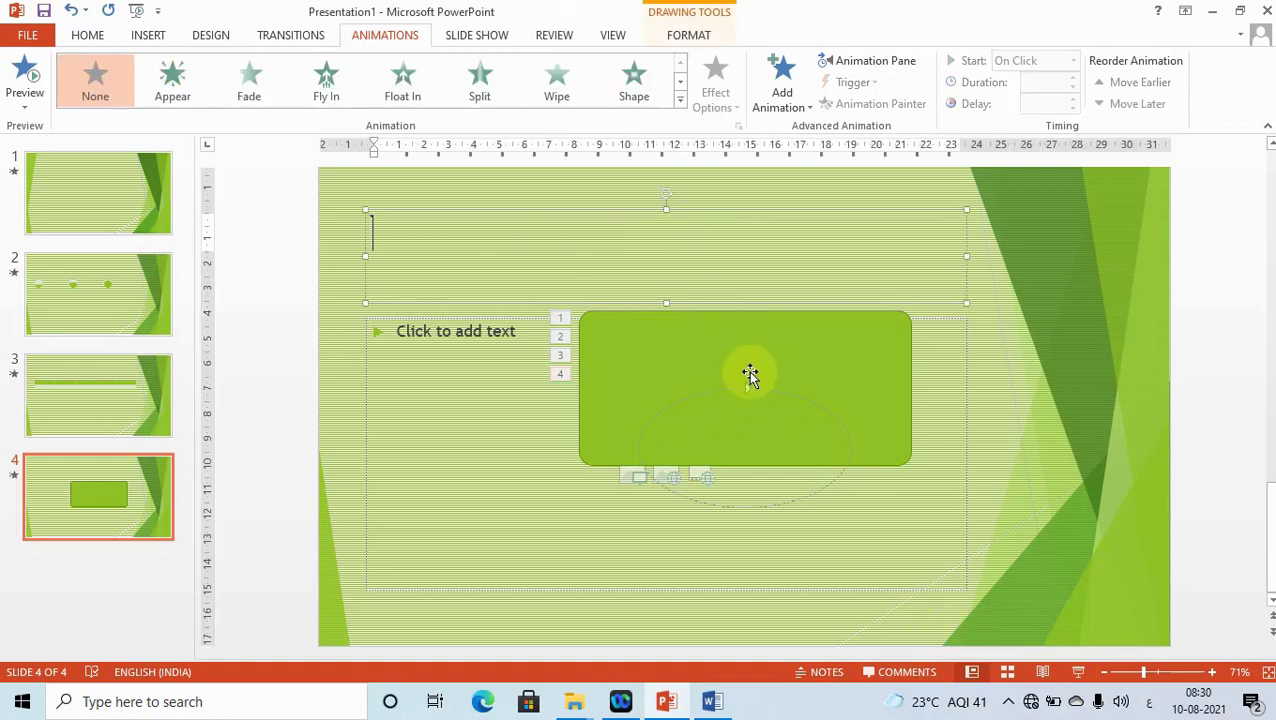
Step: Type the Arabic text 'مطبلتاطلاتل' into the slide title placeholder
left_click(748, 371)
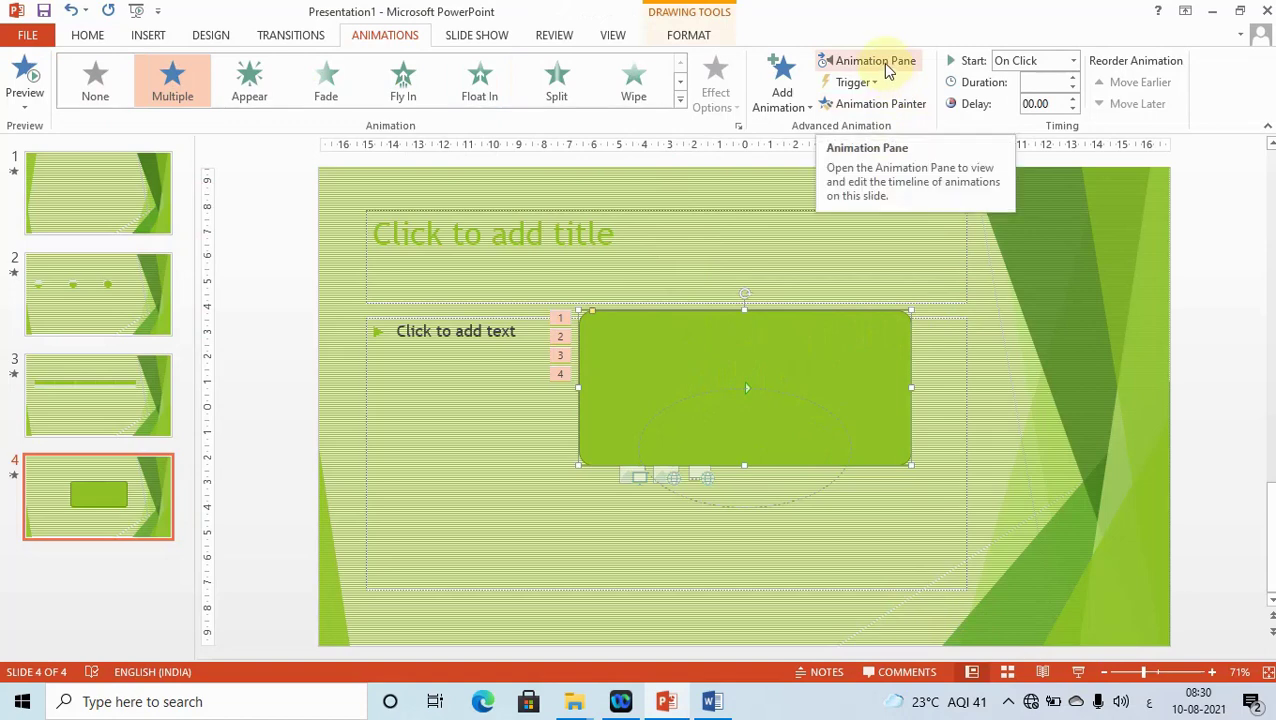
left_click(803, 272)
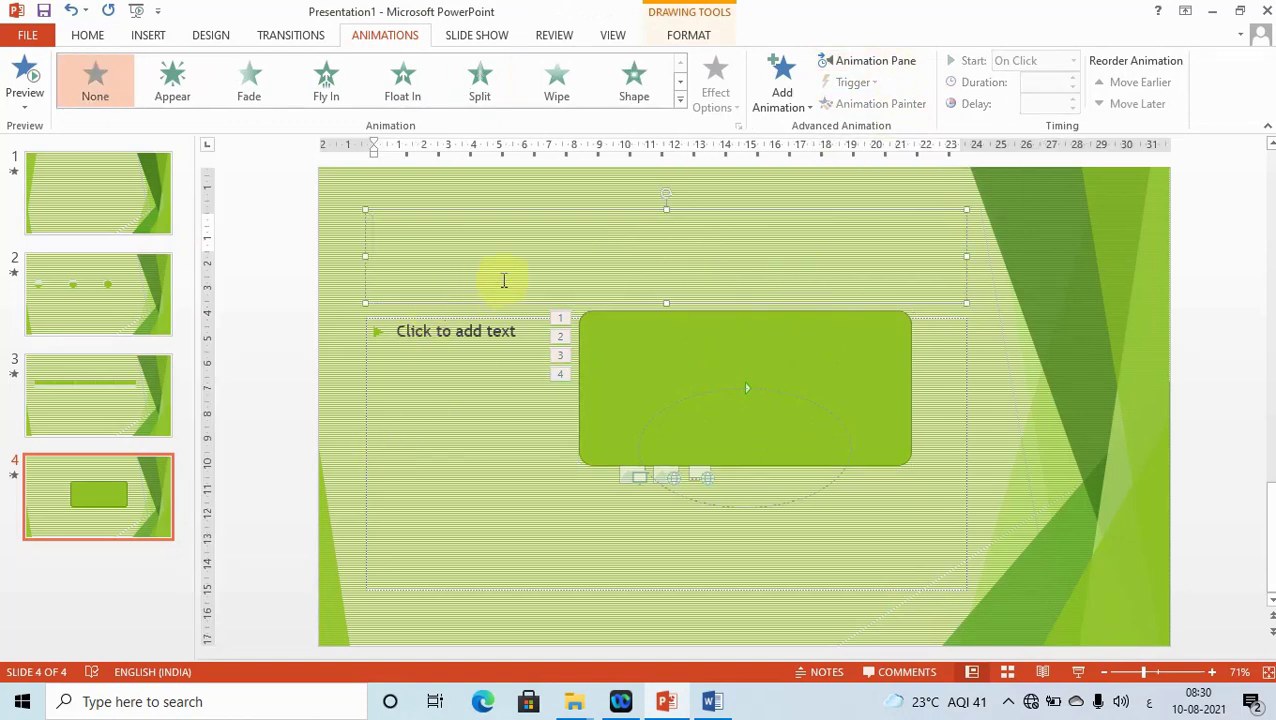
key("alt+shift")
type("المتلا")
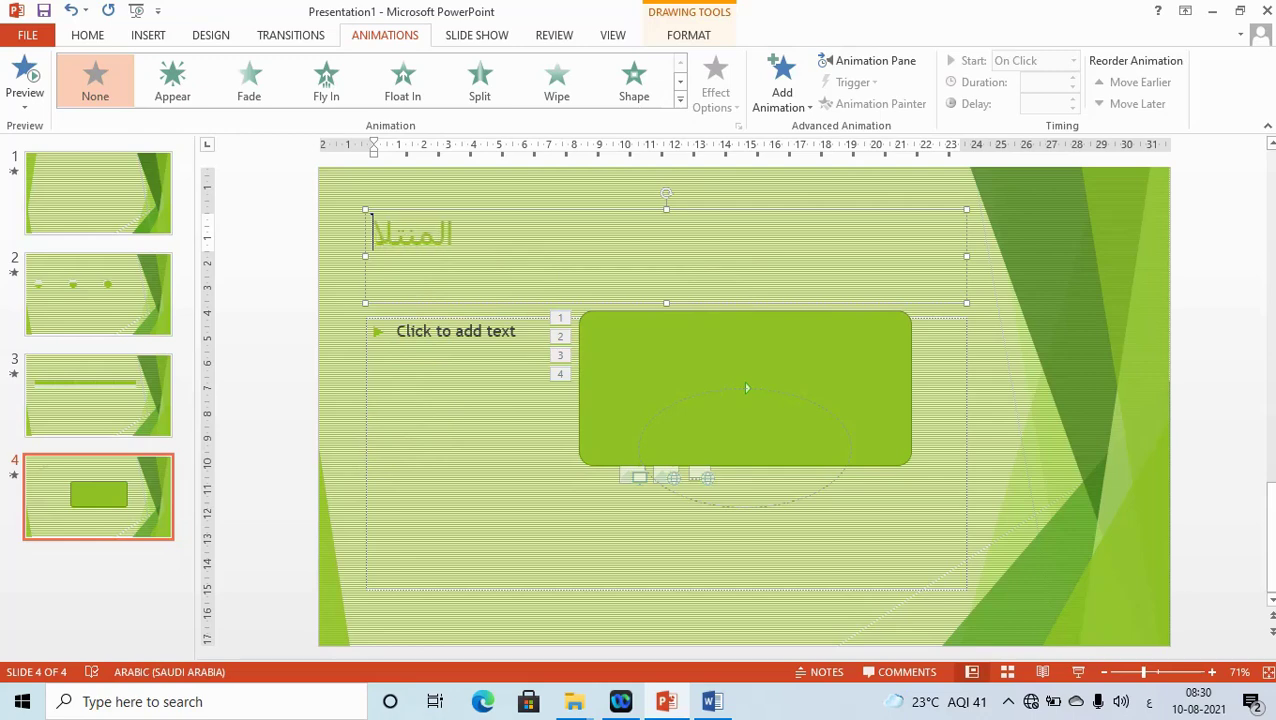
type("مطبلتاطلاتل")
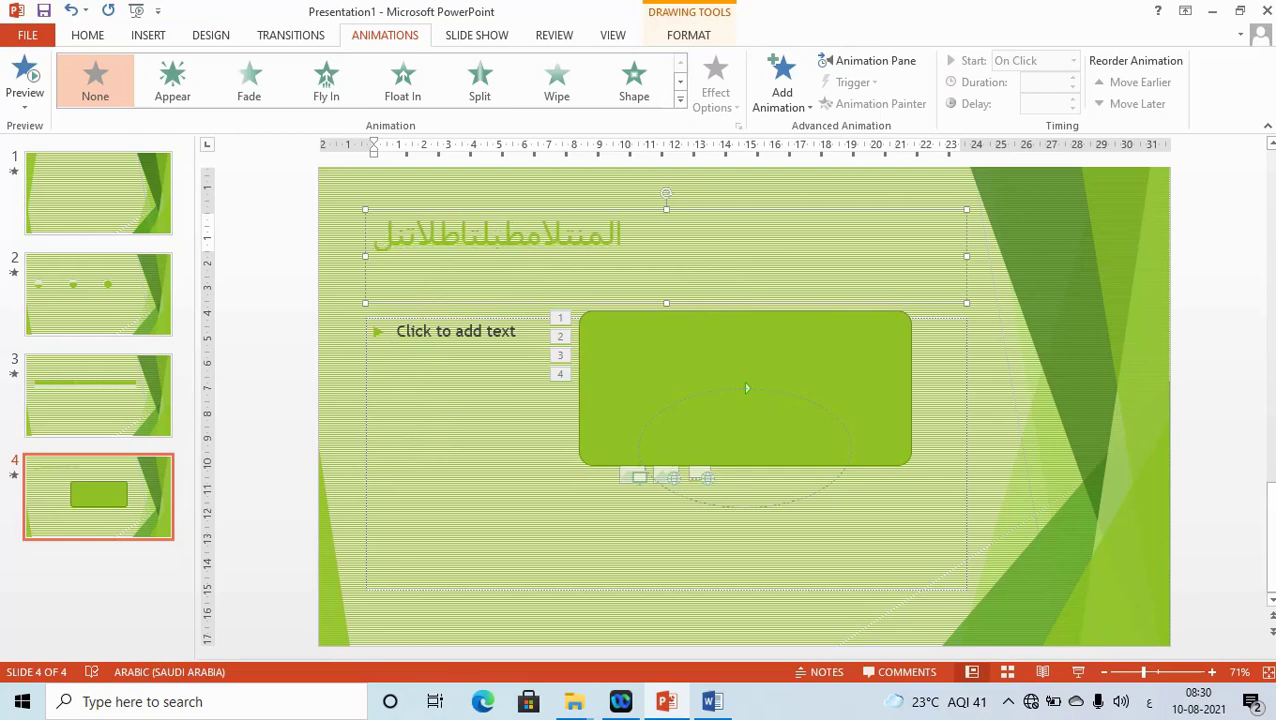
Step: Select the whole Arabic title and give it a Fly In entrance animation
left_click(464, 475)
double_click(454, 253)
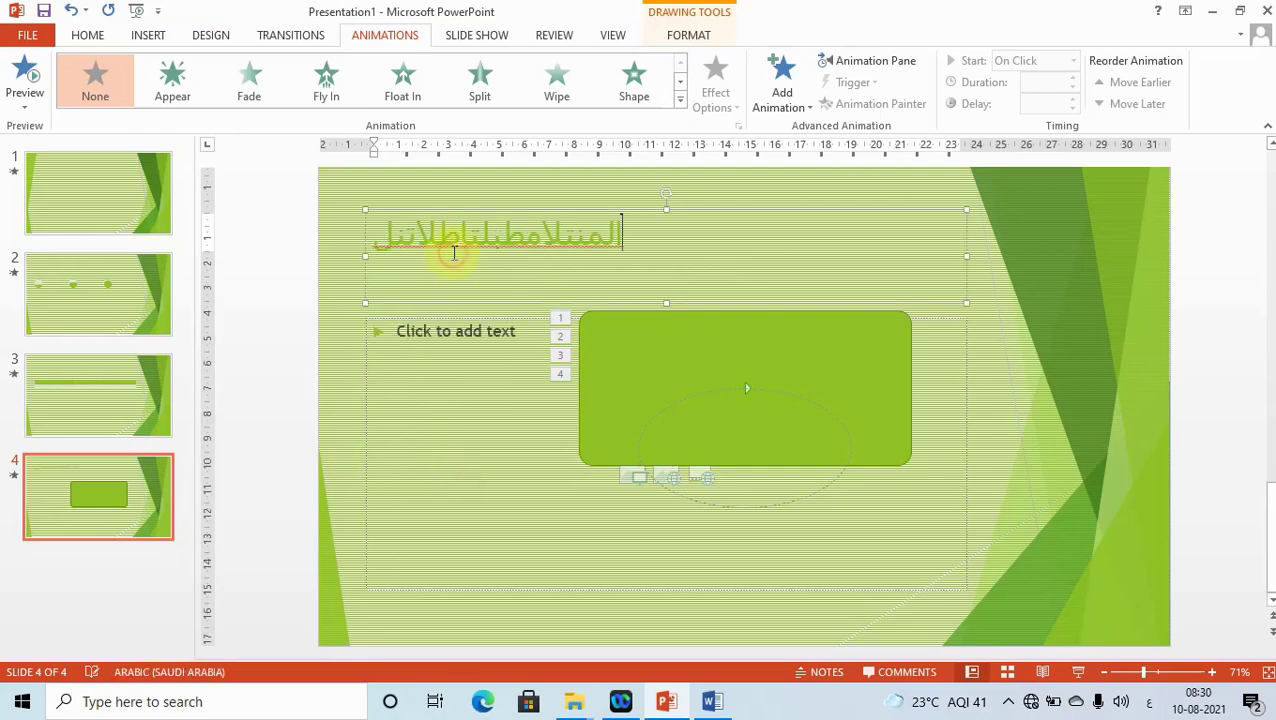
double_click(476, 225)
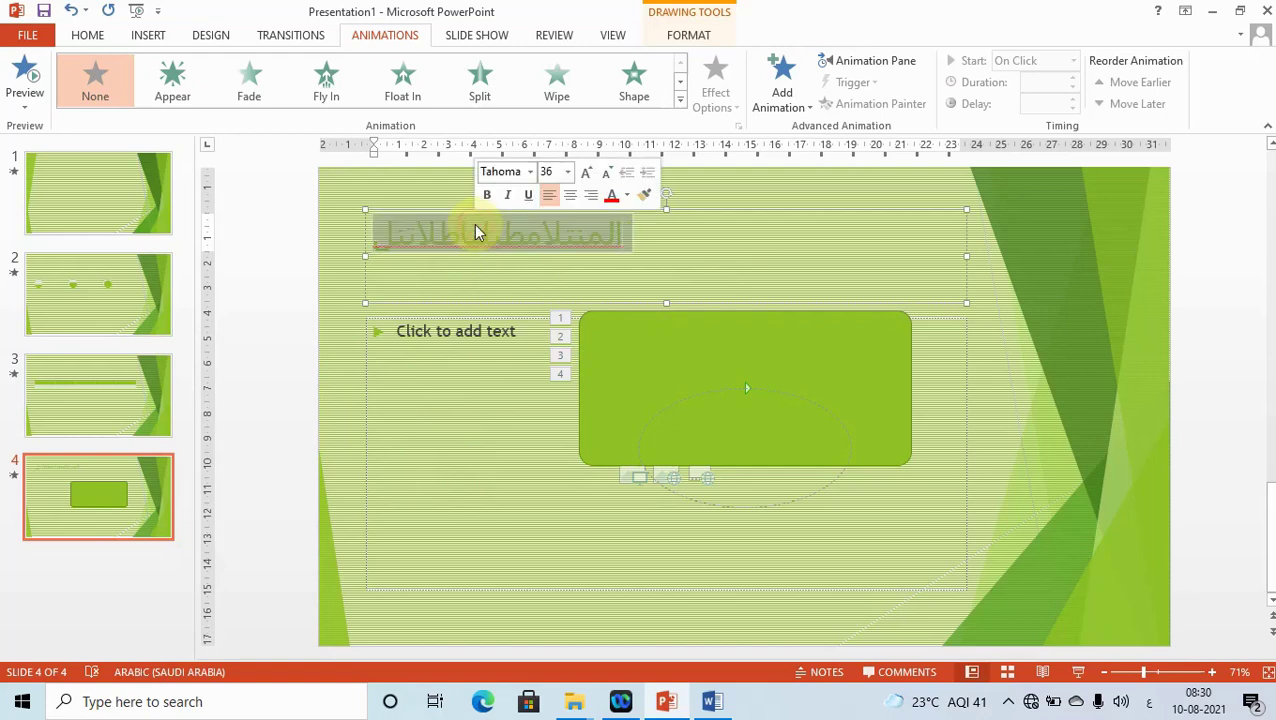
left_click(475, 213)
left_click(493, 243)
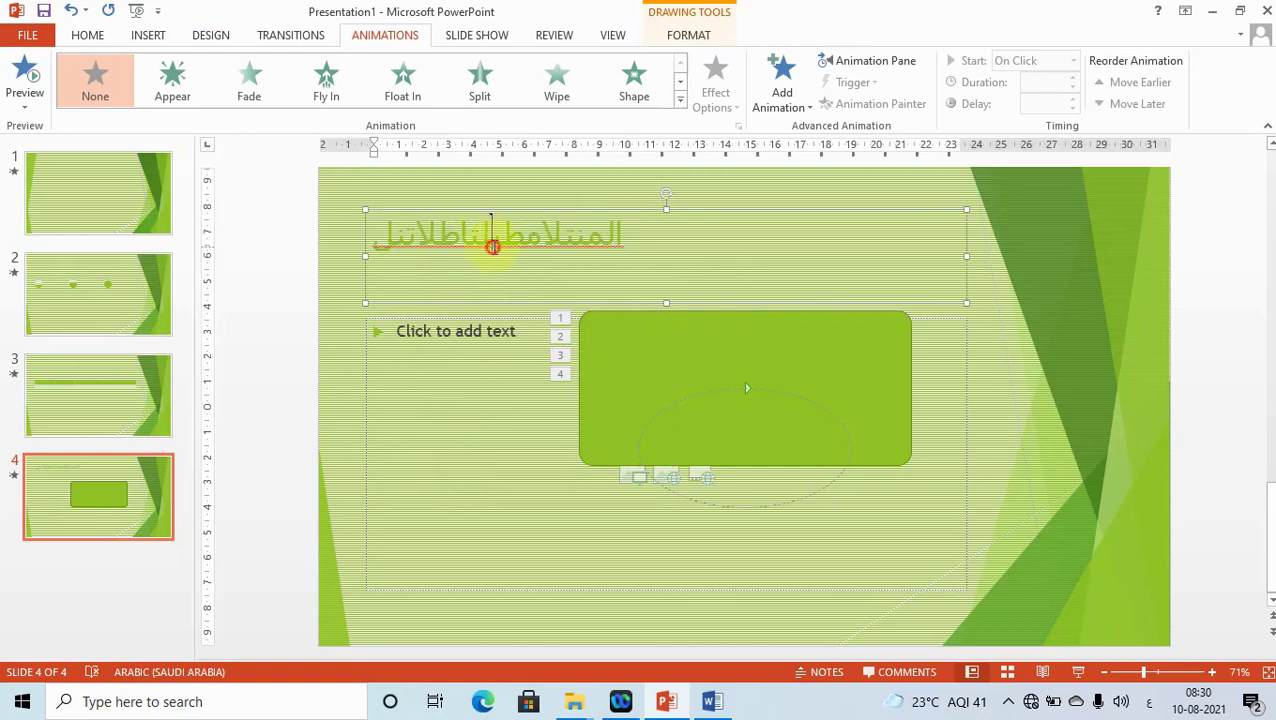
triple_click(576, 237)
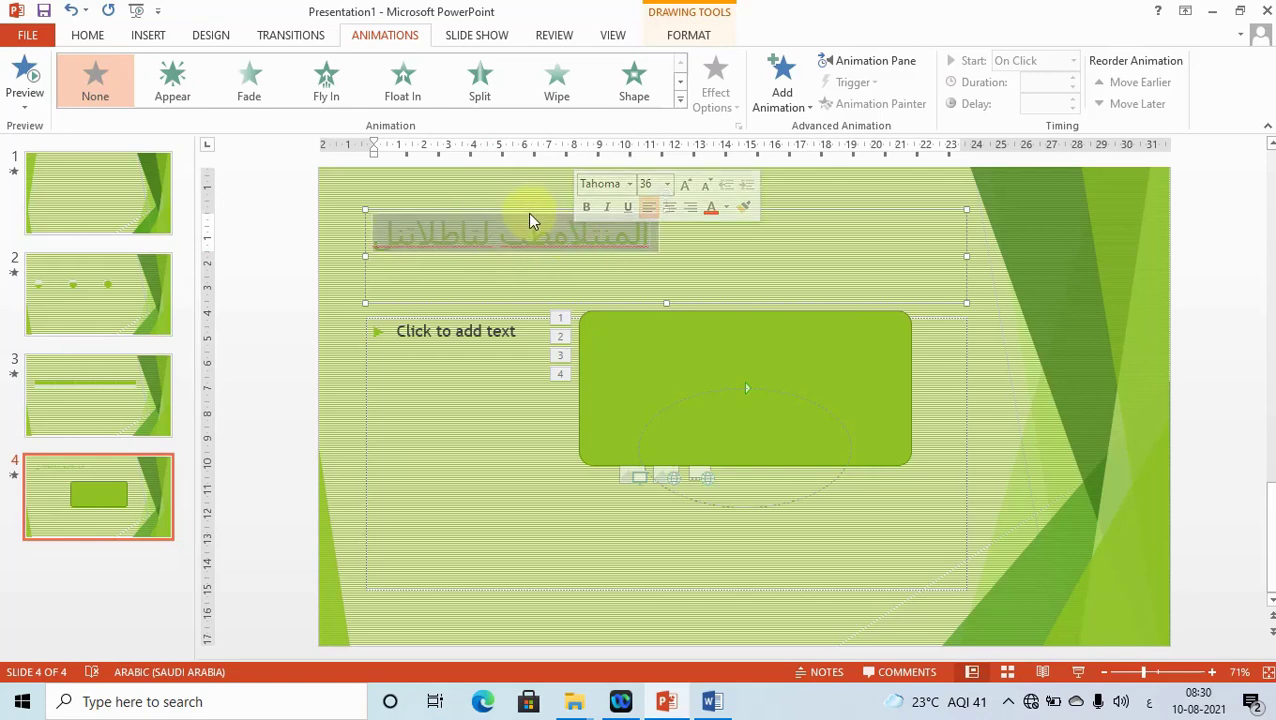
left_click(531, 213)
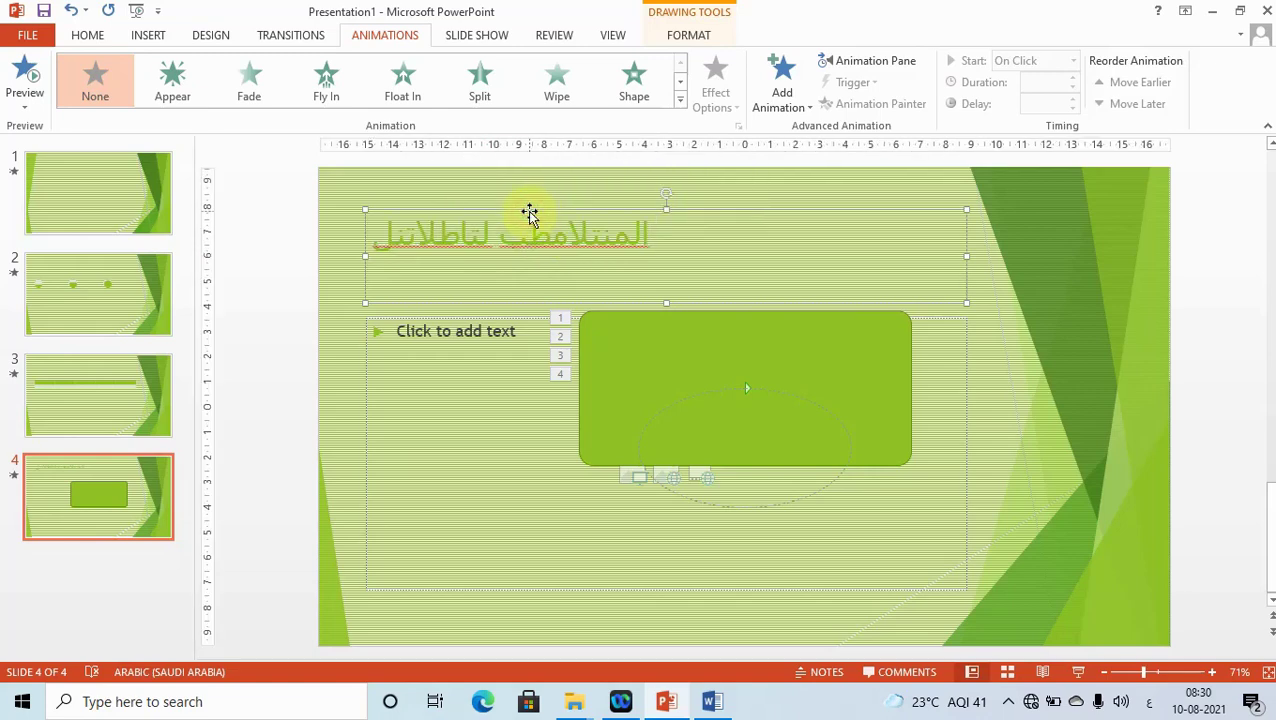
double_click(561, 237)
double_click(560, 236)
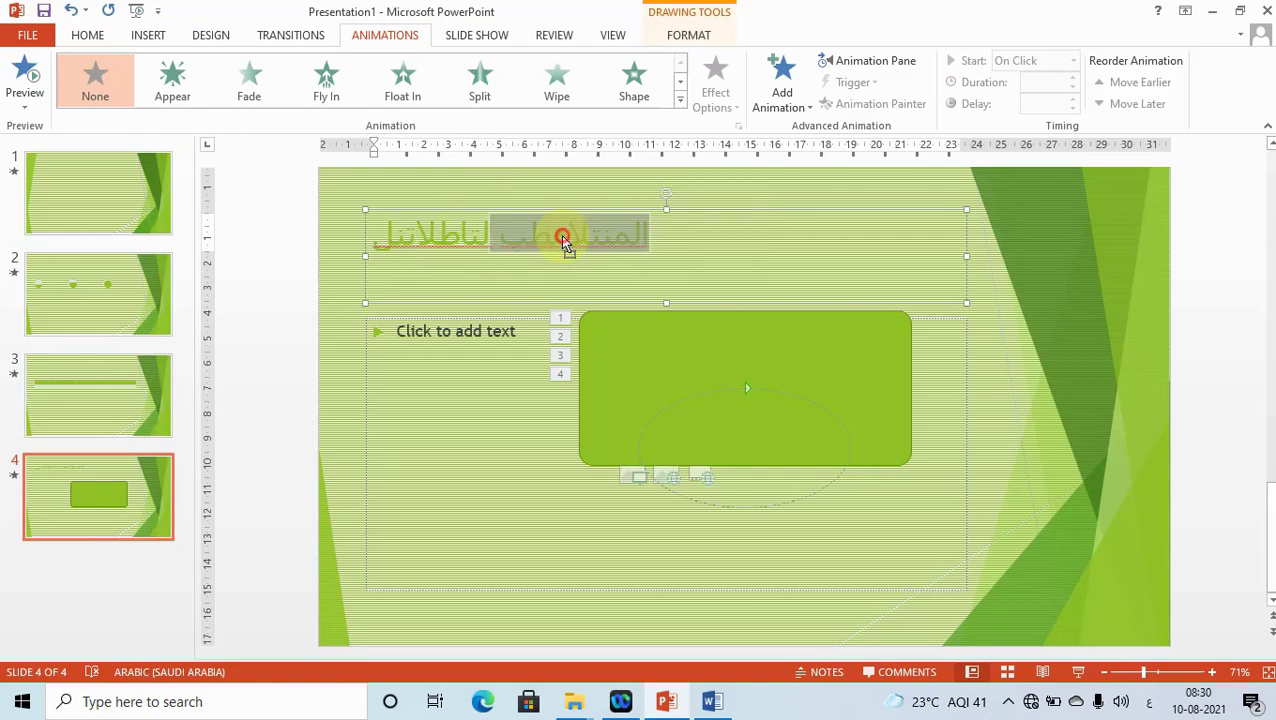
left_click_drag(620, 245, 405, 235)
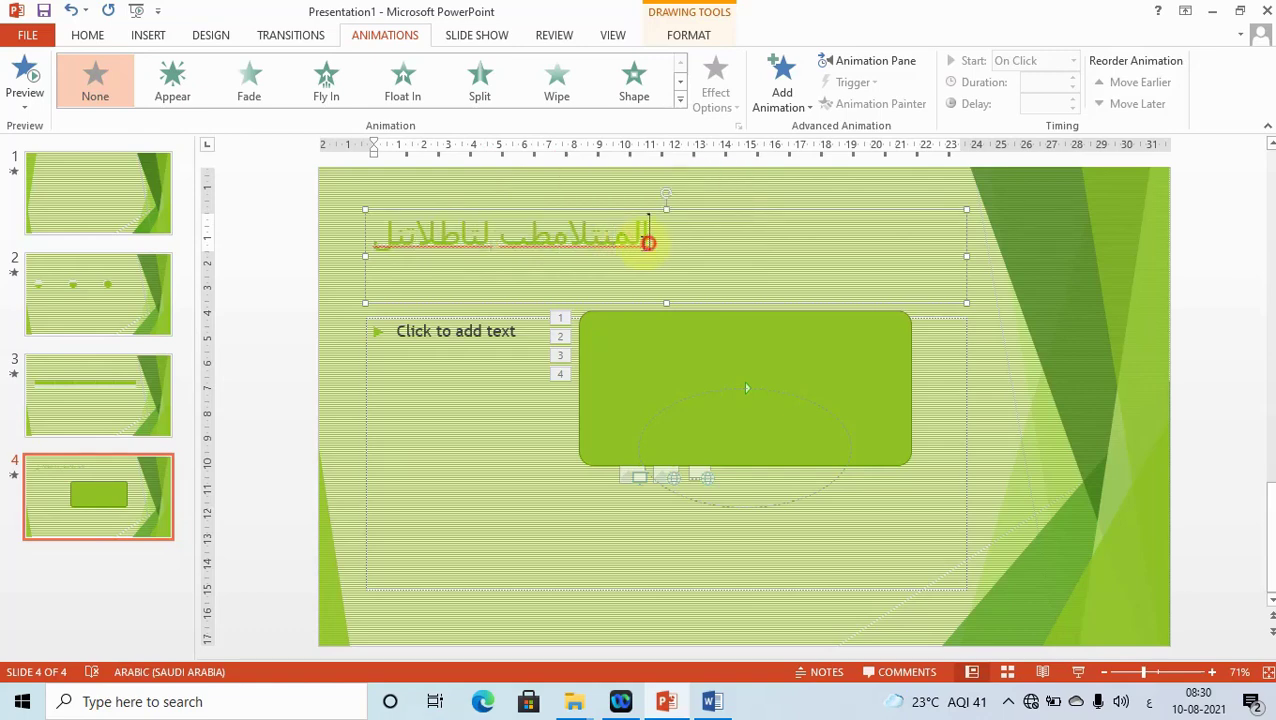
left_click(327, 80)
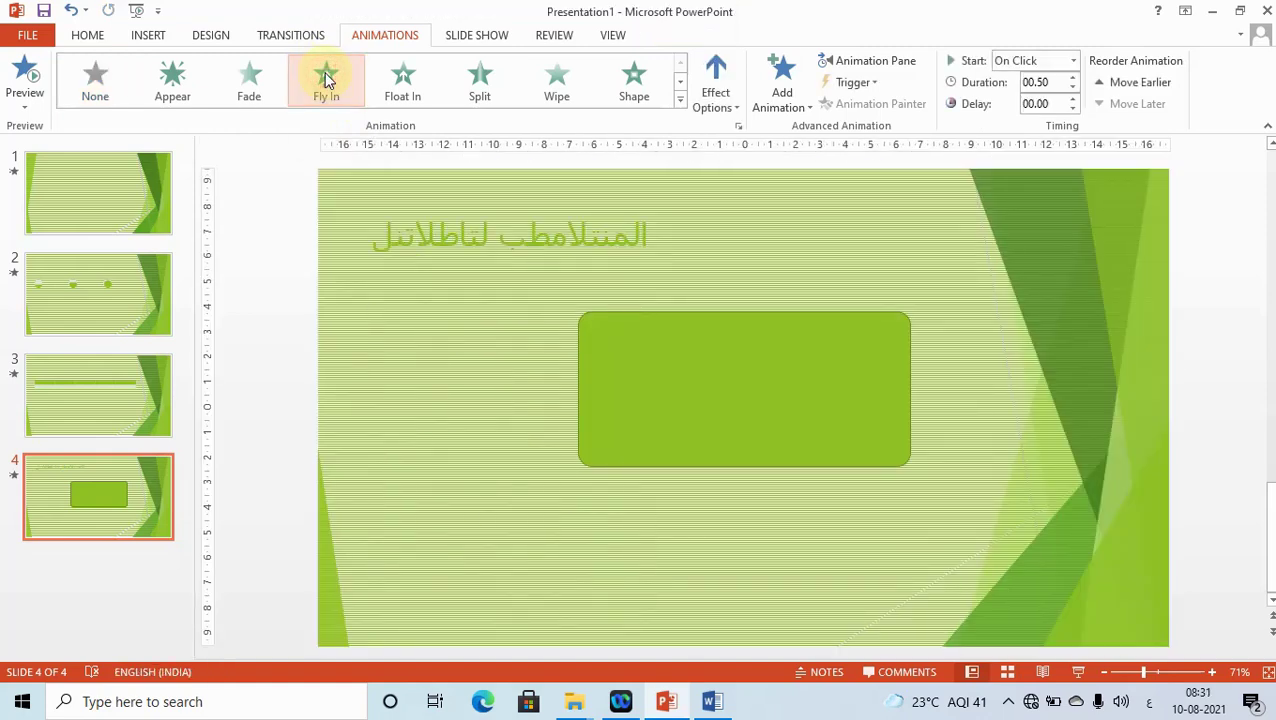
Step: Make the title fly in as one object from the top-right, then show the Animation Pane
left_click(740, 110)
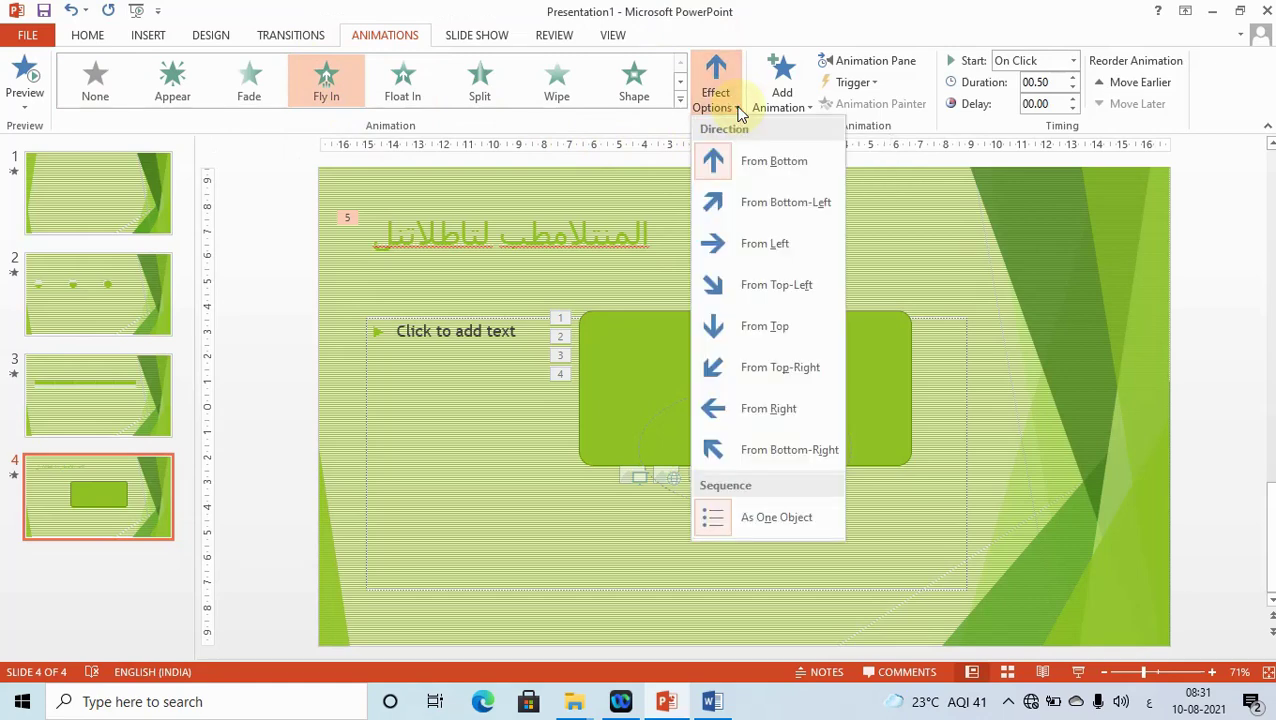
left_click(764, 517)
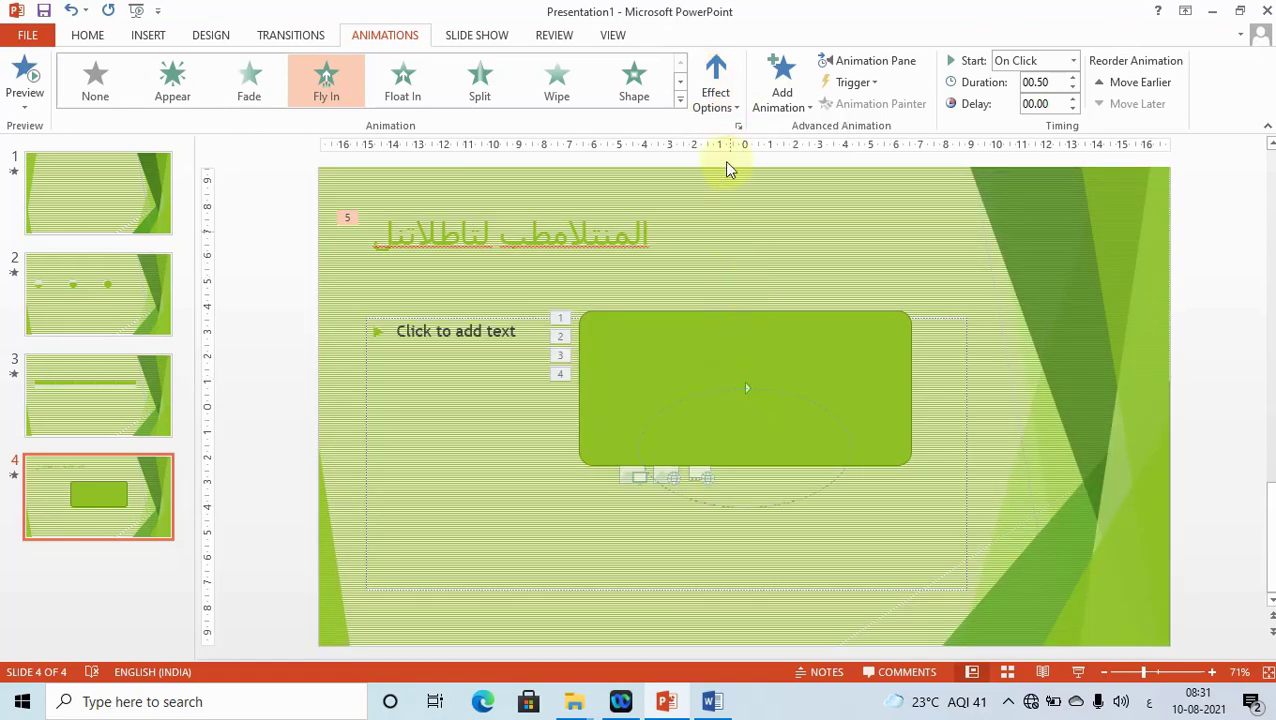
left_click(735, 105)
left_click(760, 243)
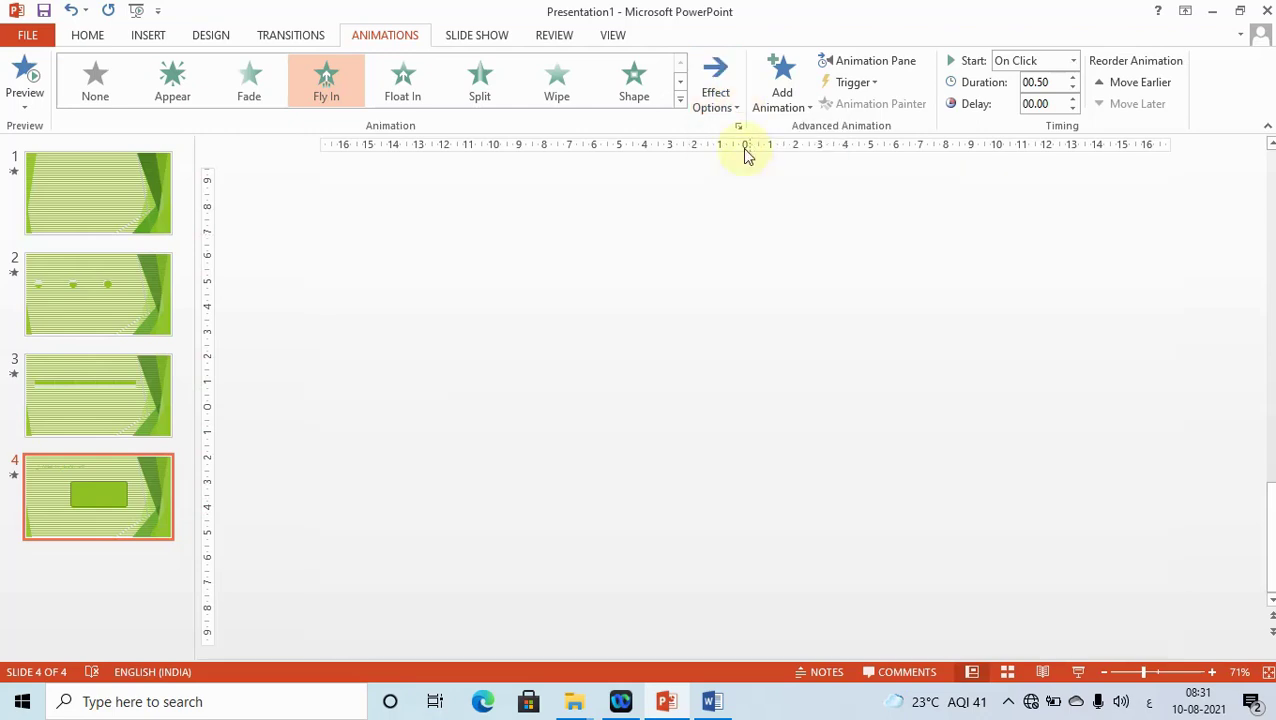
left_click(715, 90)
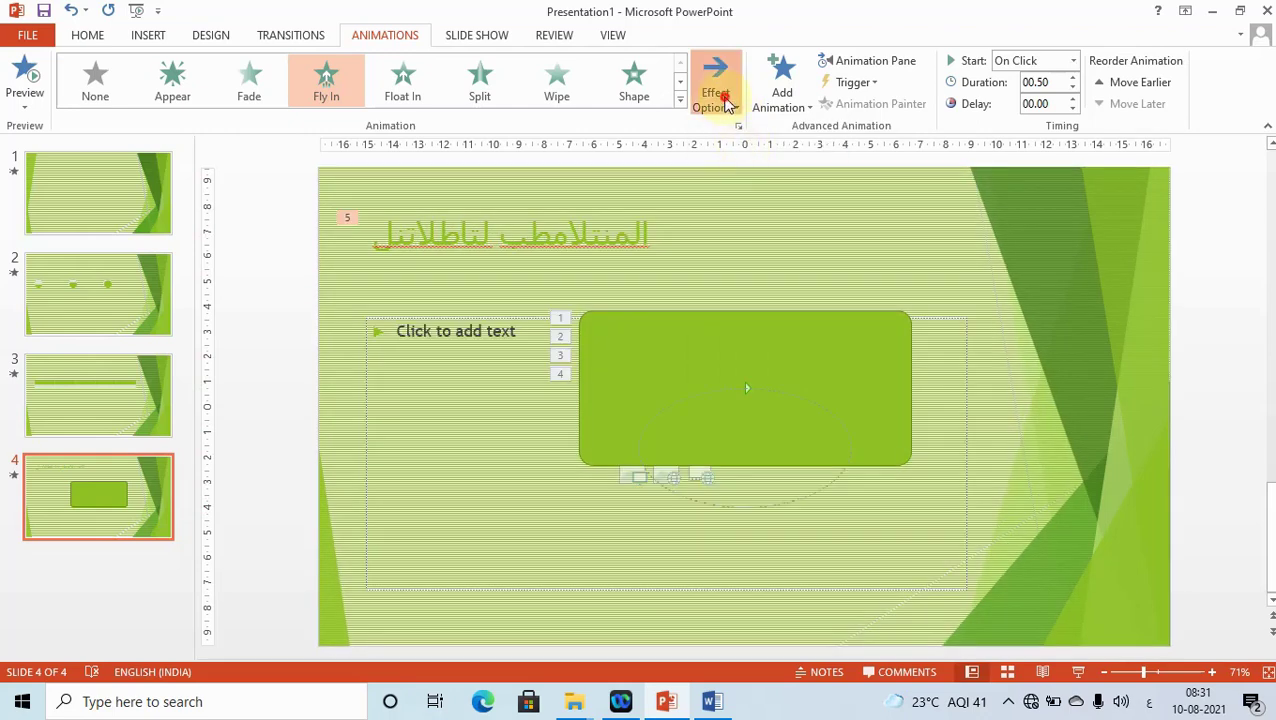
left_click(805, 373)
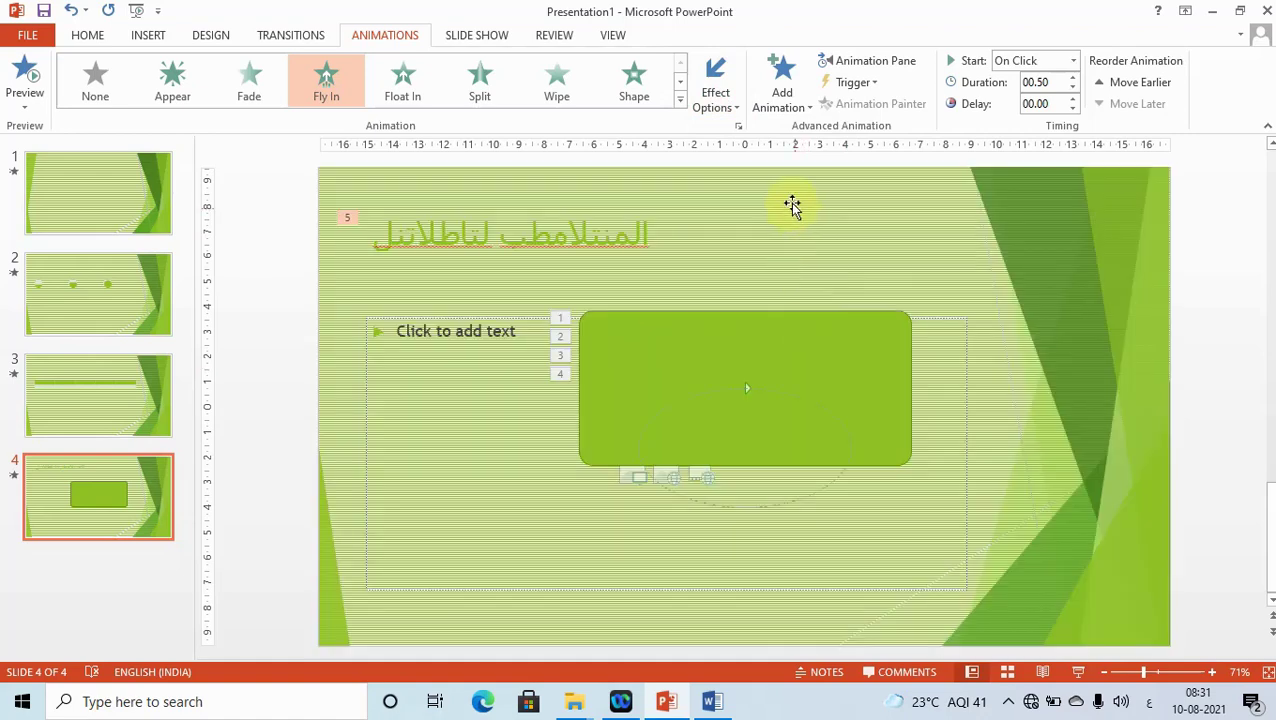
left_click(893, 62)
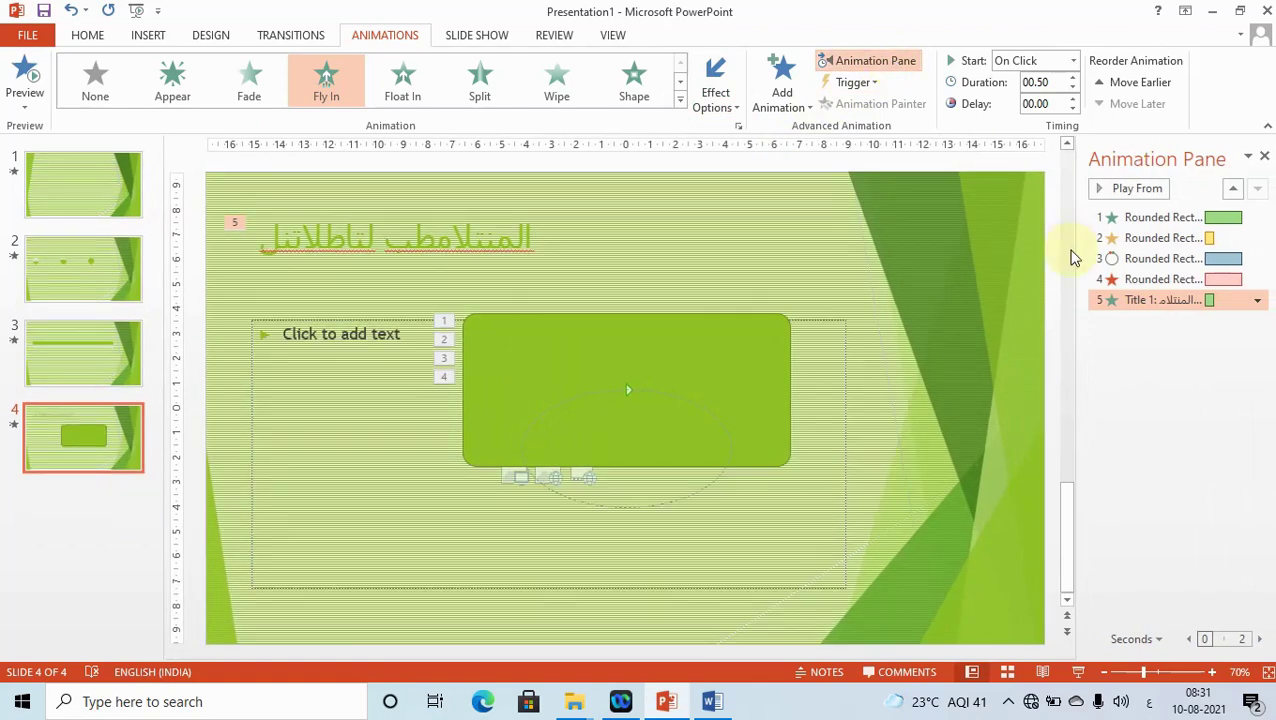
Step: Set the Title 1 Fly In to animate text By word, then close the Animation Pane
right_click(1163, 303)
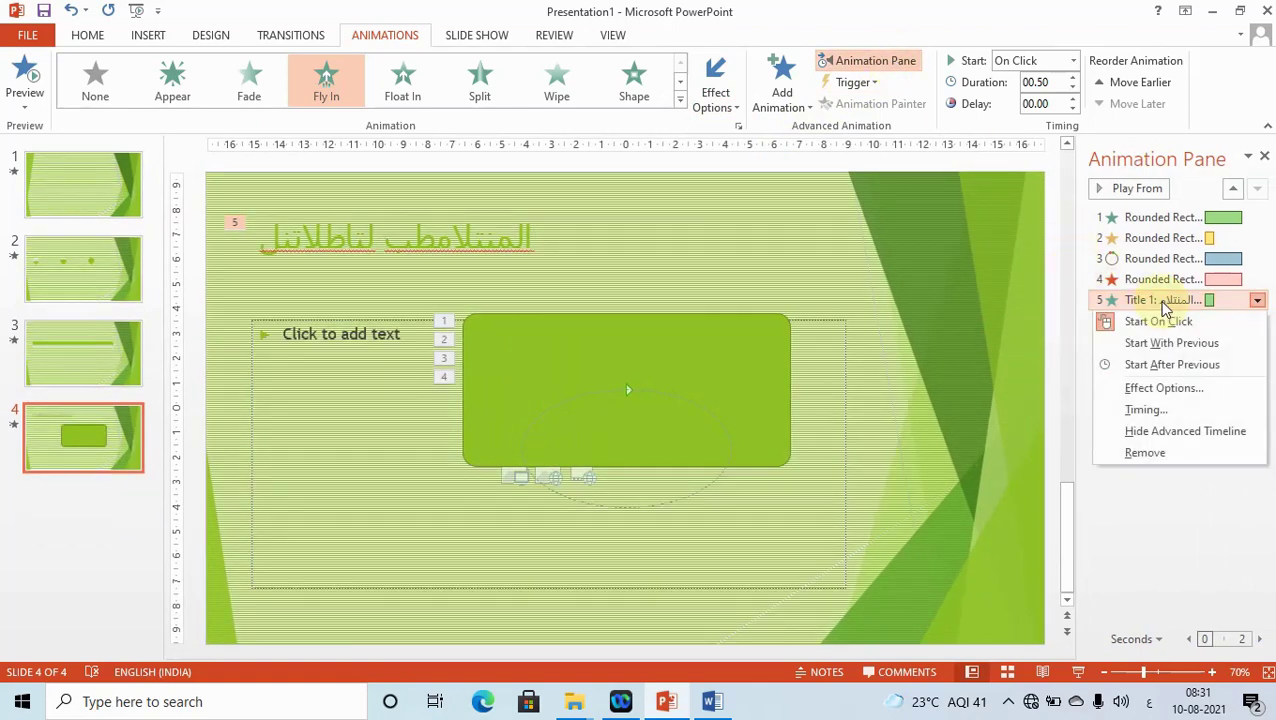
left_click(1160, 390)
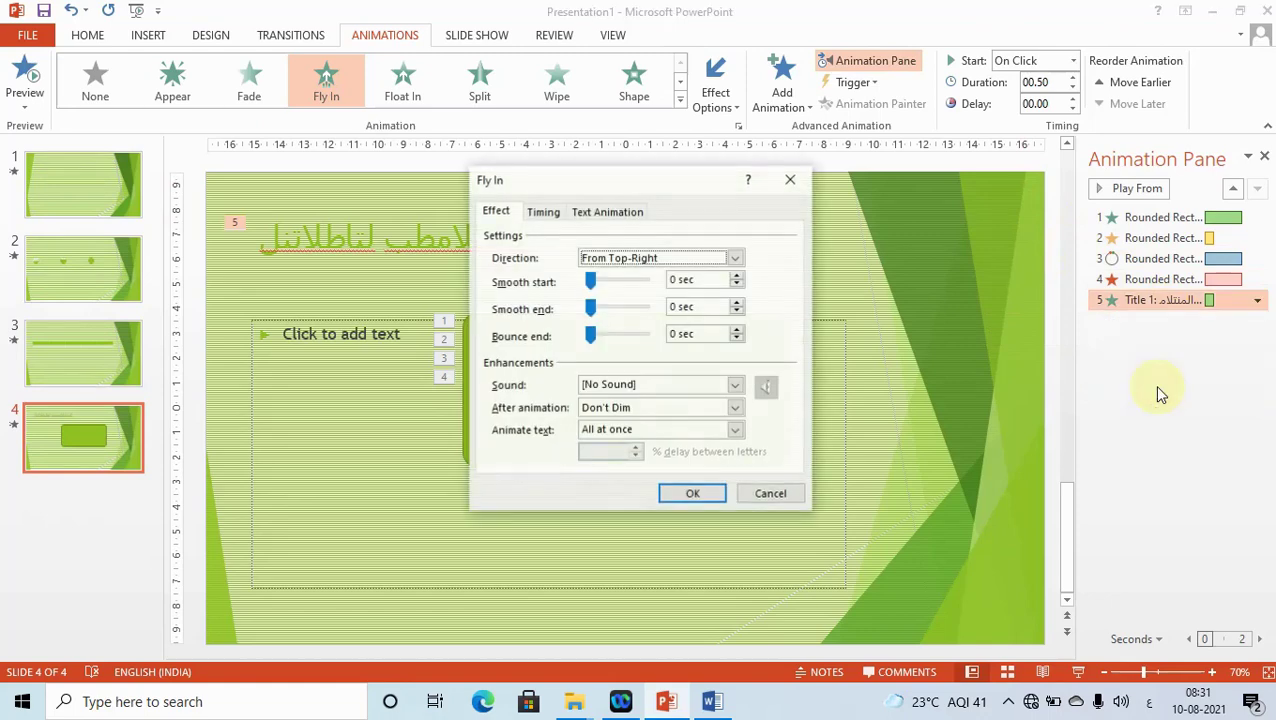
left_click(672, 432)
left_click(660, 465)
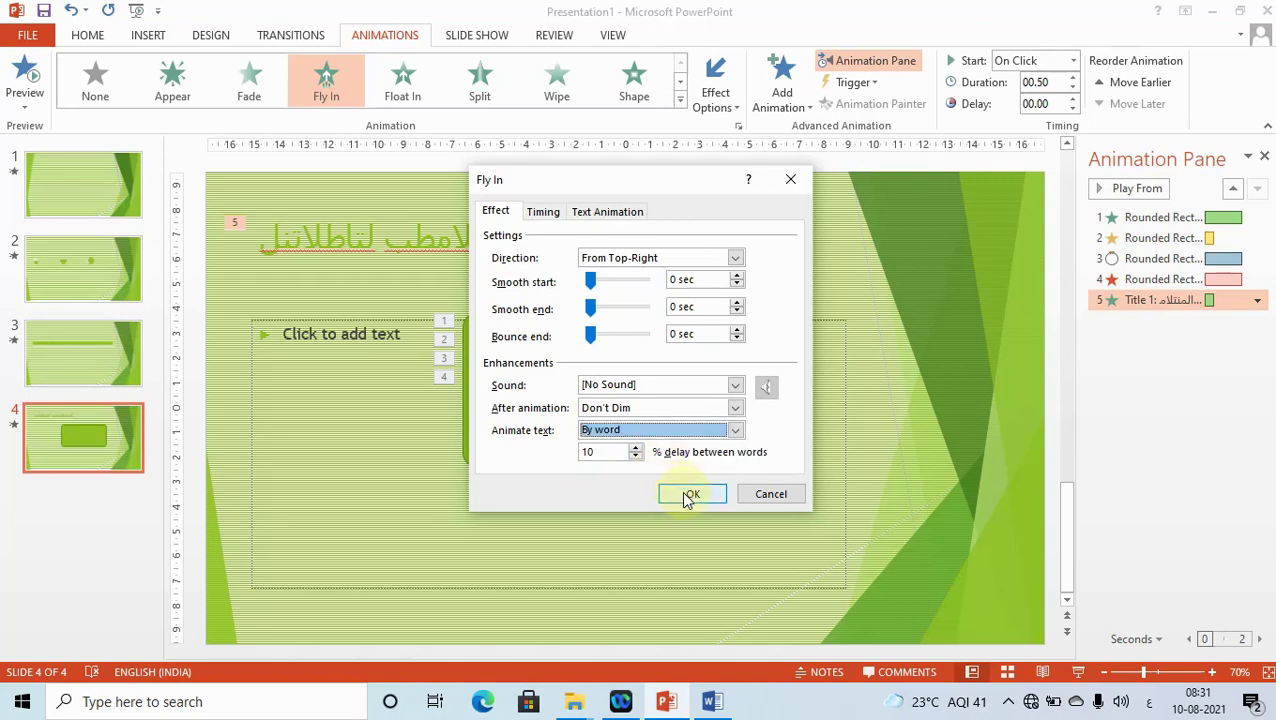
left_click(688, 496)
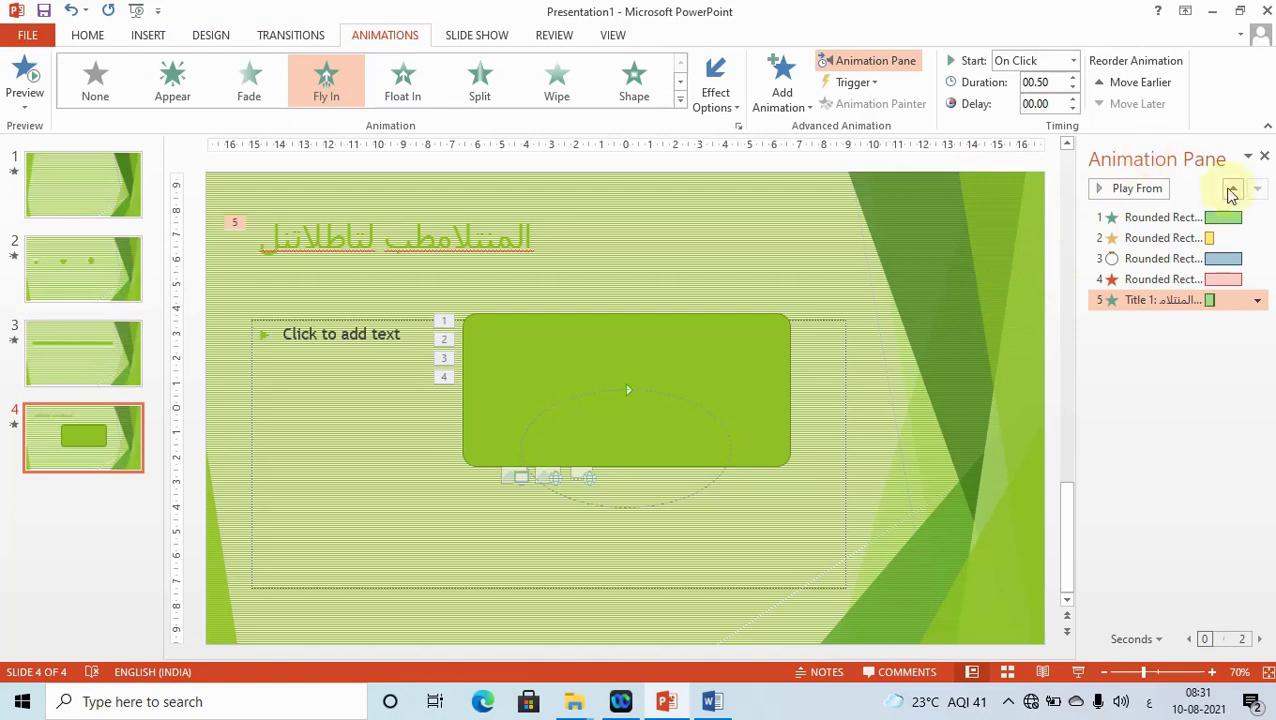
left_click(1263, 157)
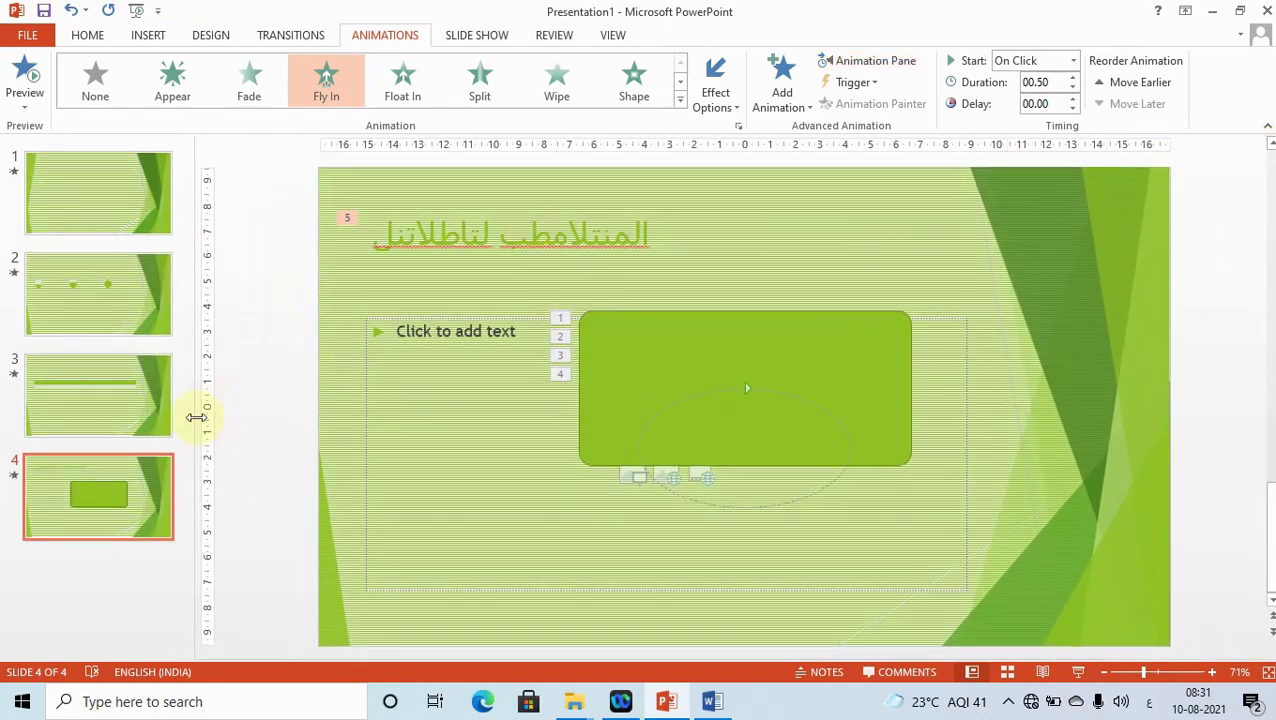
Step: Add slide 5 with a 5-column, 2-row table, nudged slightly down and right
left_click(283, 278)
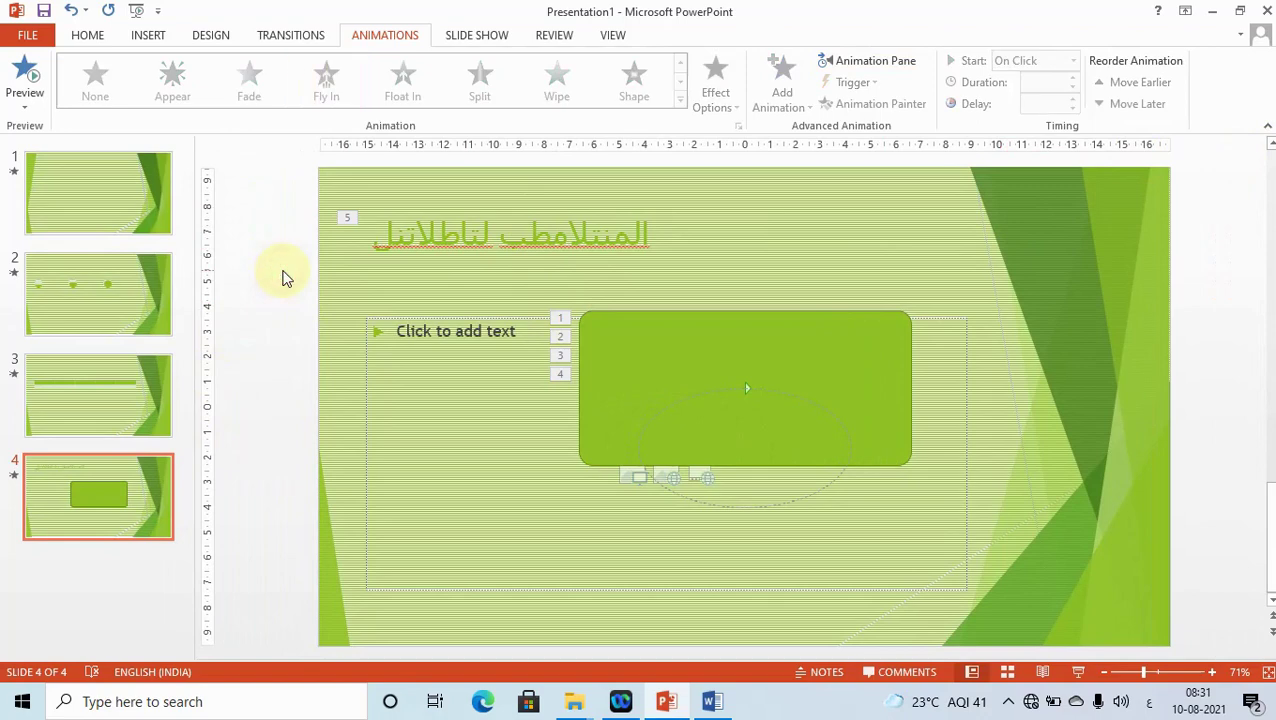
key("ctrl+m")
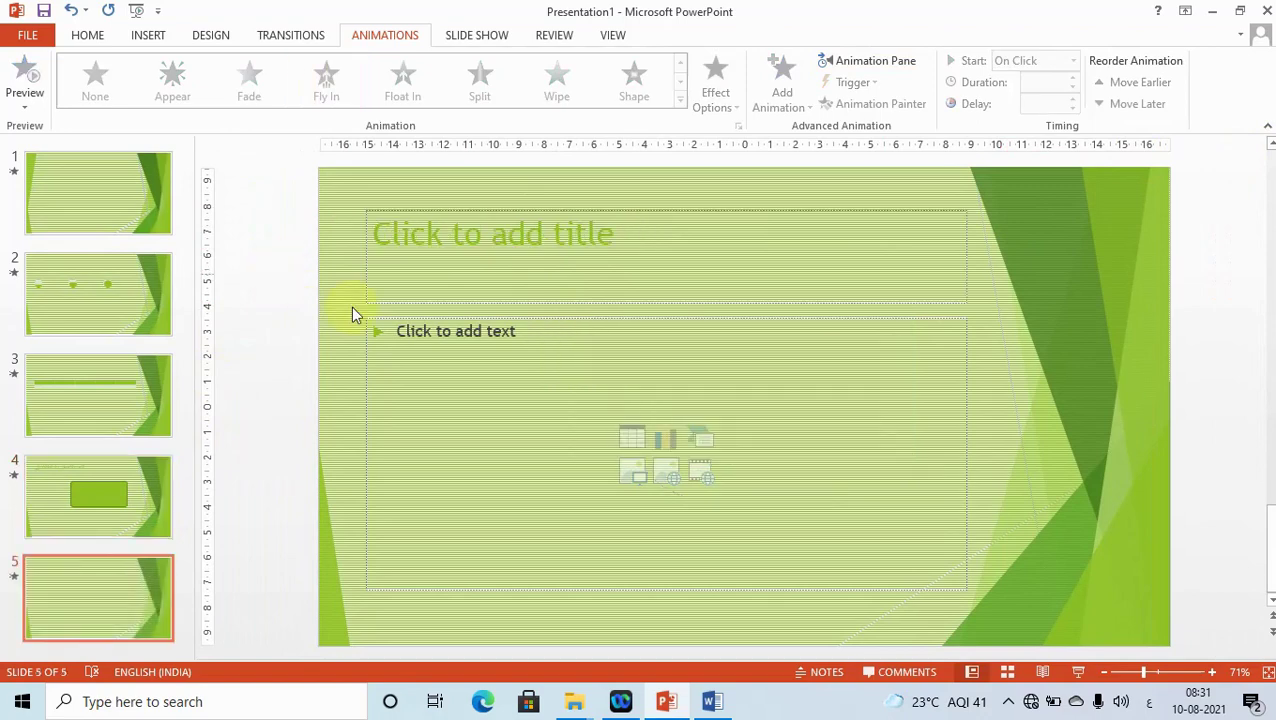
left_click(630, 437)
left_click(628, 374)
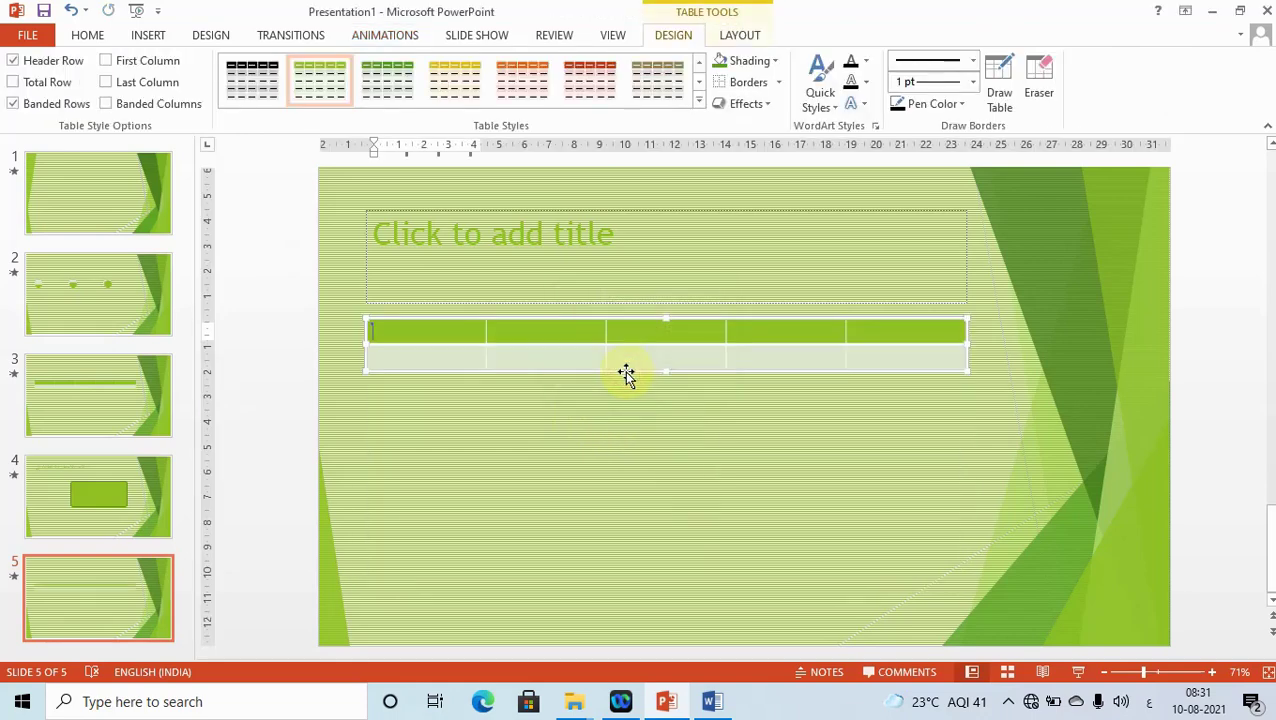
left_click_drag(638, 373, 655, 413)
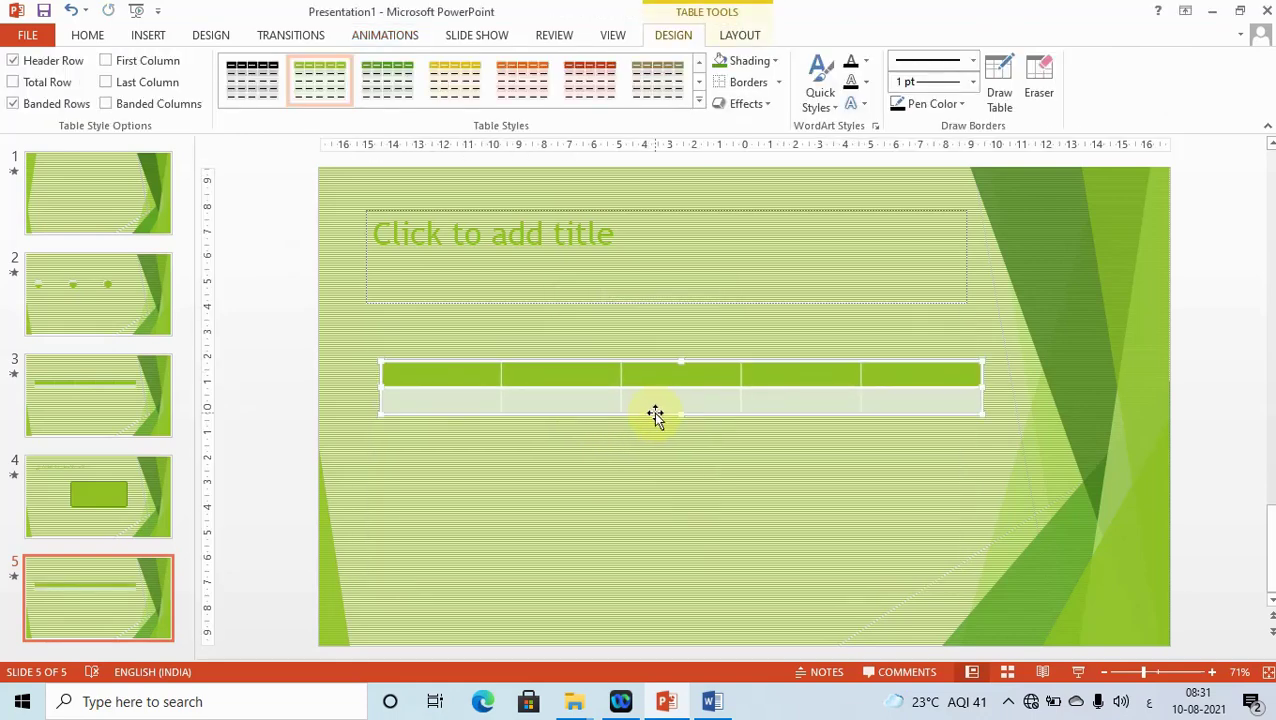
left_click(386, 38)
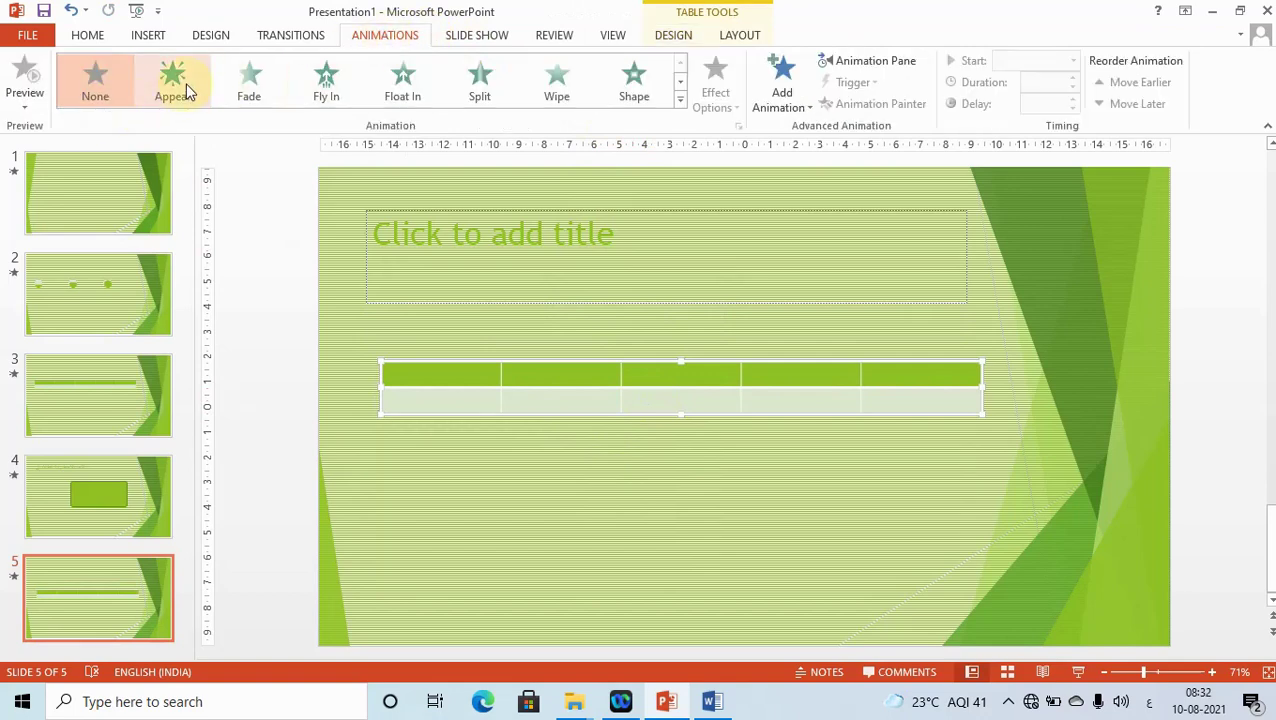
Step: Give the table a Fly In from Bottom-Right lasting 02.00 seconds and preview it
left_click(331, 82)
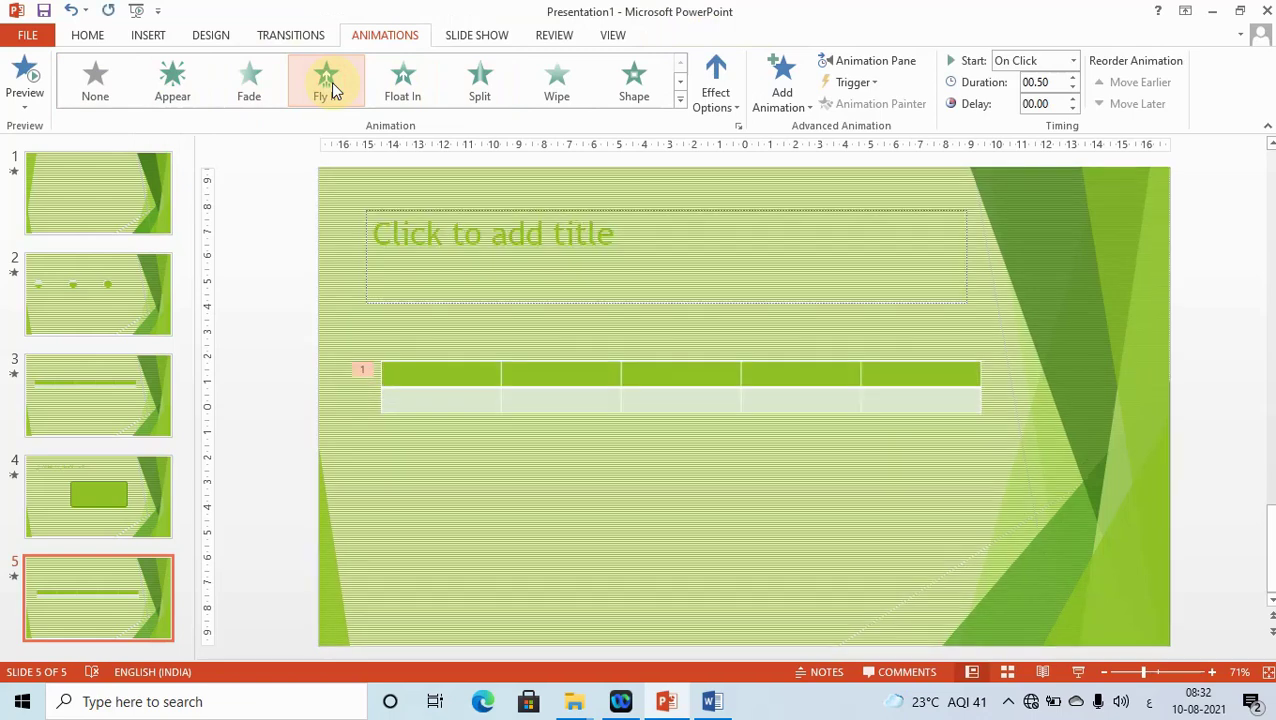
left_click(737, 105)
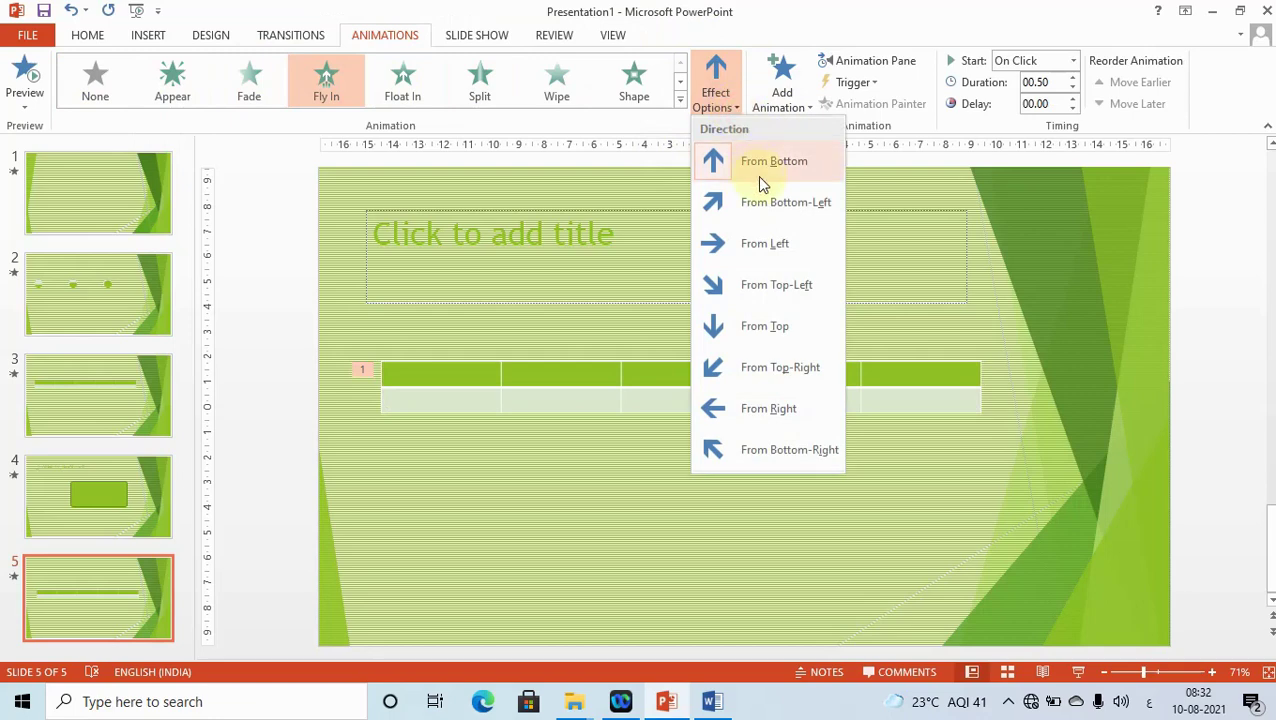
left_click(778, 206)
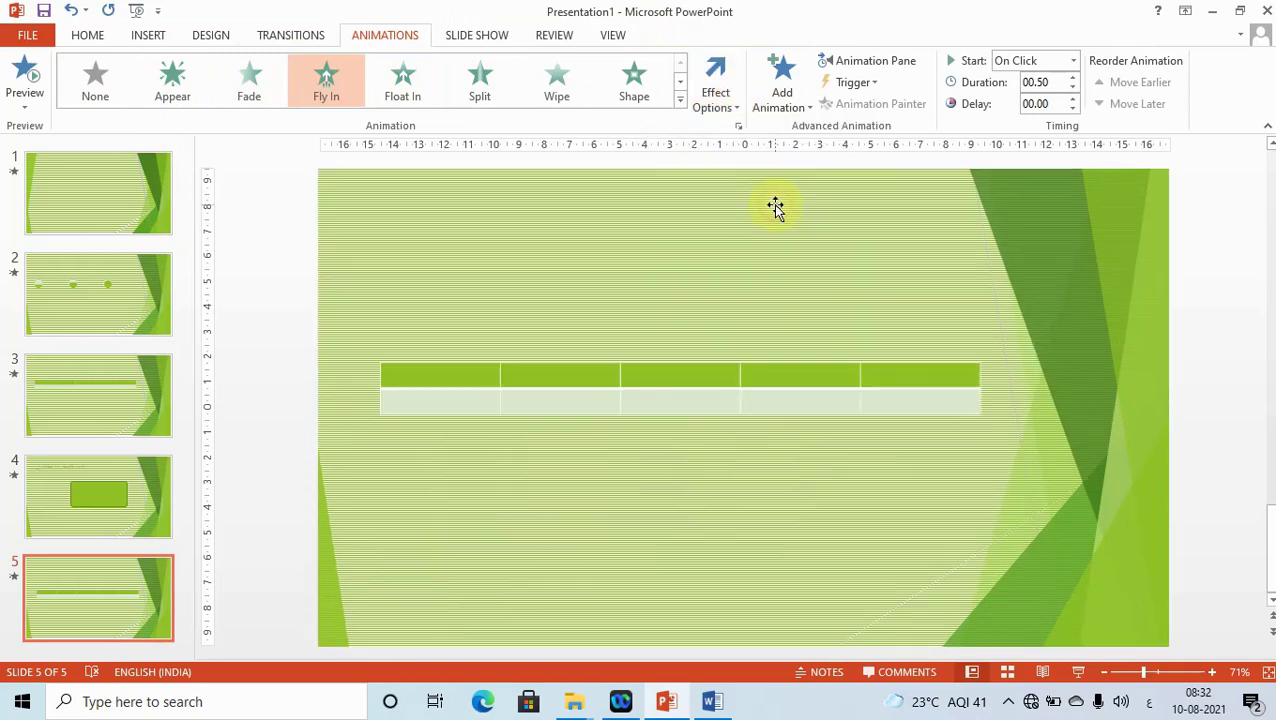
left_click(736, 107)
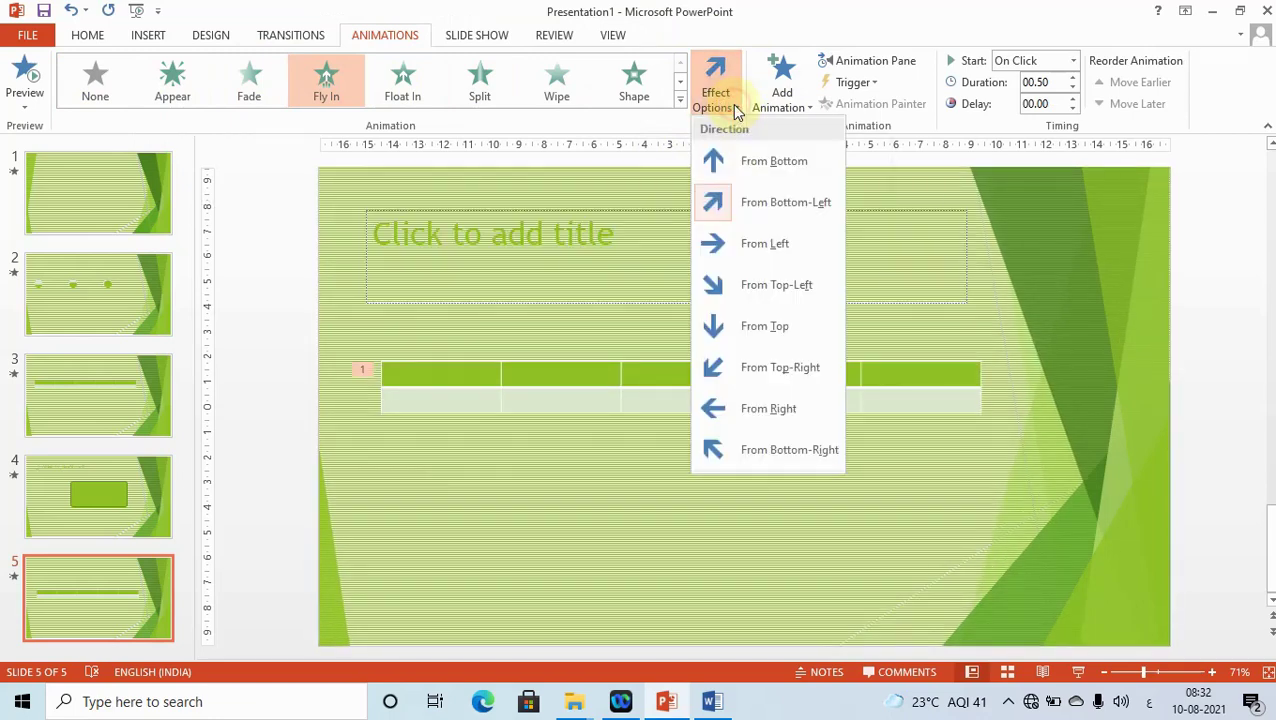
left_click(830, 464)
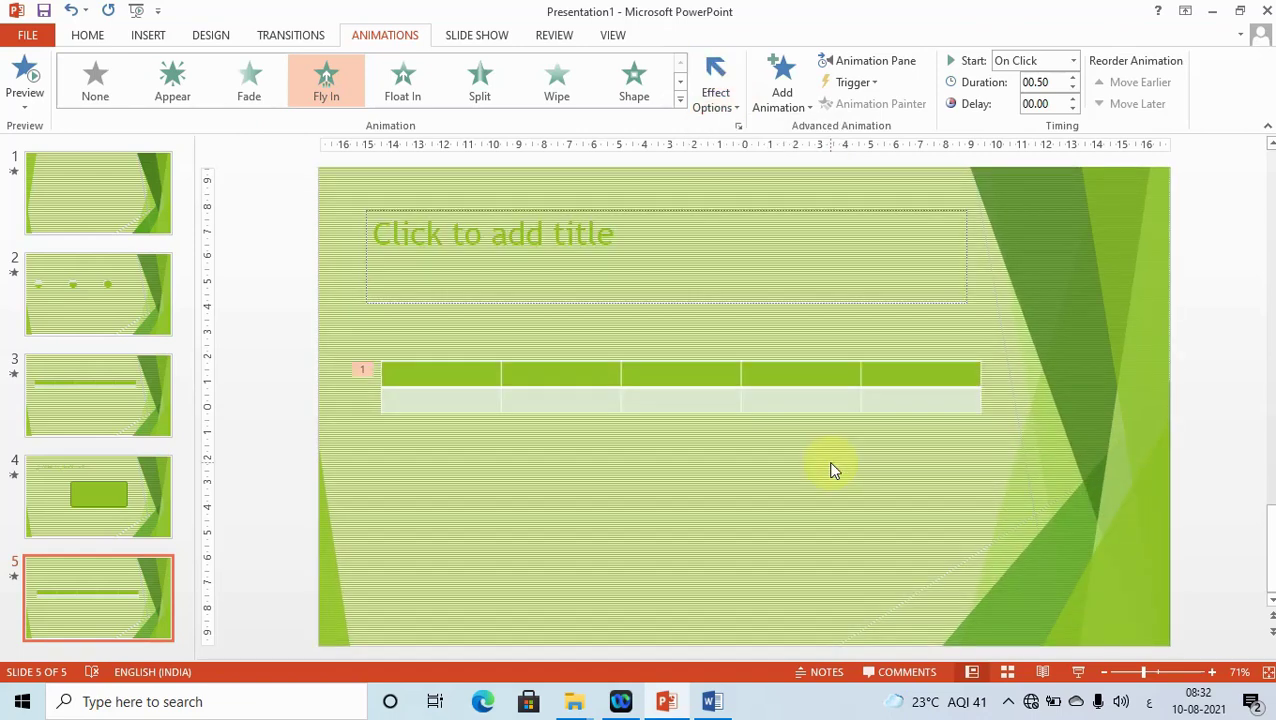
left_click(1073, 78)
left_click(1073, 78)
left_click(1073, 78)
left_click(20, 80)
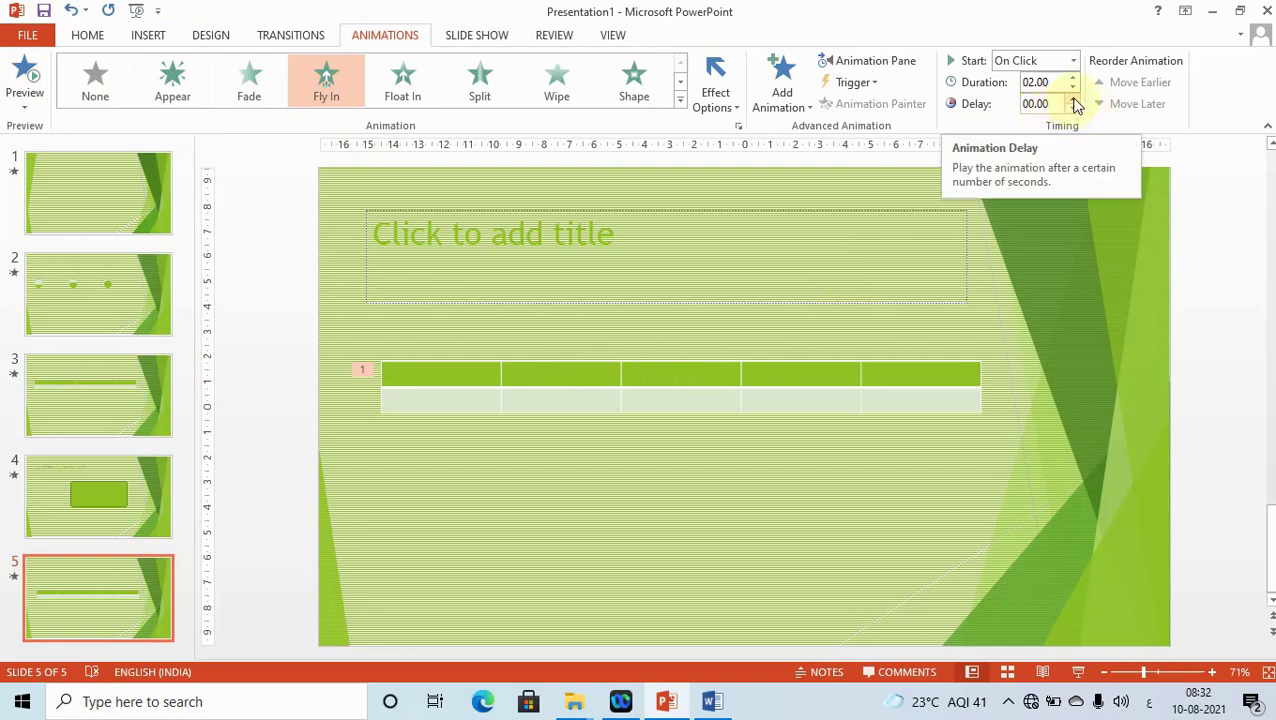
Step: Set the table's fly-in delay to 00.75 and preview the slide's animations
left_click(1073, 100)
left_click(1073, 100)
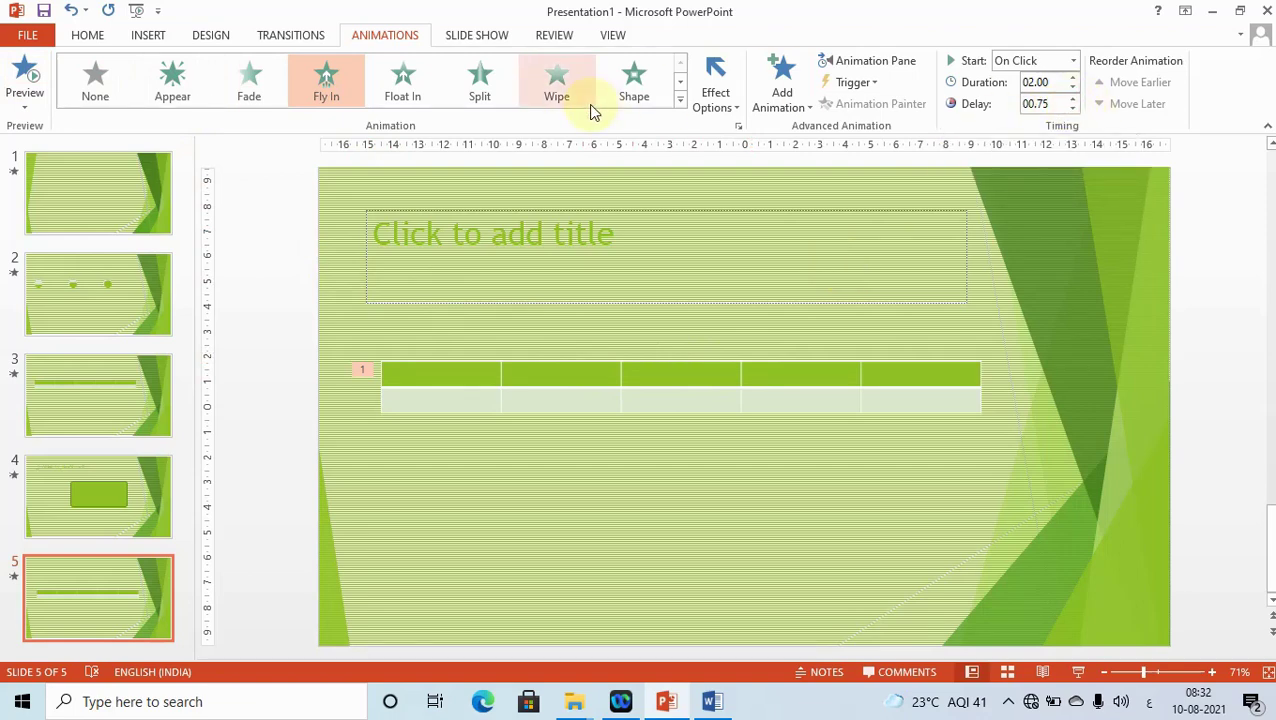
left_click(14, 92)
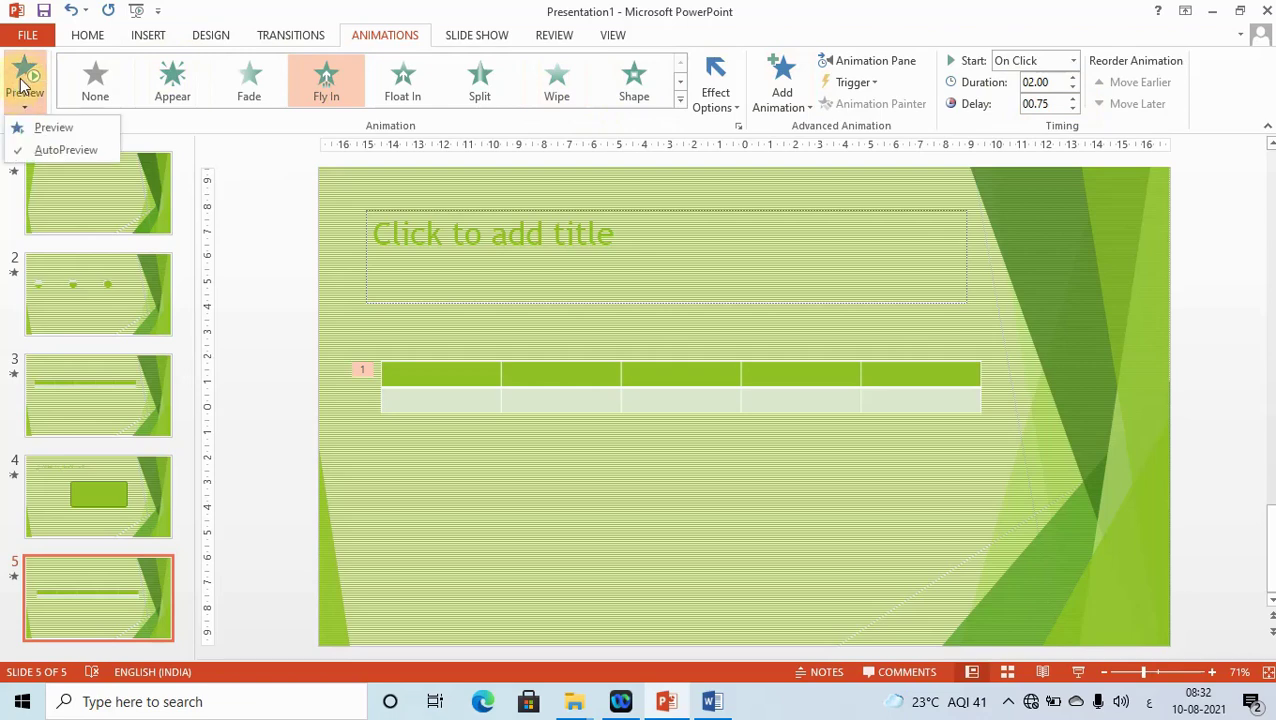
left_click(20, 80)
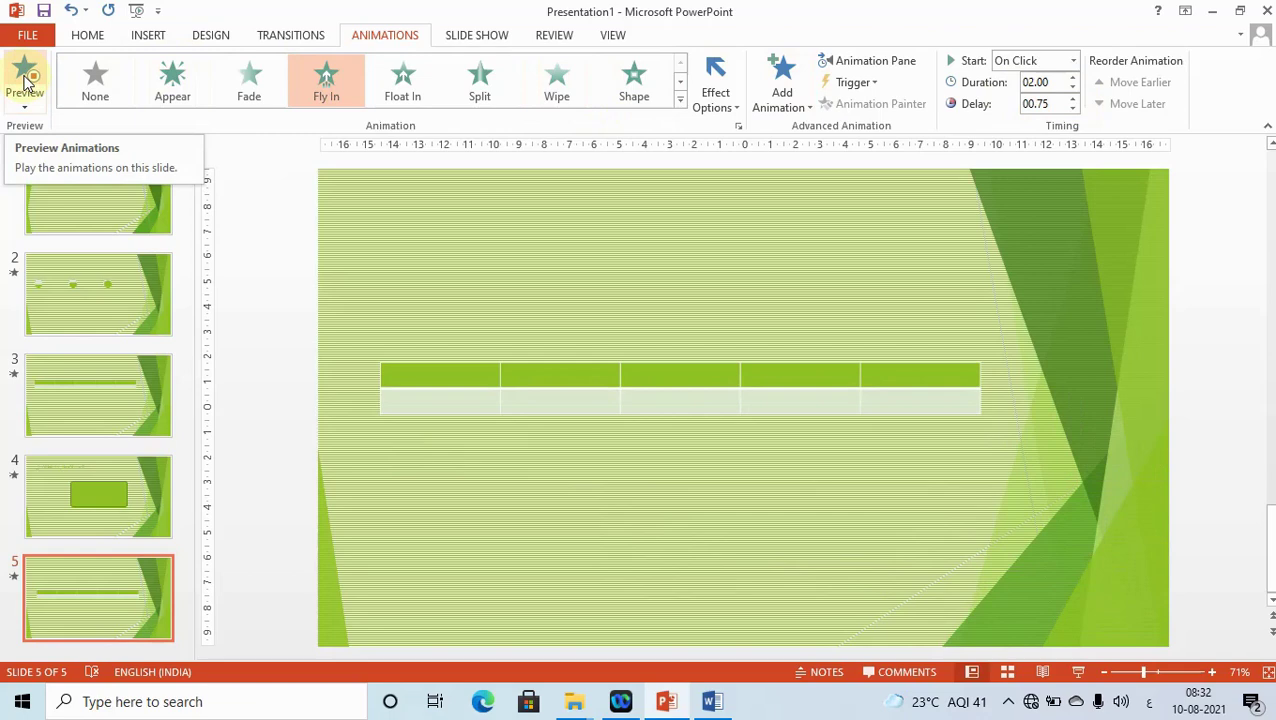
Step: Move the table slightly up and to the right
left_click(1066, 294)
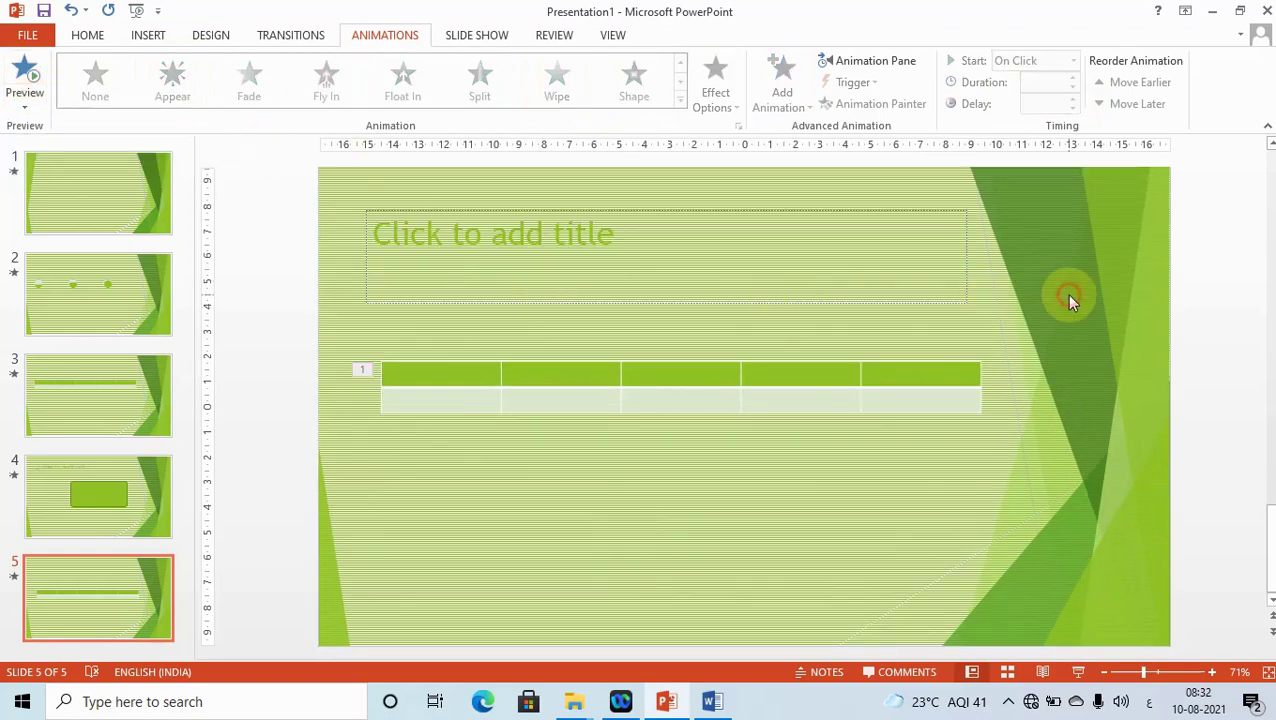
left_click(911, 370)
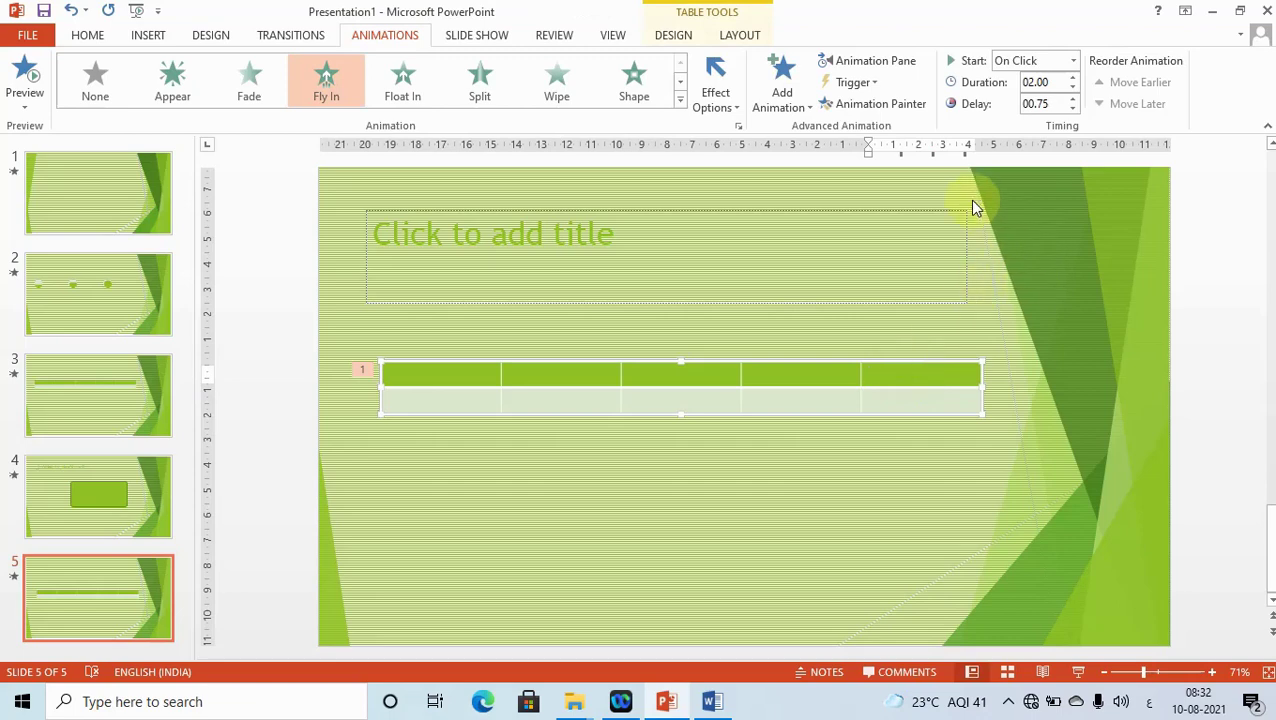
left_click_drag(906, 363, 936, 326)
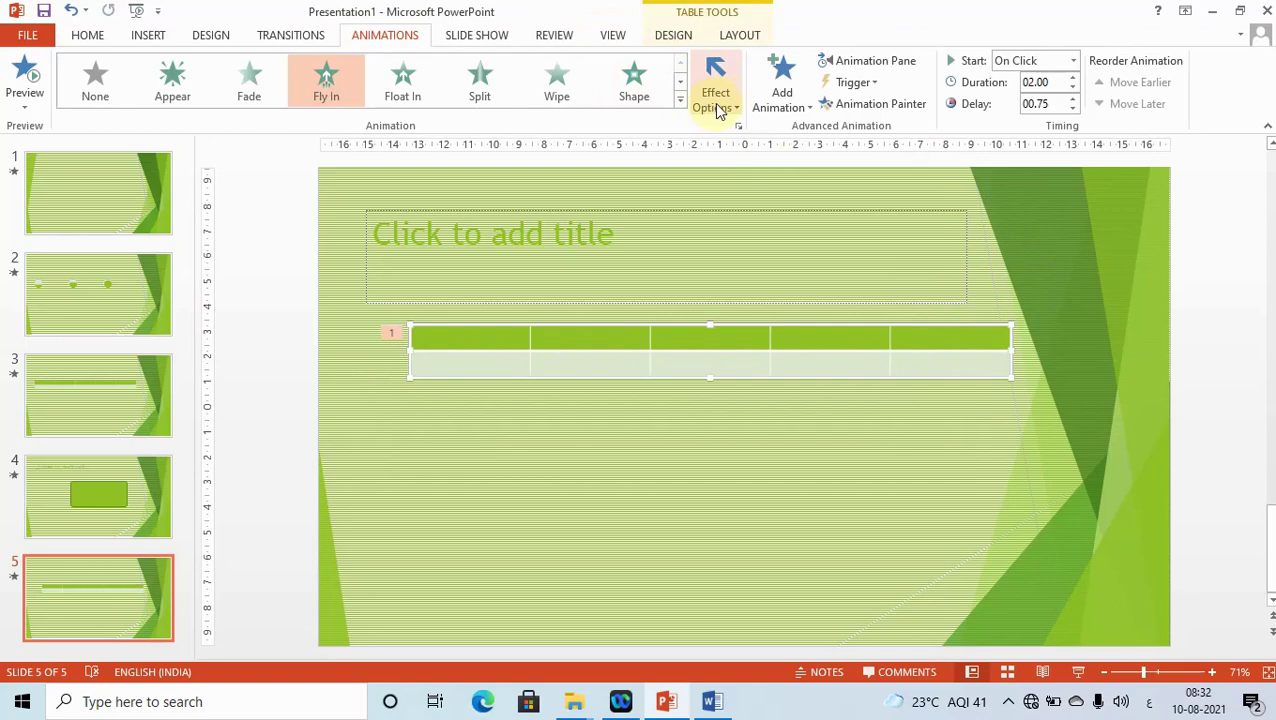
Step: Add a Spin emphasis and an Arcs motion path to the table
left_click(795, 108)
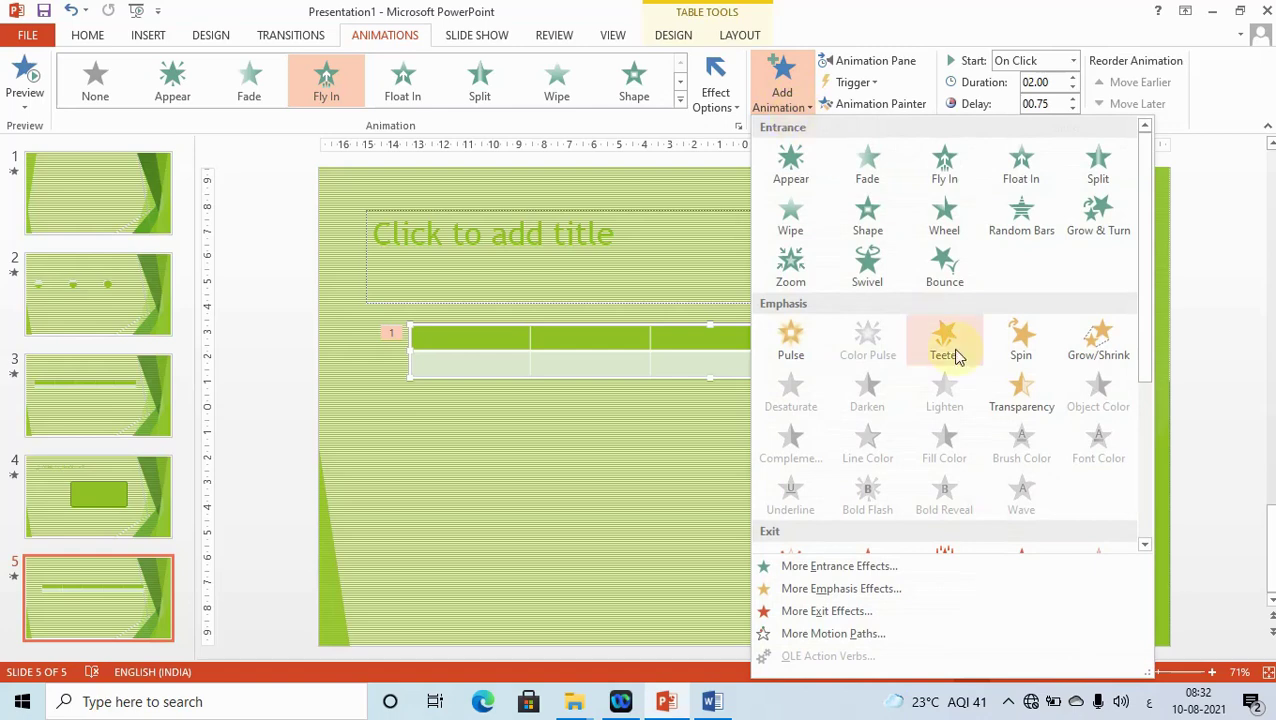
left_click(1022, 342)
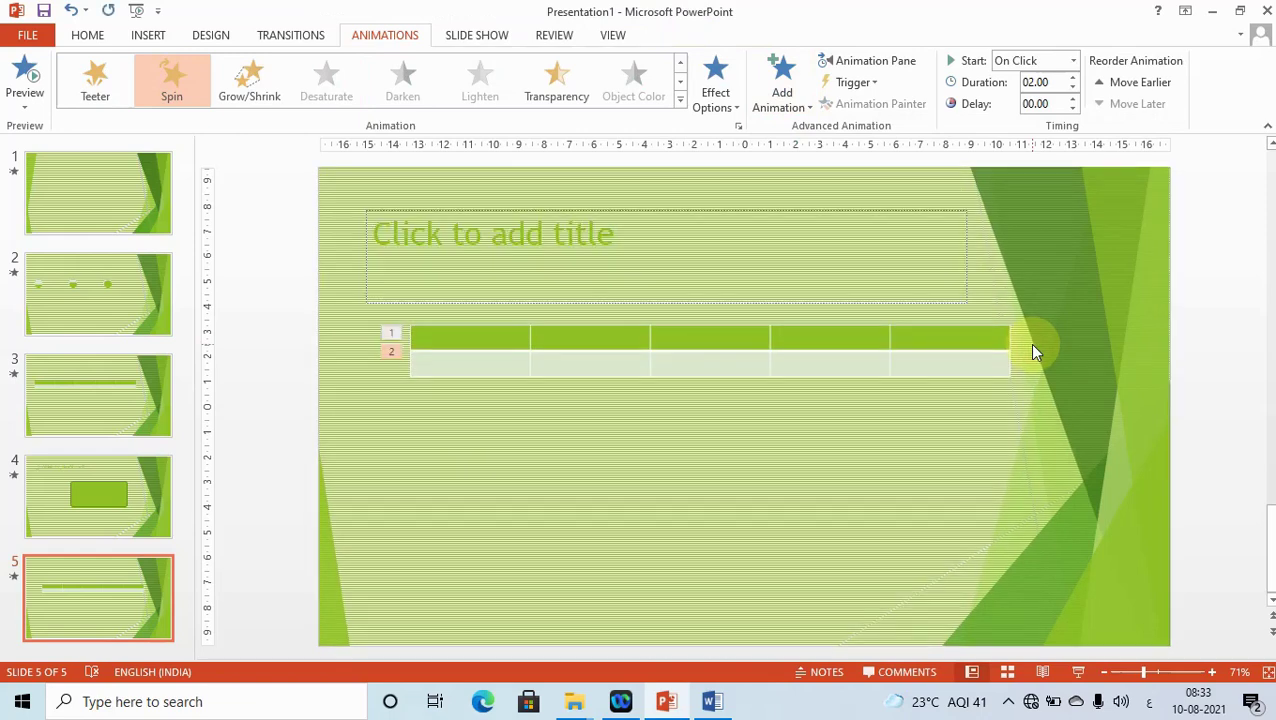
left_click(807, 113)
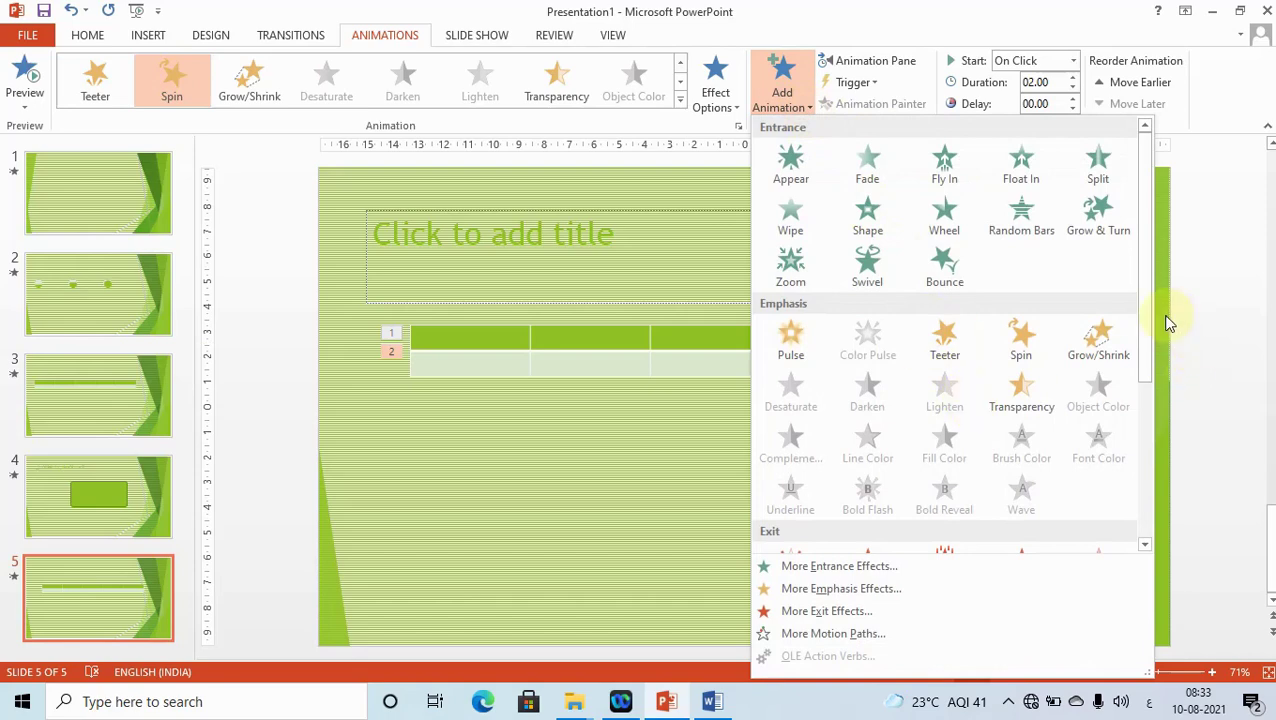
left_click_drag(1148, 324, 1172, 461)
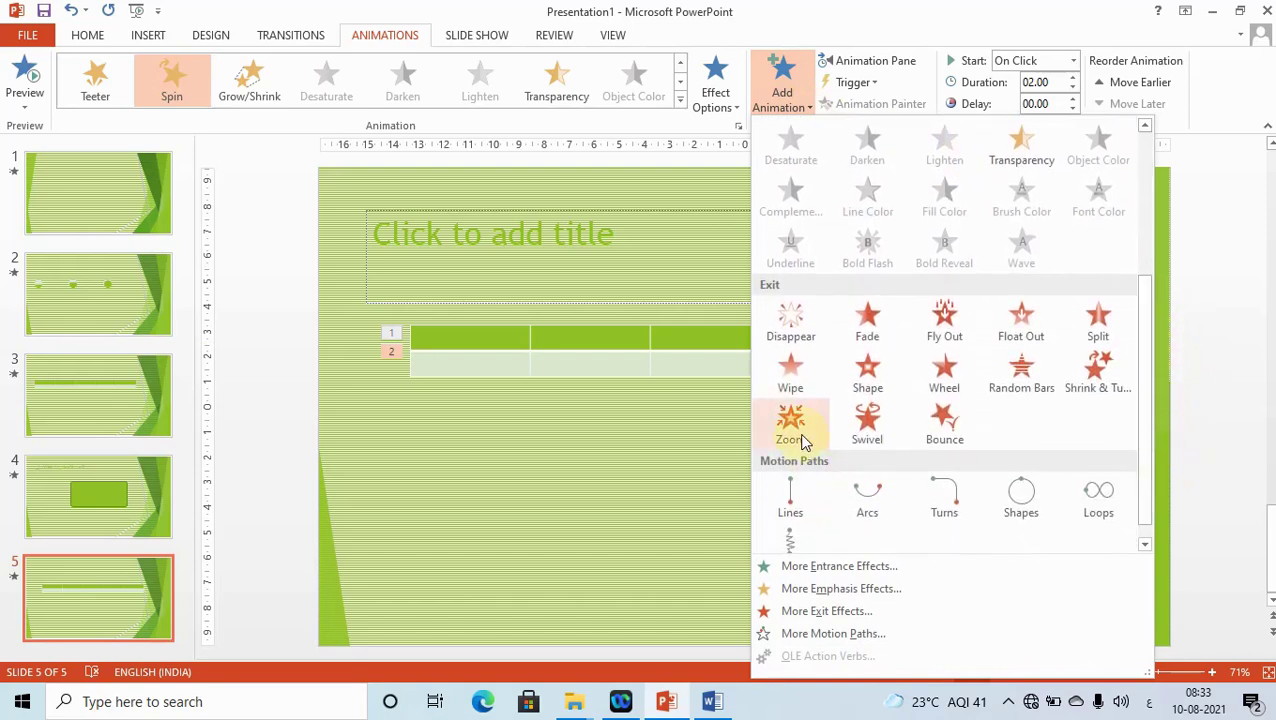
left_click(870, 505)
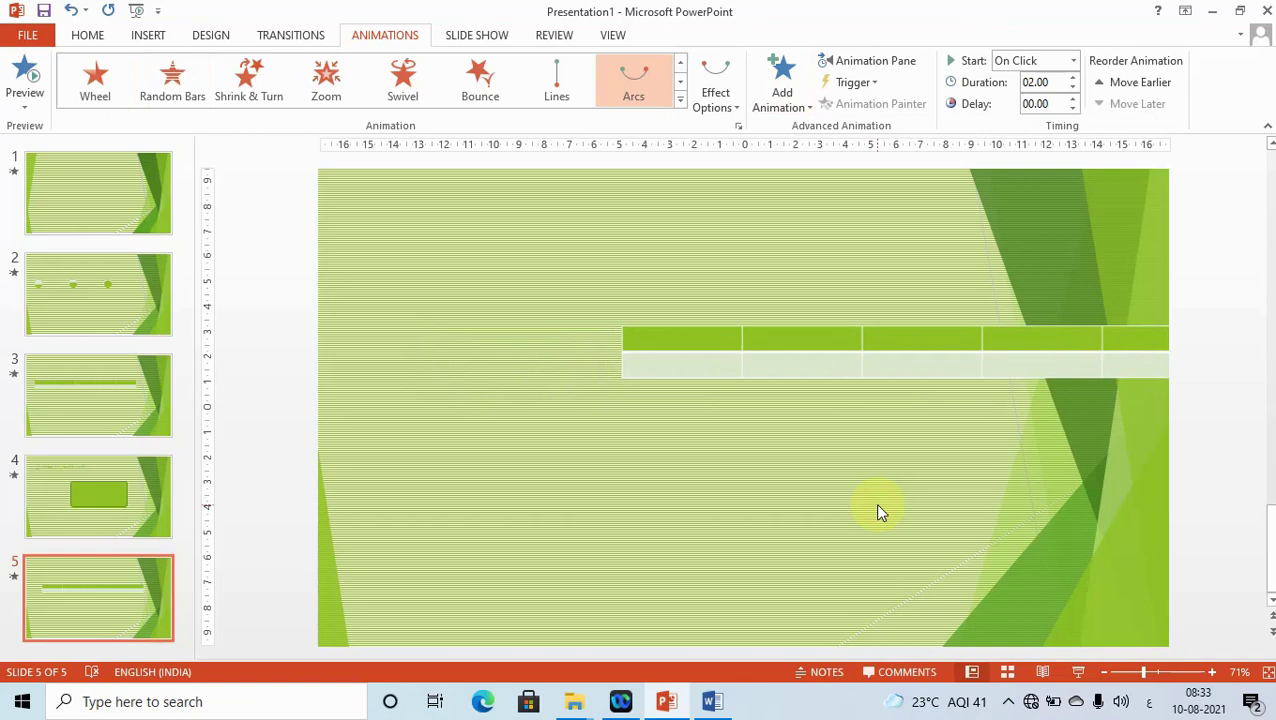
Step: Add a Split exit effect to the table
left_click(803, 112)
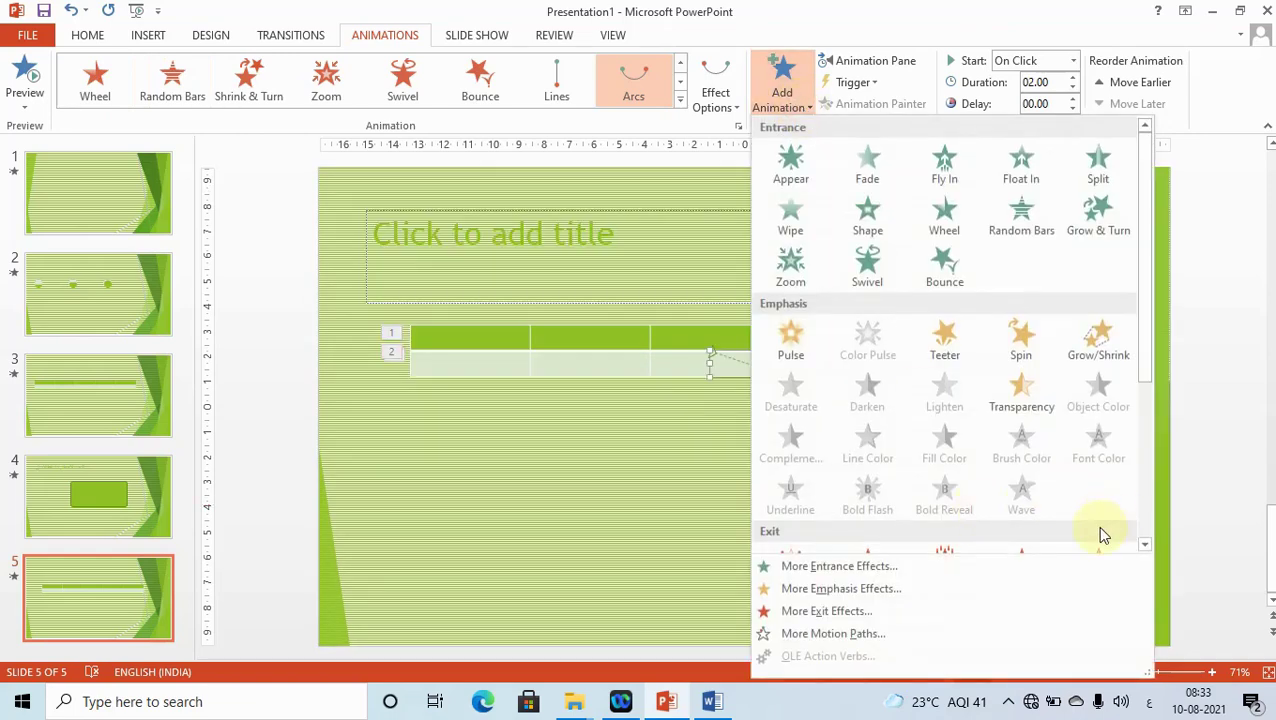
left_click_drag(1142, 359, 1168, 468)
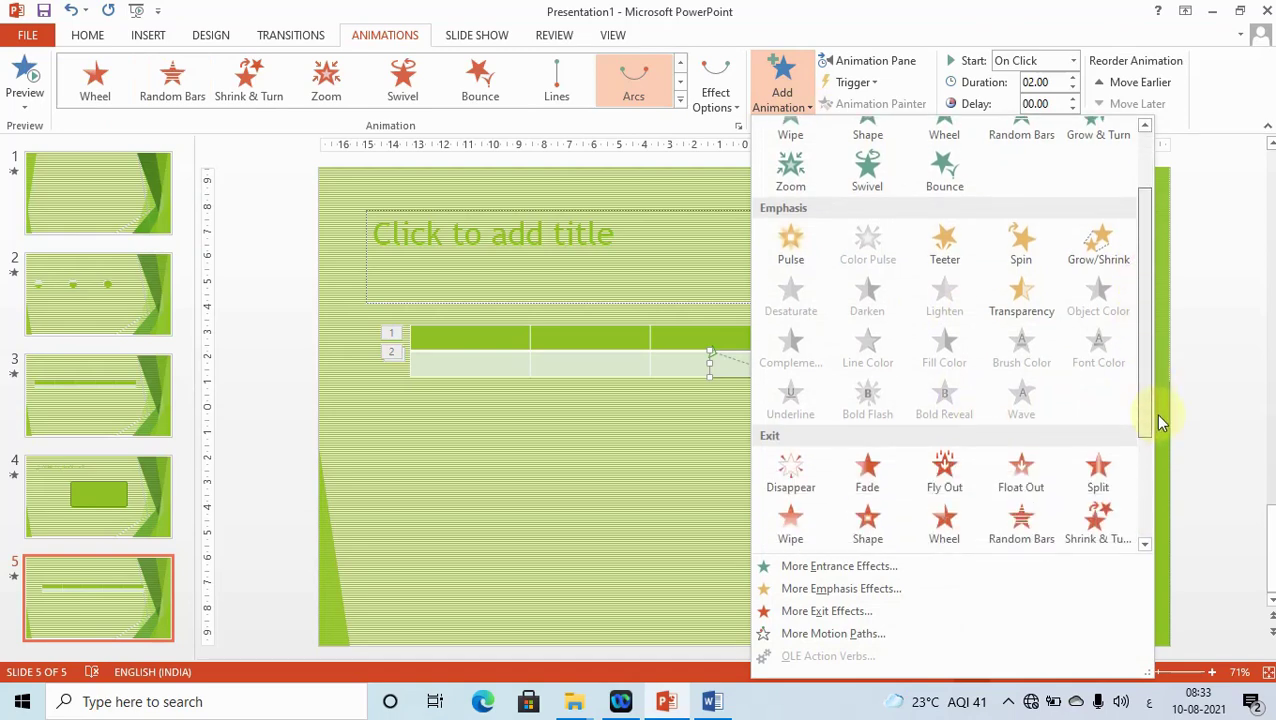
left_click(1103, 398)
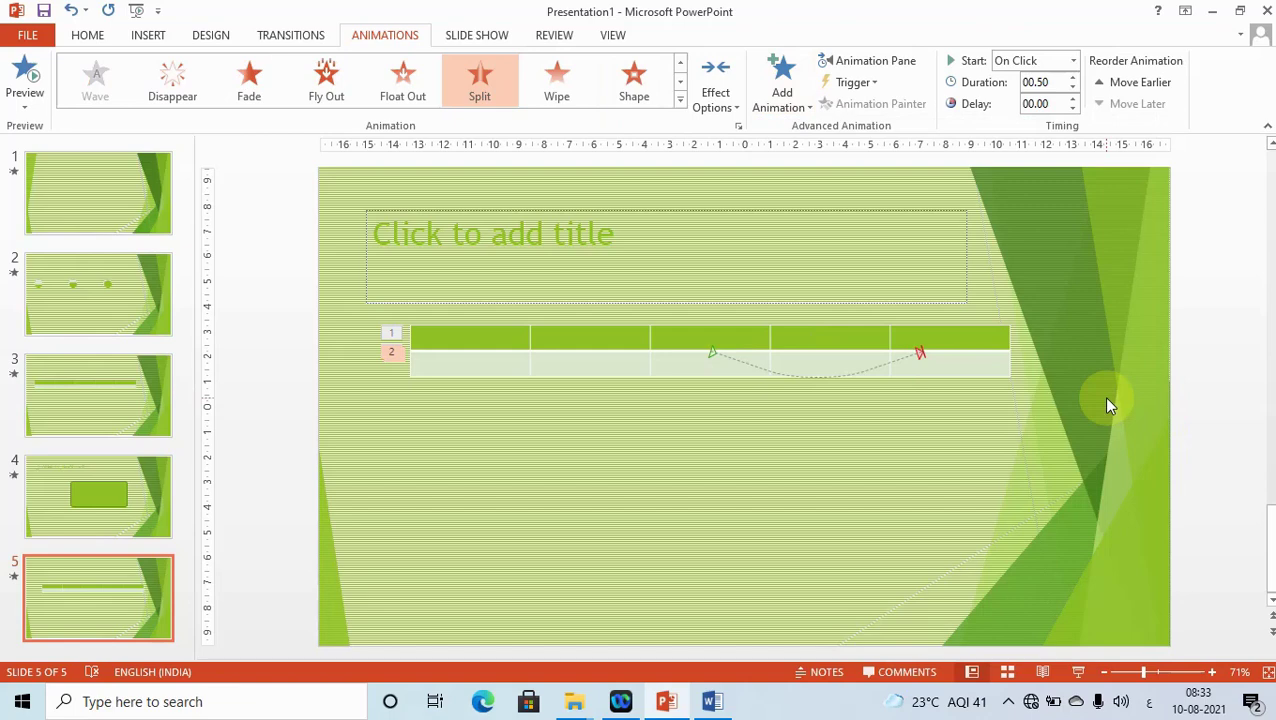
left_click(911, 61)
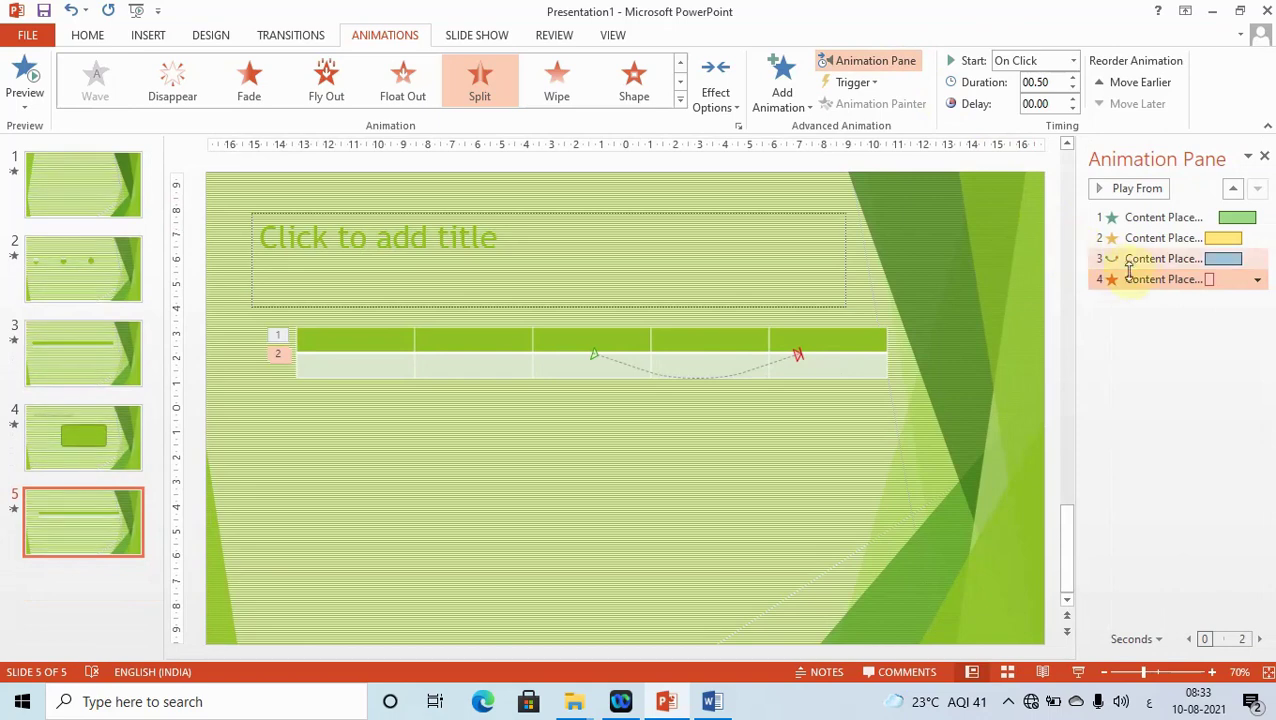
Step: Check the table's four animations in the pane and open the Arc Down effect settings
left_click(1150, 220)
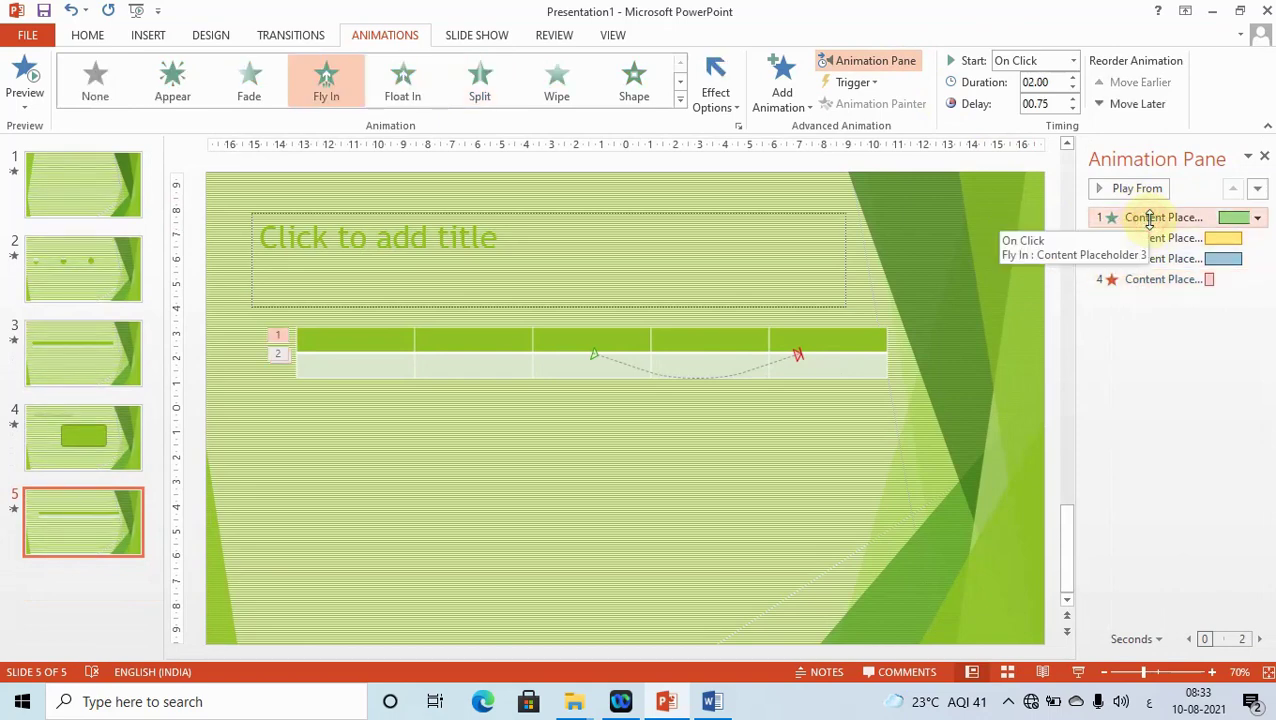
left_click(1166, 240)
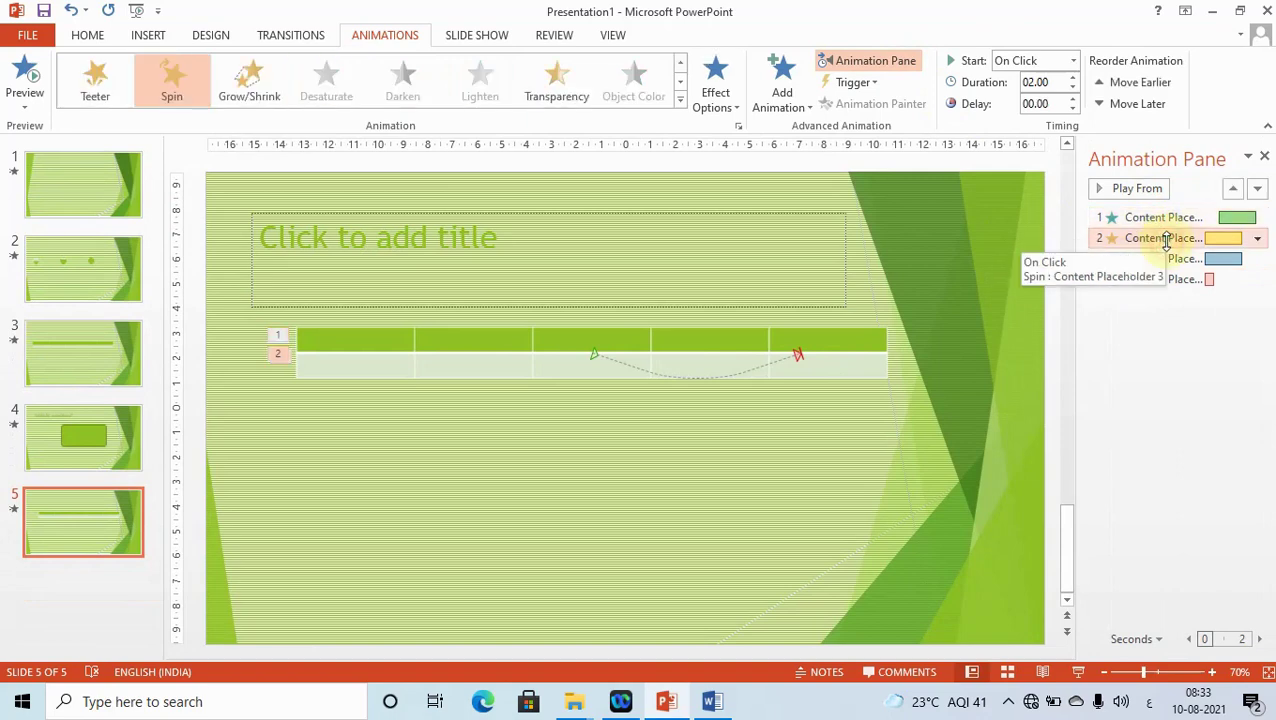
left_click(1175, 260)
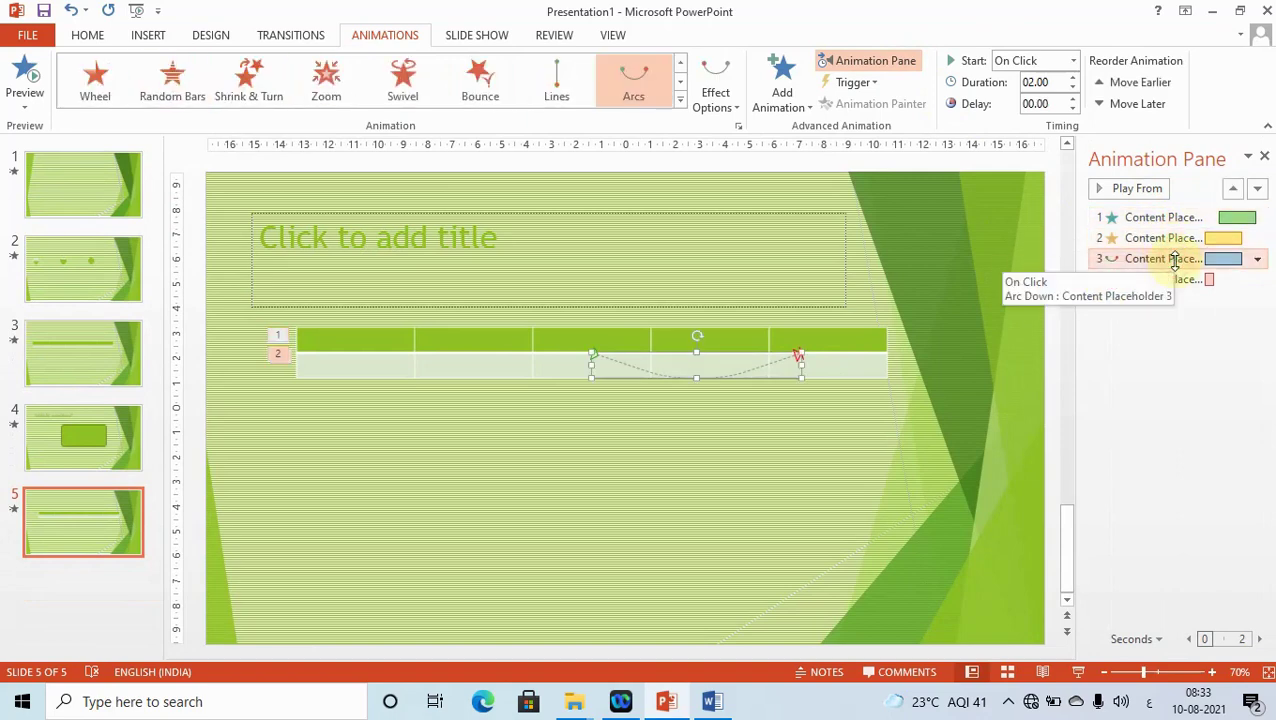
left_click(1180, 280)
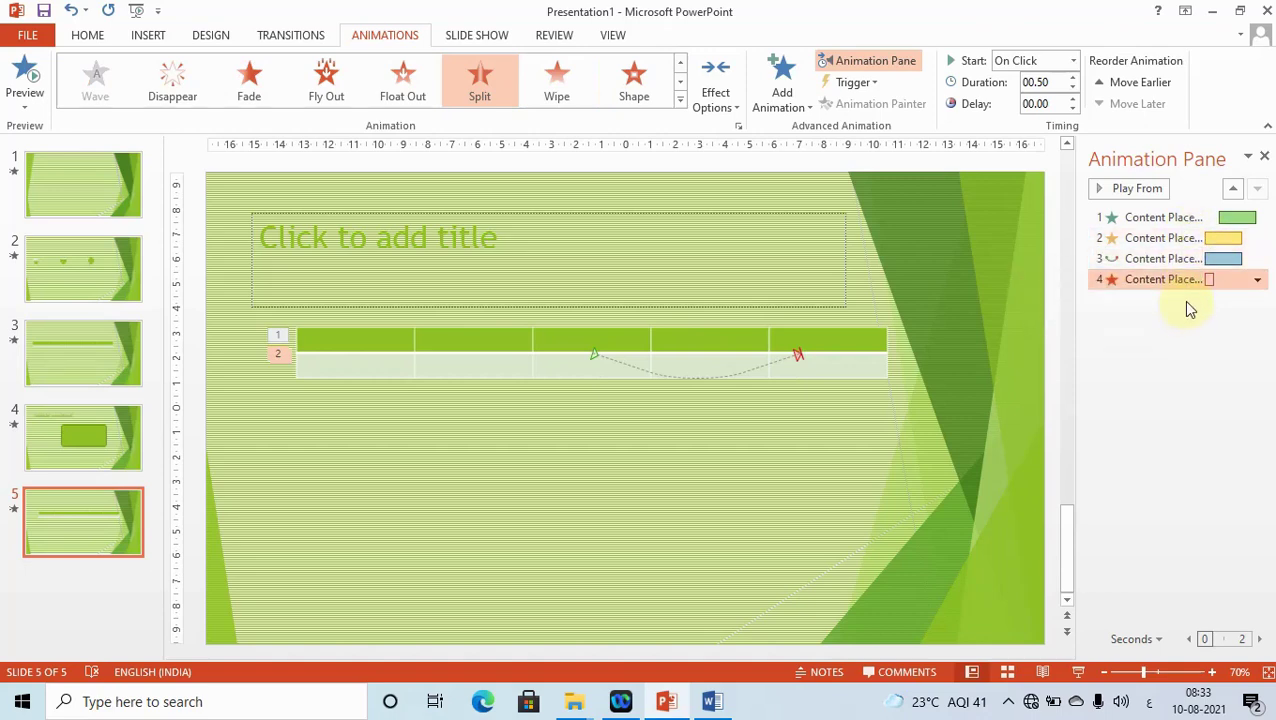
right_click(1184, 280)
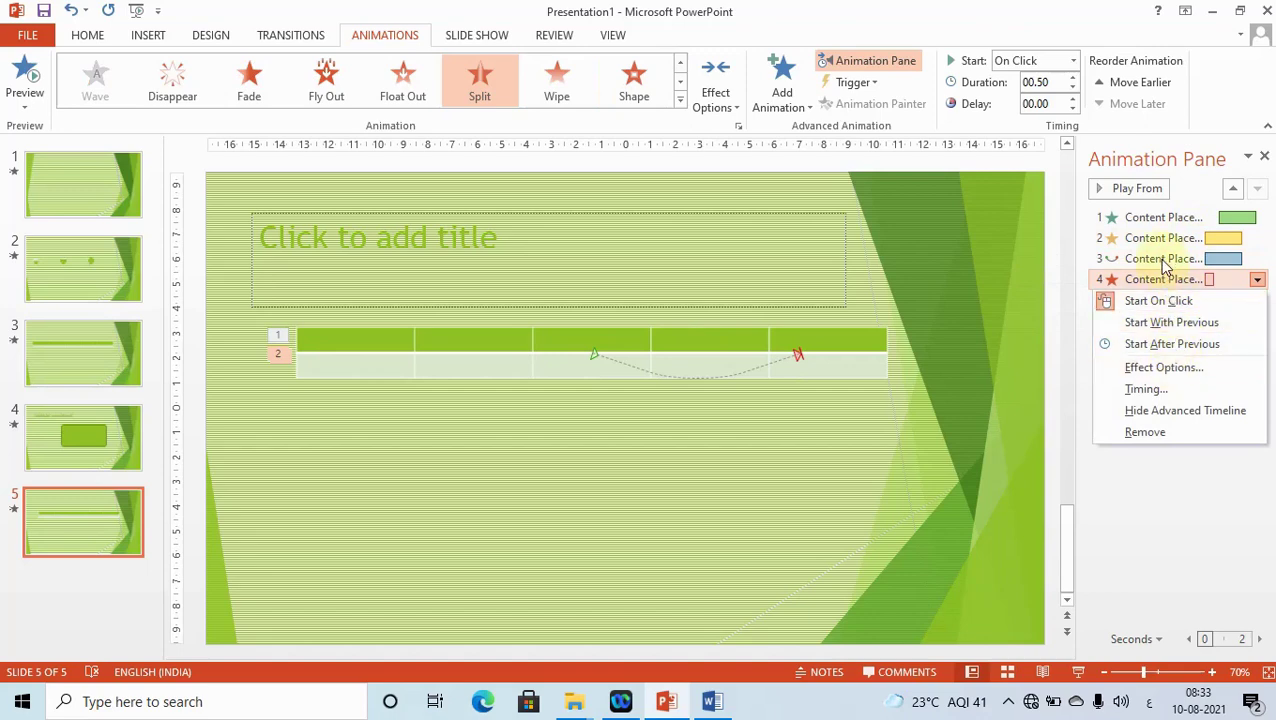
left_click(1163, 260)
right_click(1163, 260)
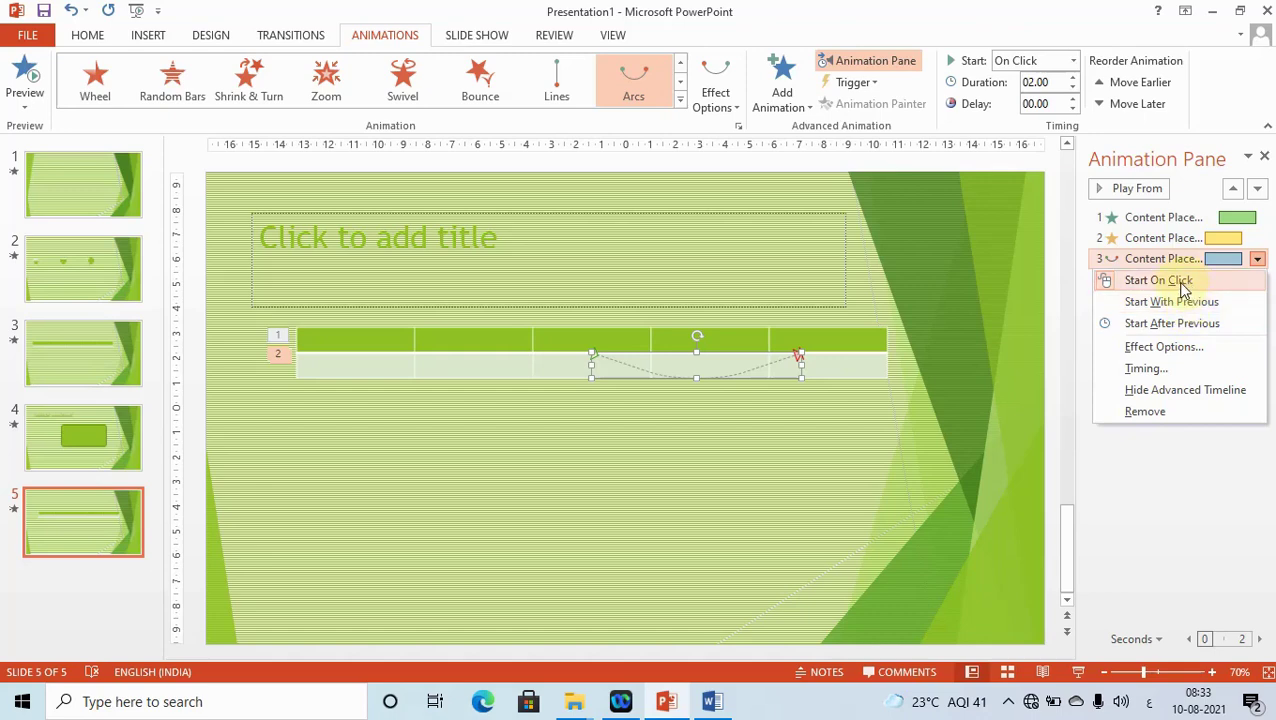
left_click(1184, 348)
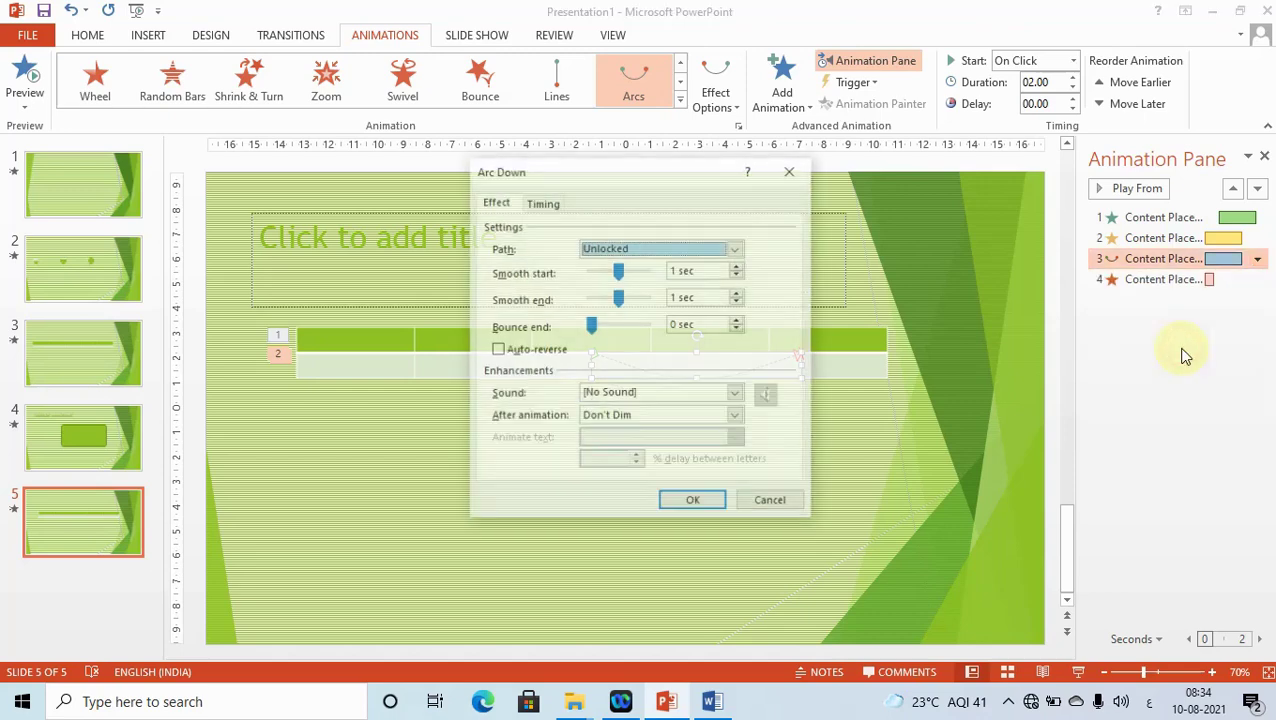
Step: Give Arc Down an Applause sound, keep Don't Dim, and set smooth end to 0 sec
left_click(617, 273)
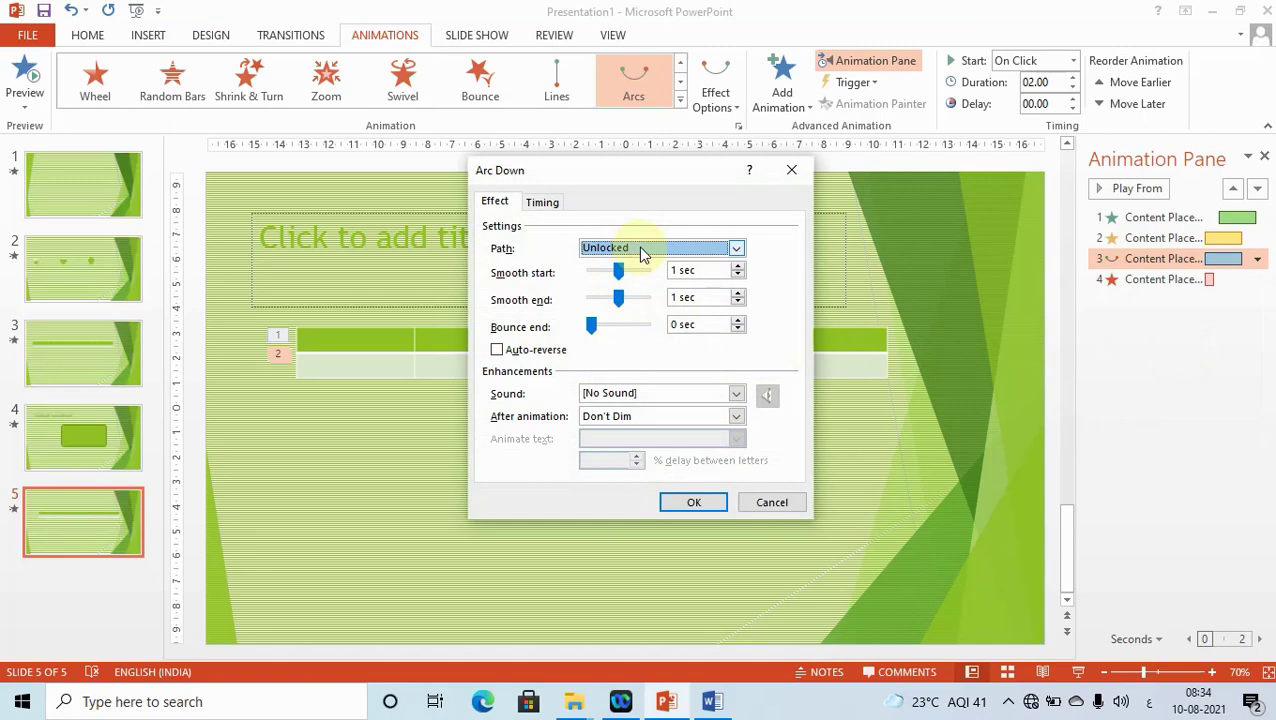
left_click(613, 398)
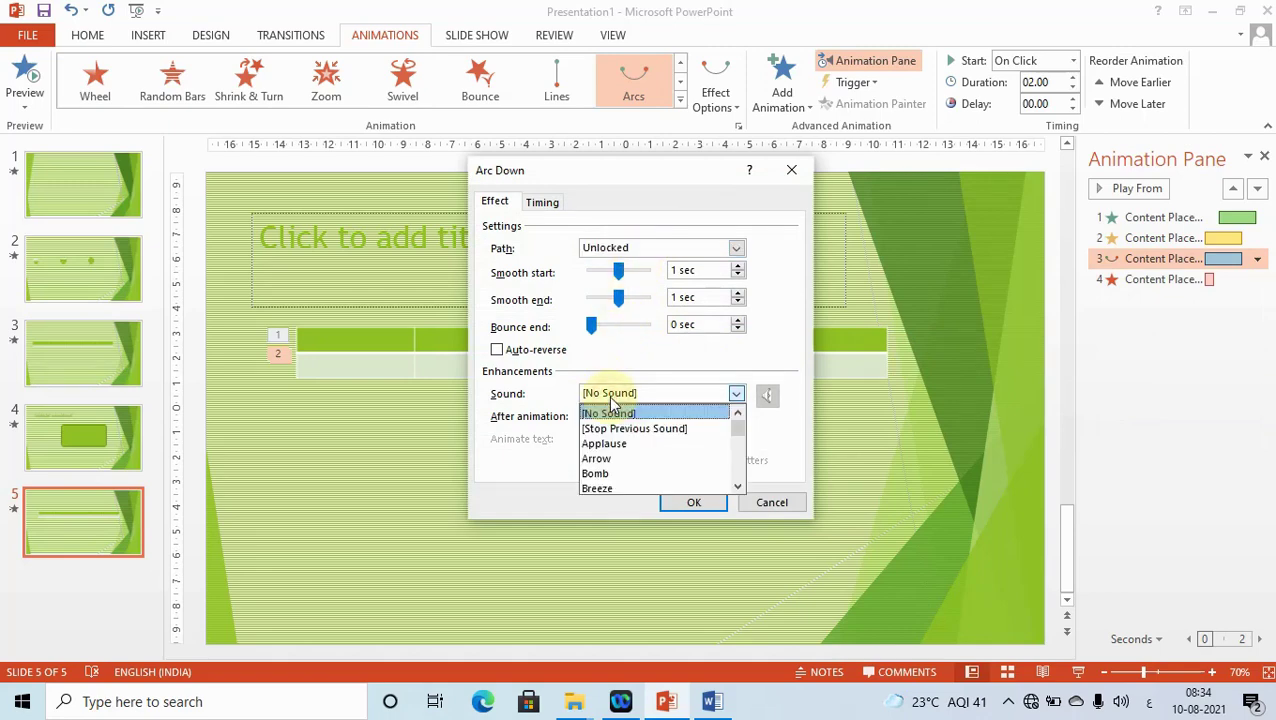
left_click(614, 445)
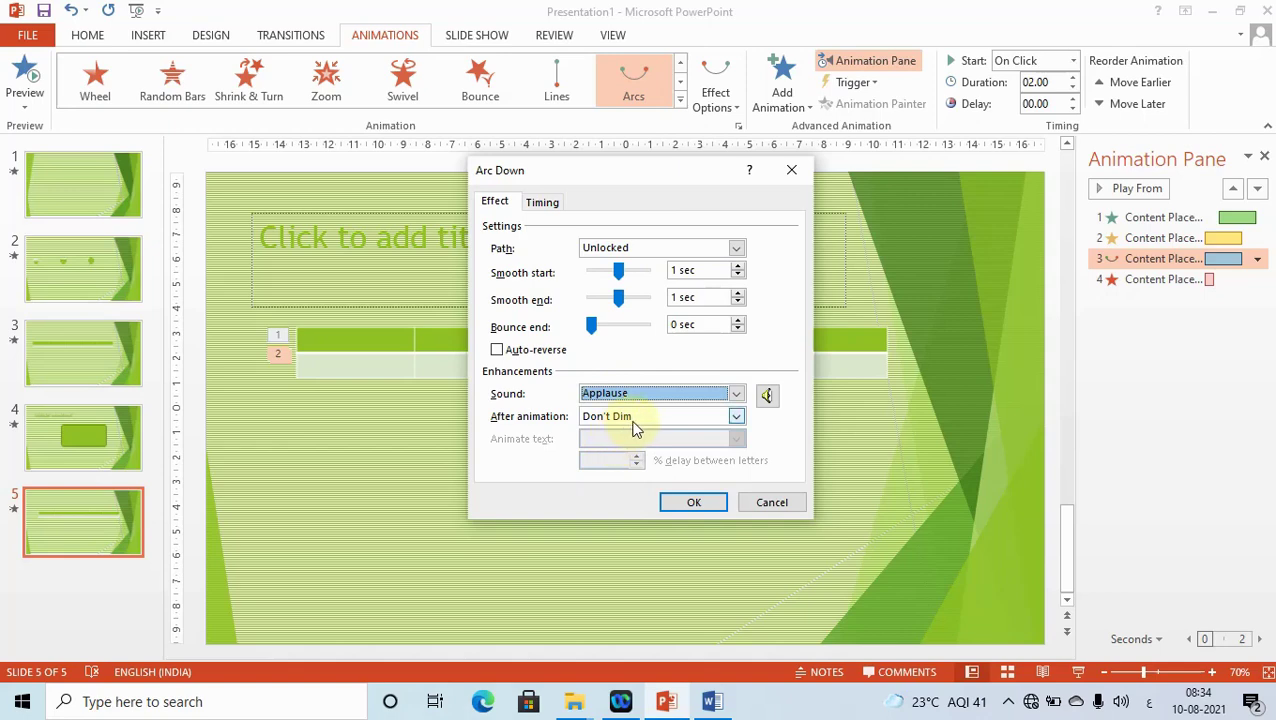
left_click(636, 418)
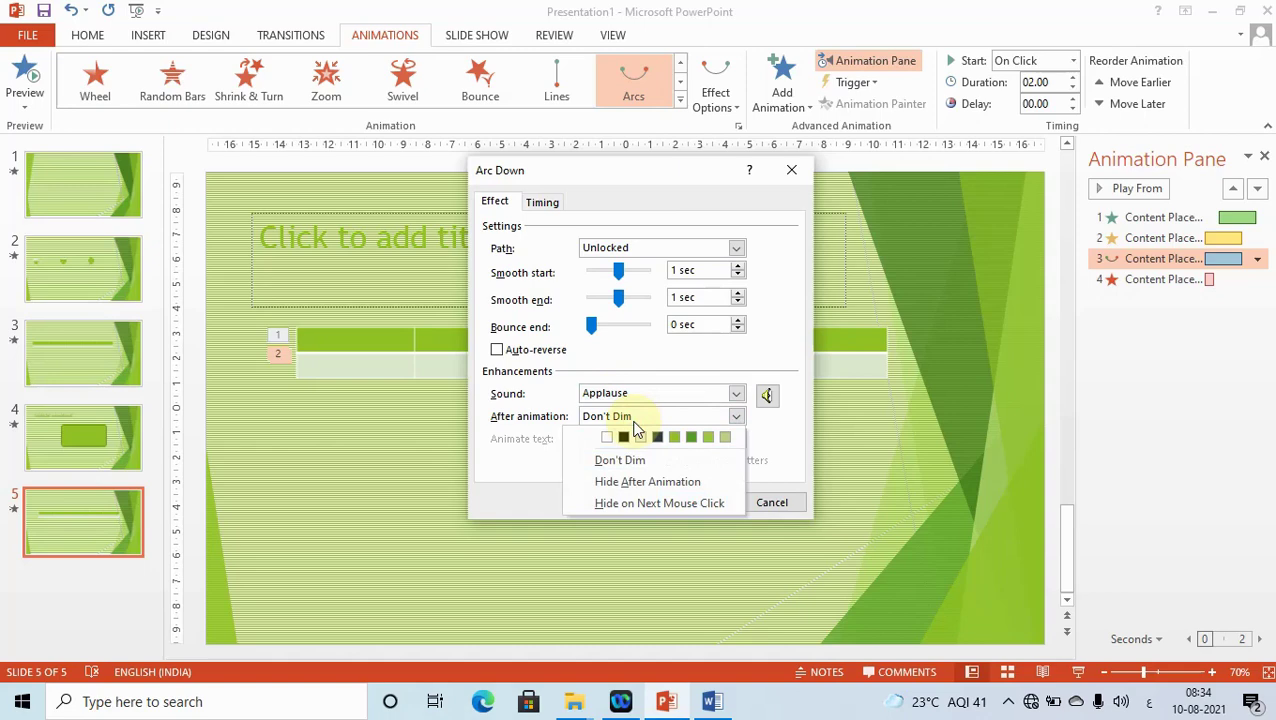
left_click(634, 420)
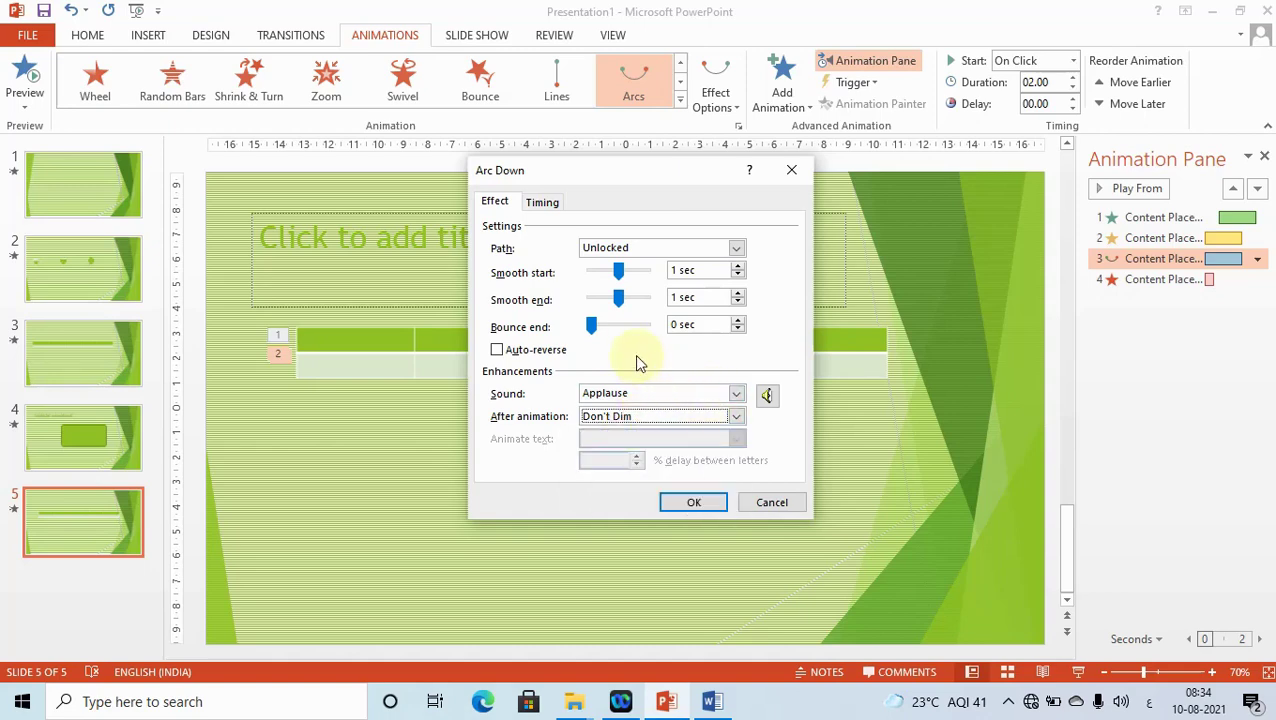
mouse_move(592, 326)
left_mouse_down()
mouse_move(616, 334)
mouse_move(592, 334)
left_mouse_up()
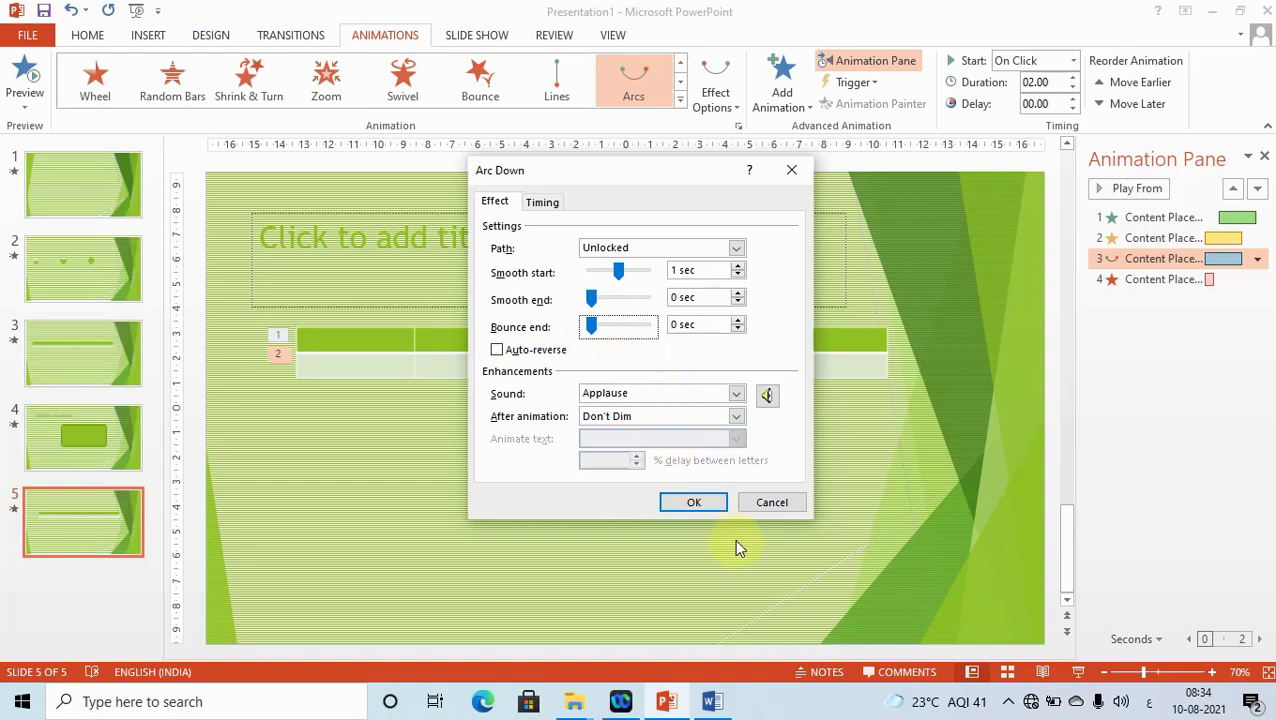
left_click(703, 506)
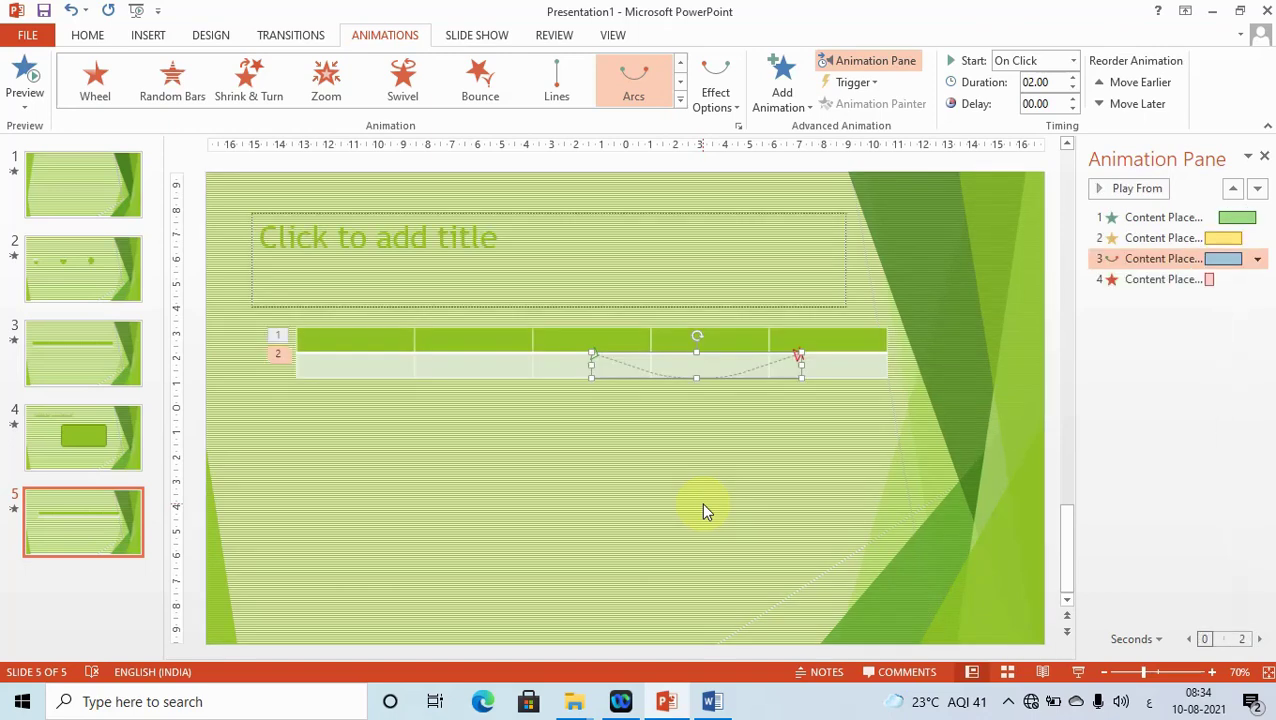
Step: Set the Arc Down trigger to On Click of Content Placeholder 3
left_click(875, 88)
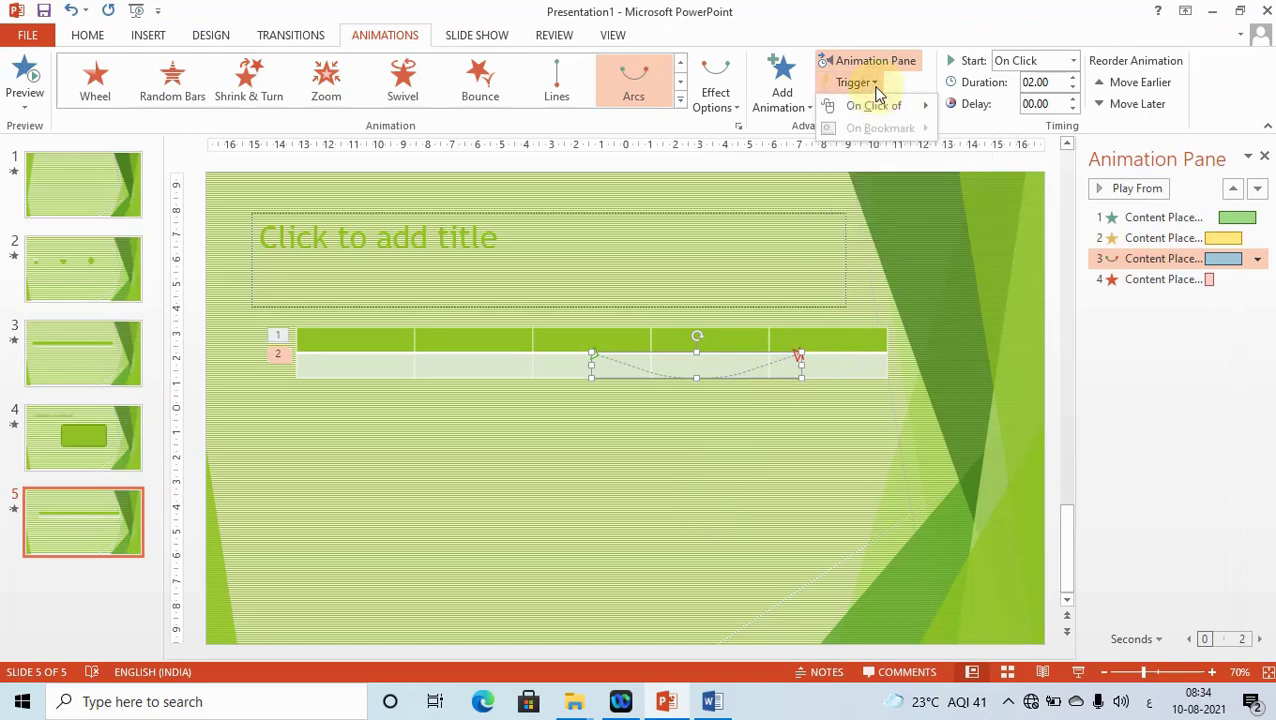
mouse_move(904, 105)
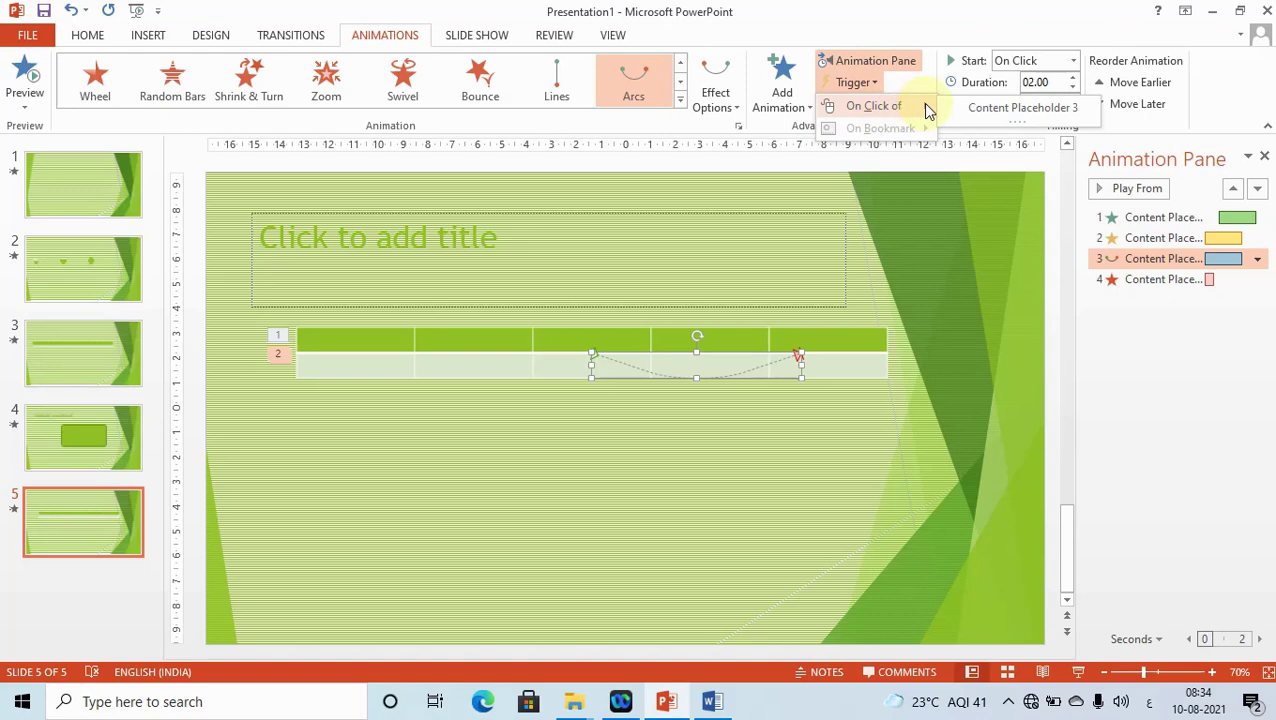
left_click(955, 108)
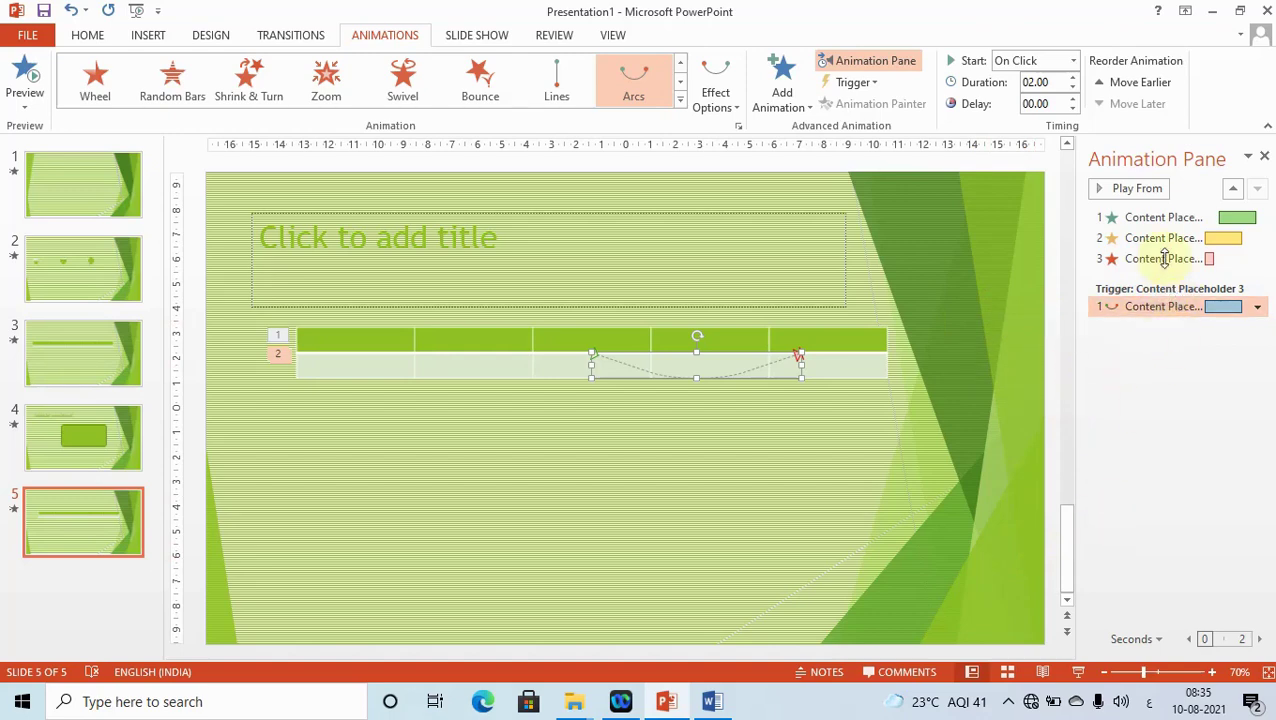
right_click(1167, 311)
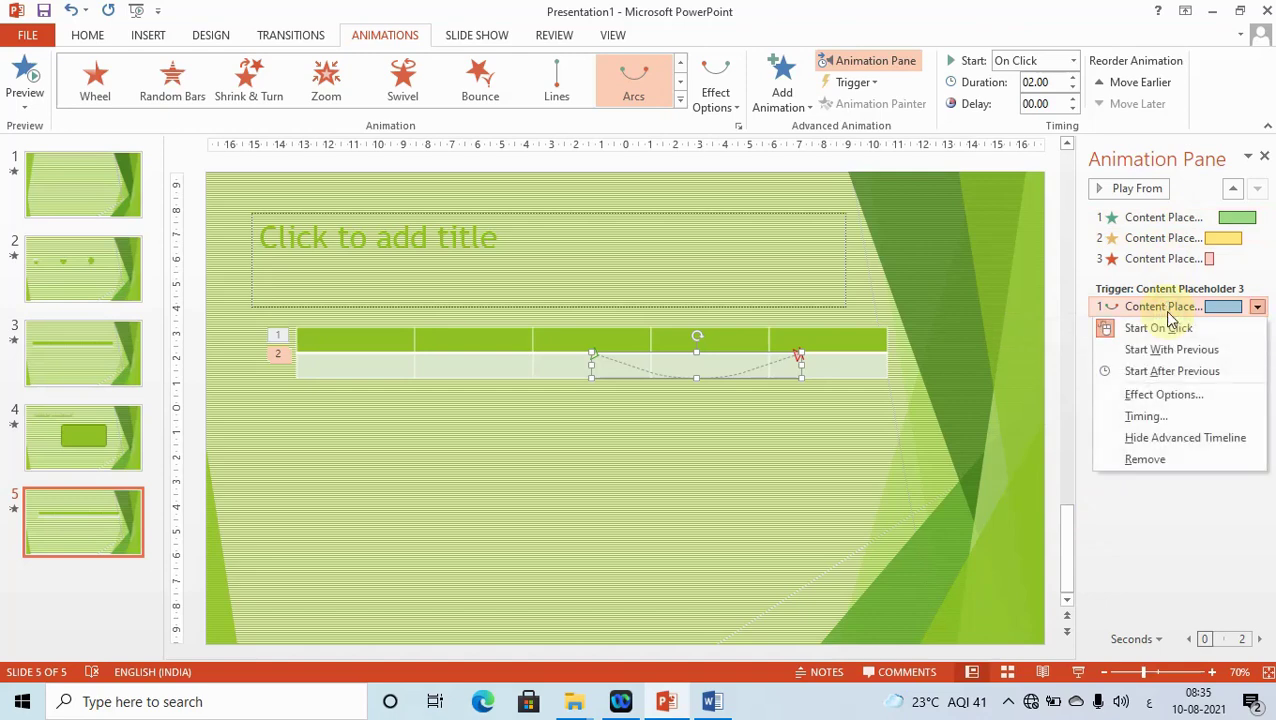
left_click(1160, 307)
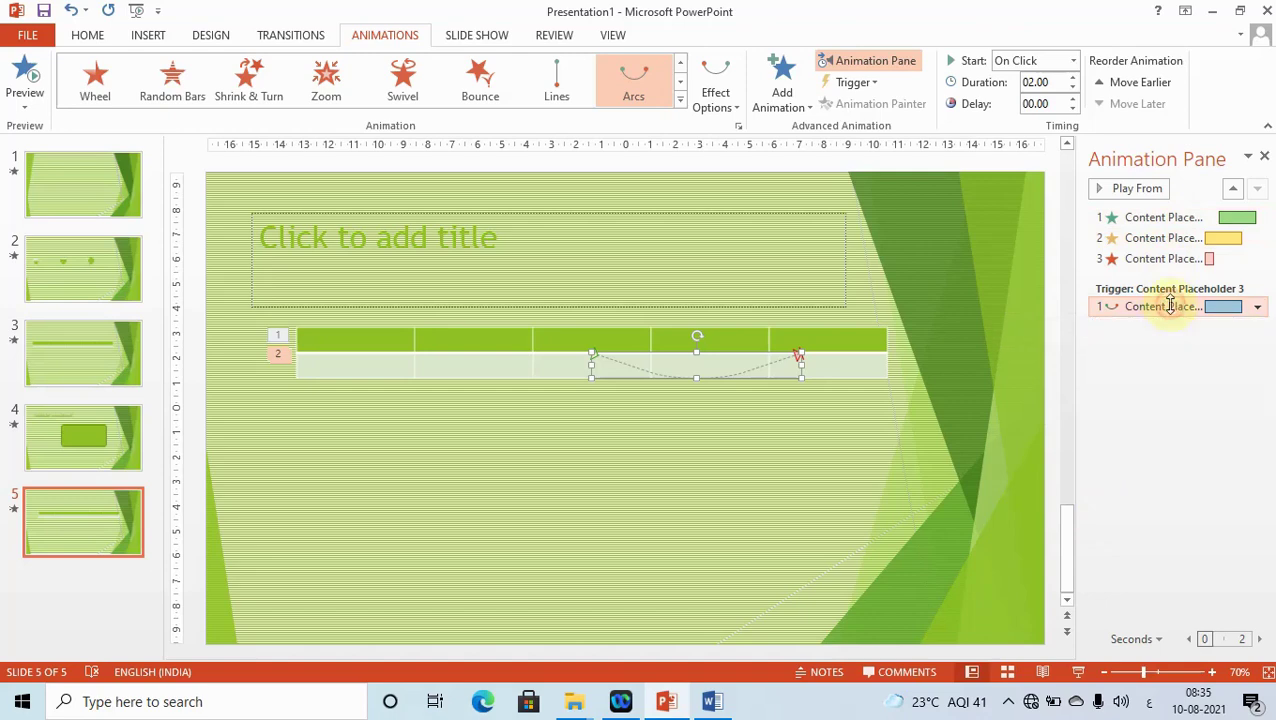
left_click(890, 268)
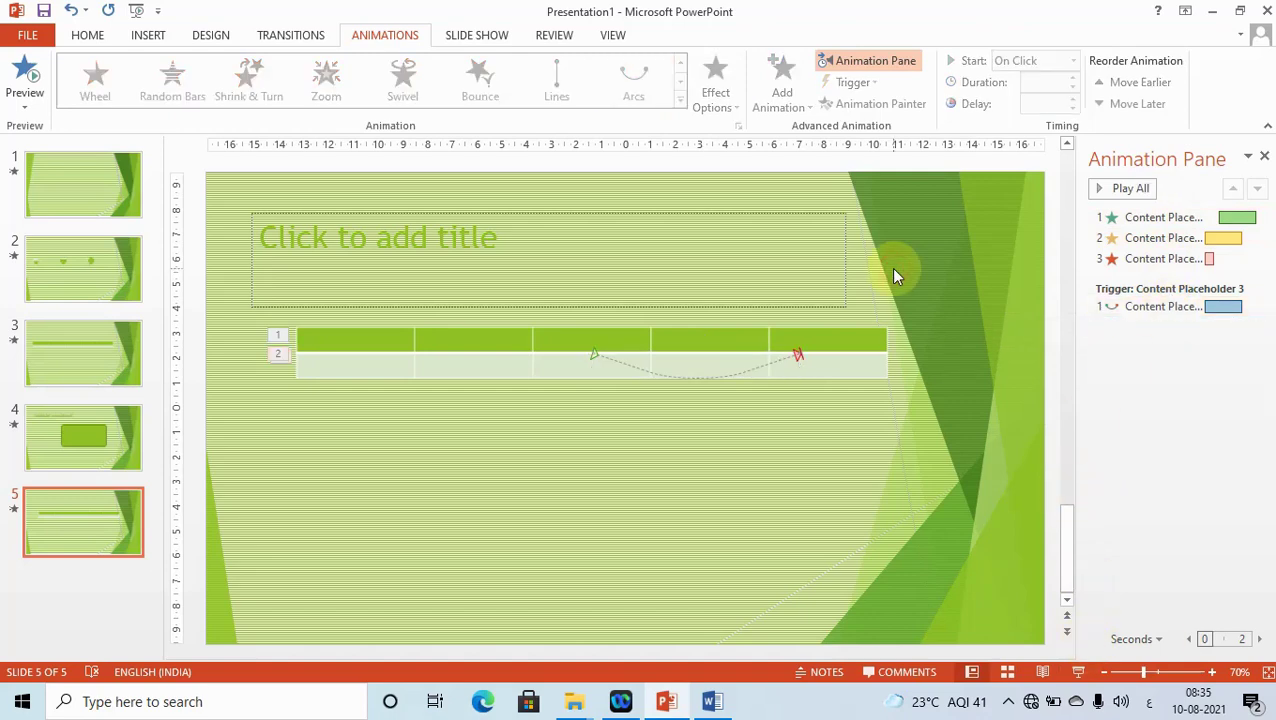
left_click(1078, 672)
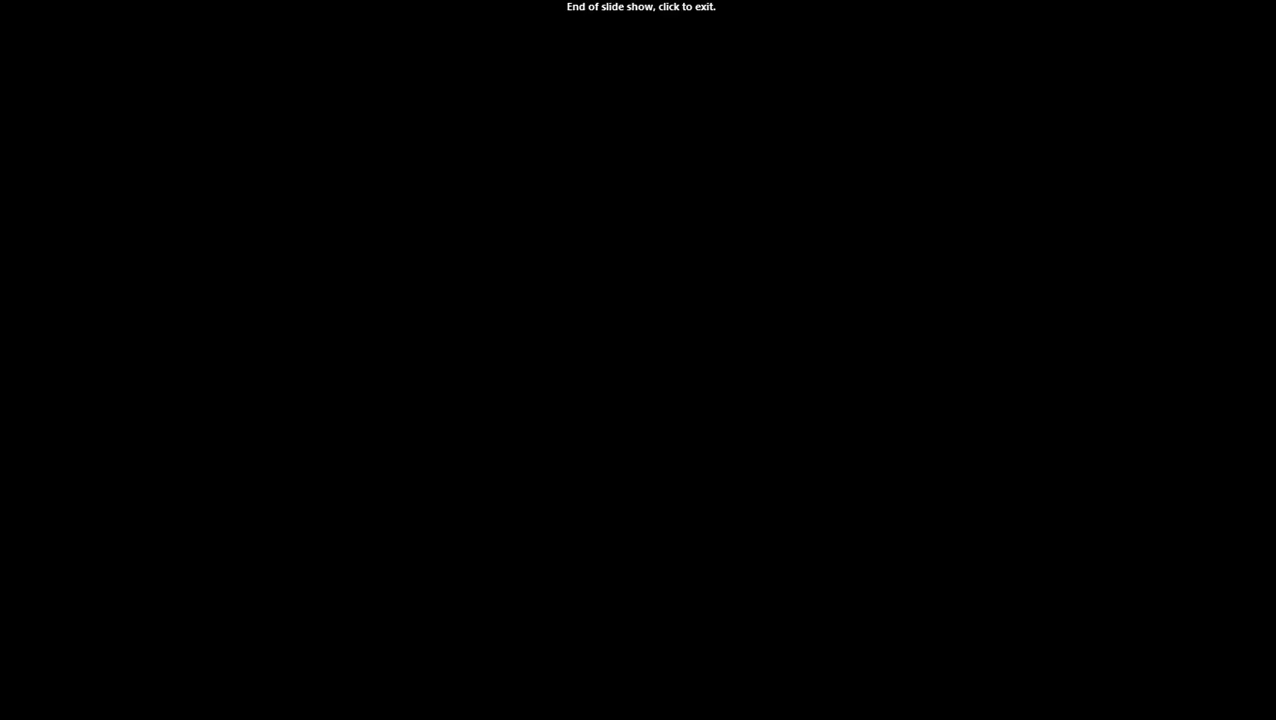
left_click(1072, 668)
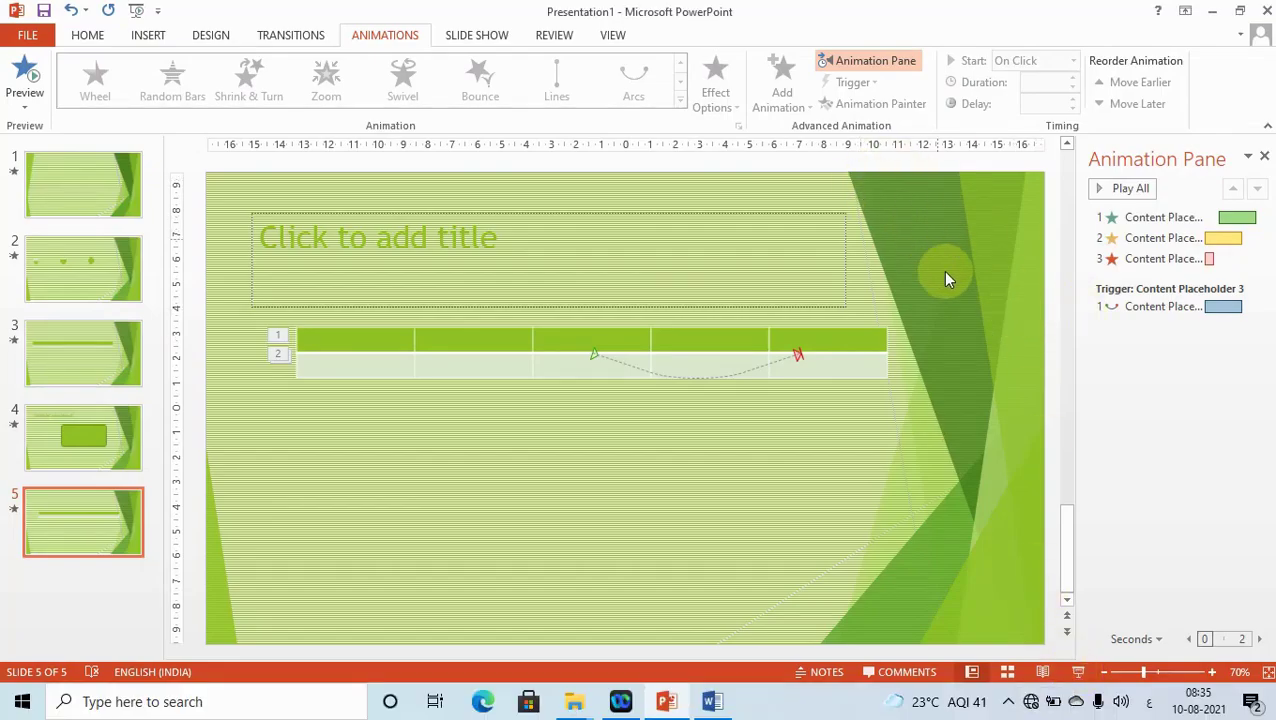
left_click(808, 362)
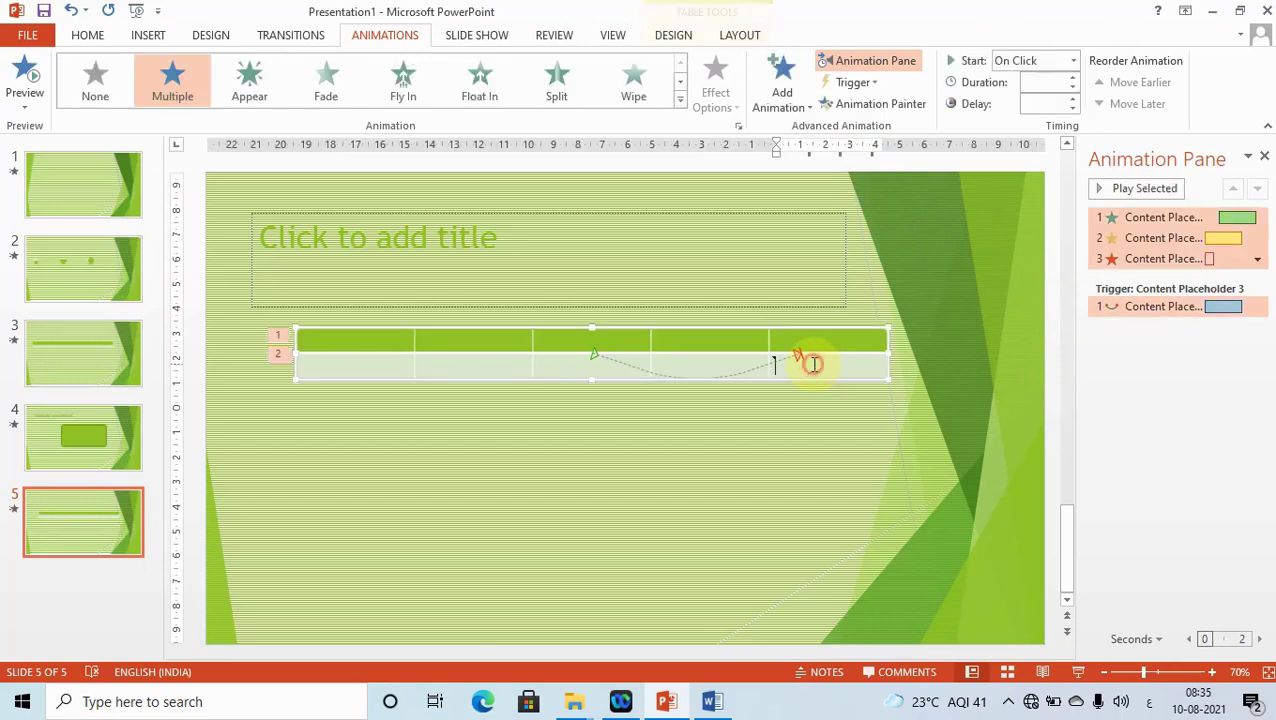
Step: Keep the table's animations starting On Click
left_click(1166, 260)
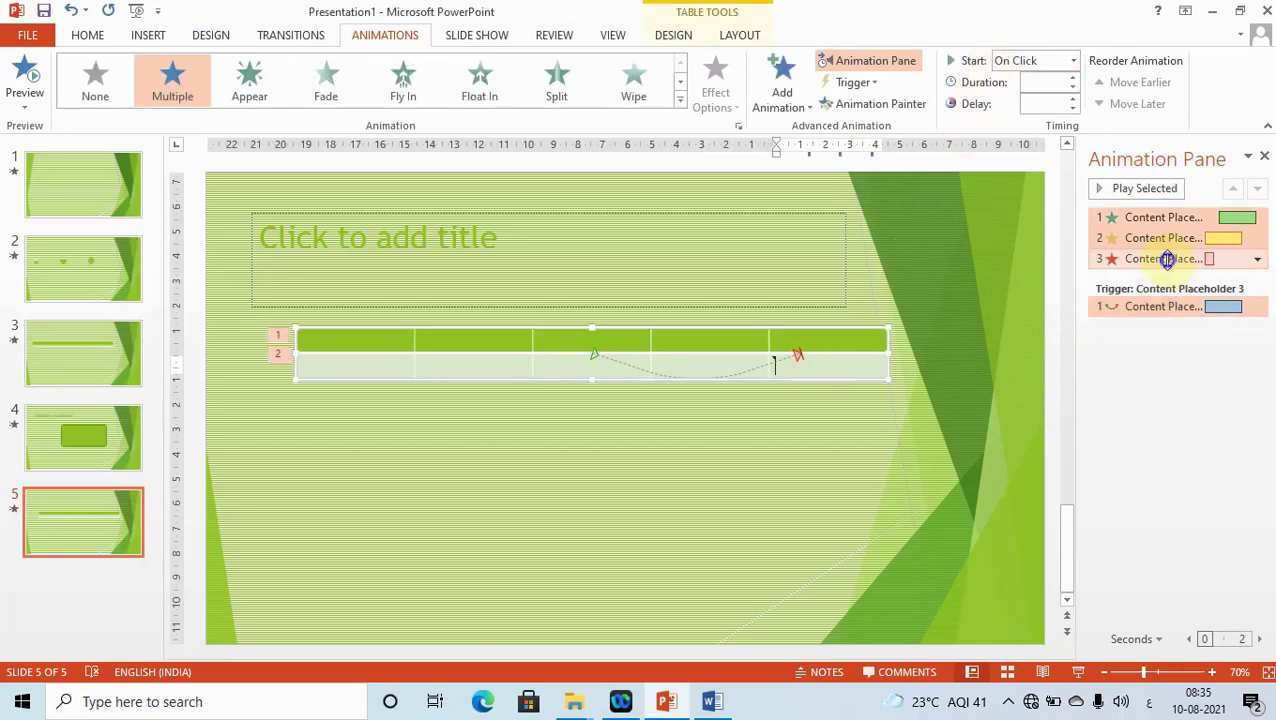
right_click(1166, 260)
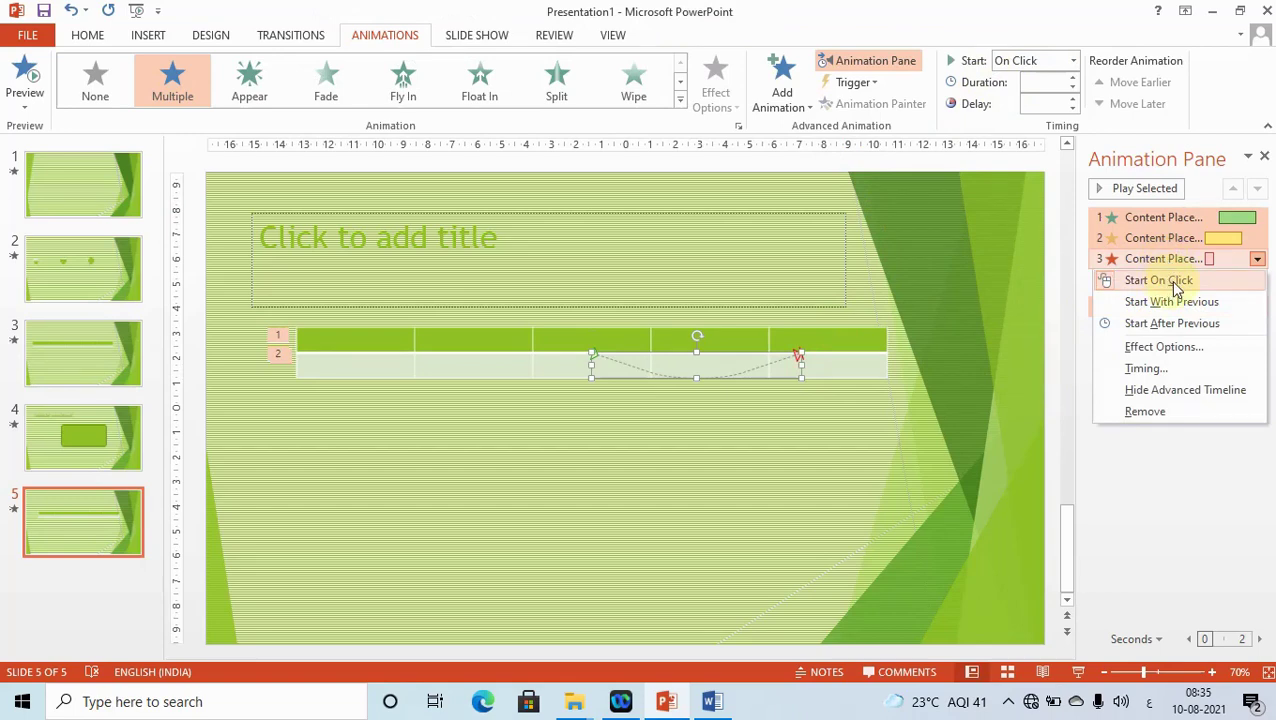
left_click(1020, 62)
left_click(1026, 64)
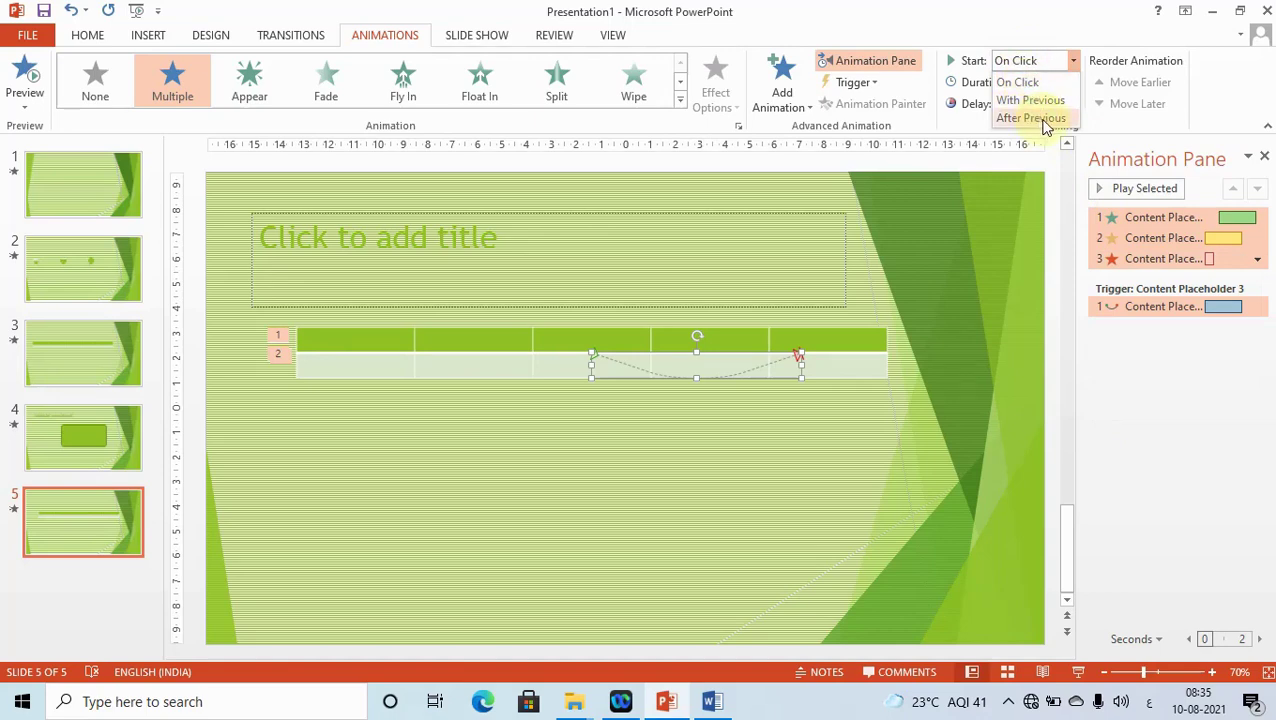
left_click(1200, 114)
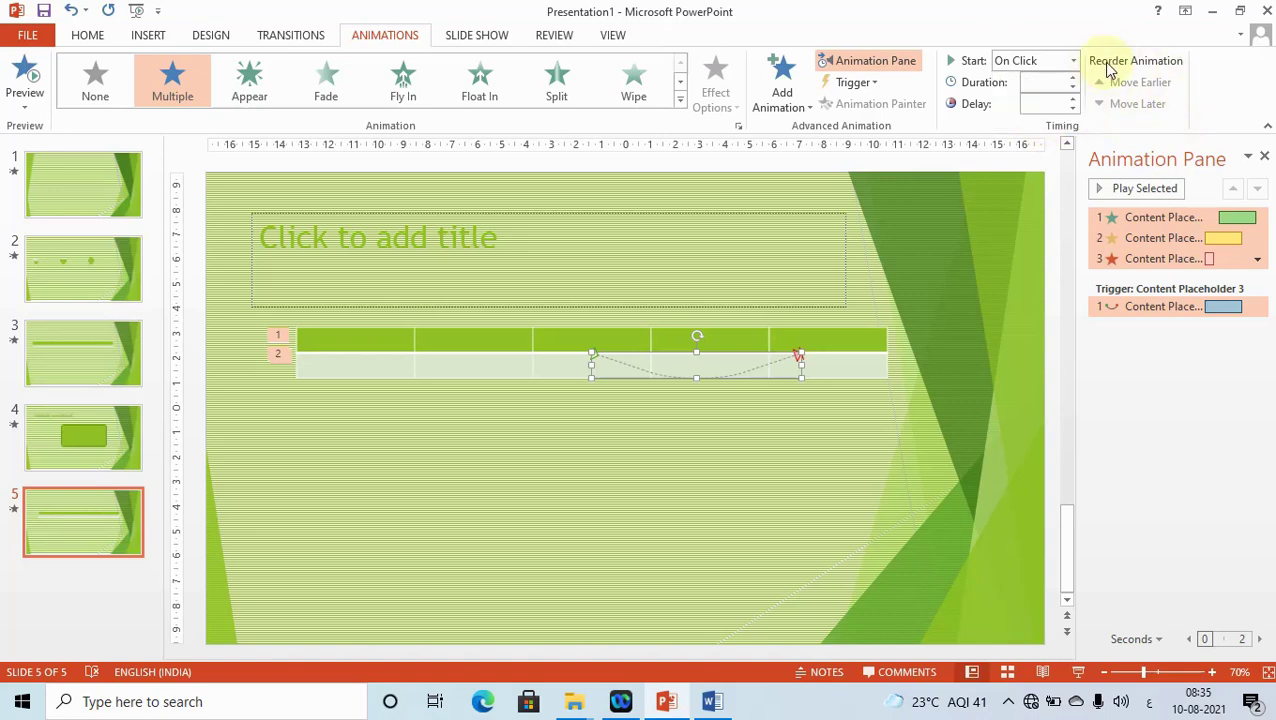
Step: Set the table's animations to a 00.01 duration and a 00.25 delay
left_click(815, 343)
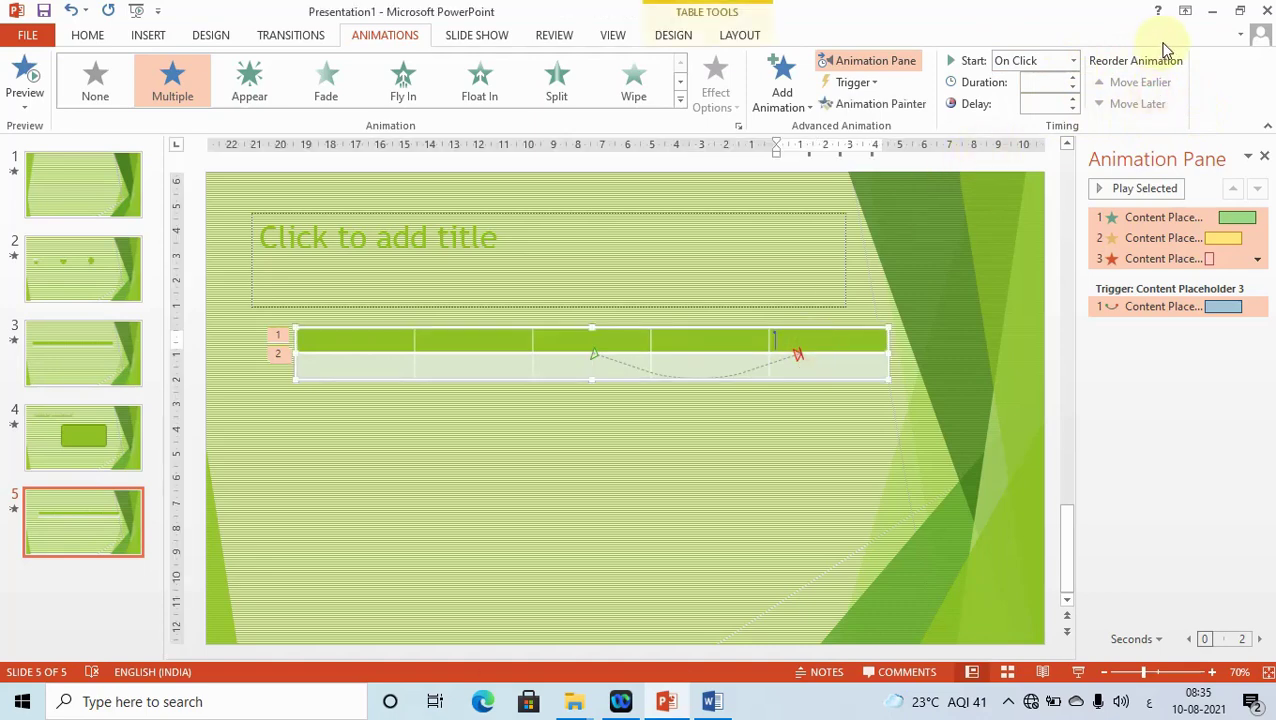
left_click(1071, 88)
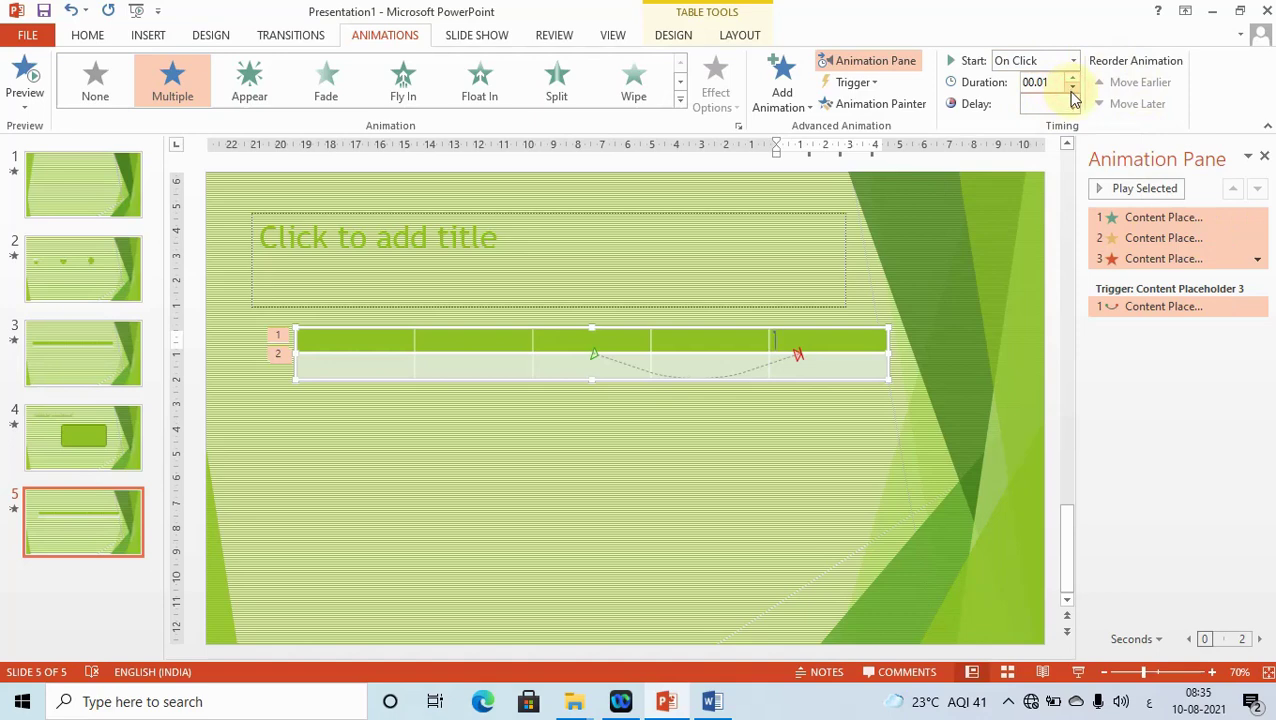
left_click(1073, 107)
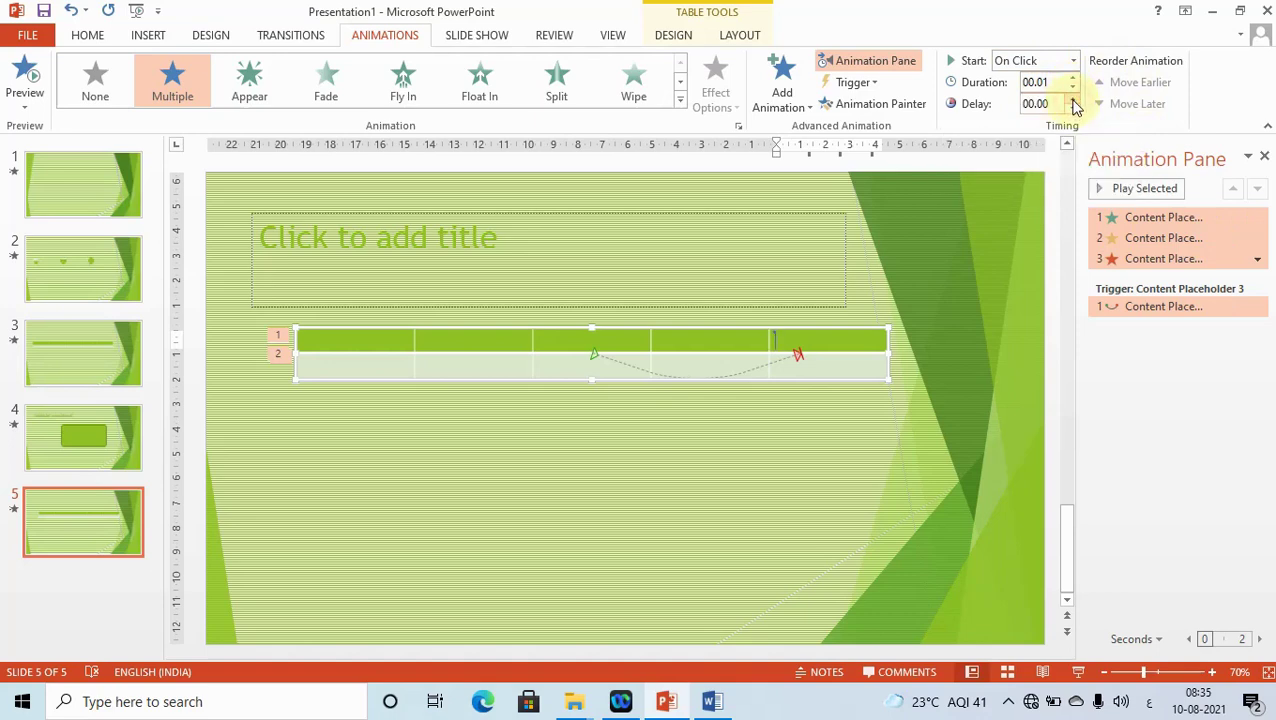
left_click(1073, 100)
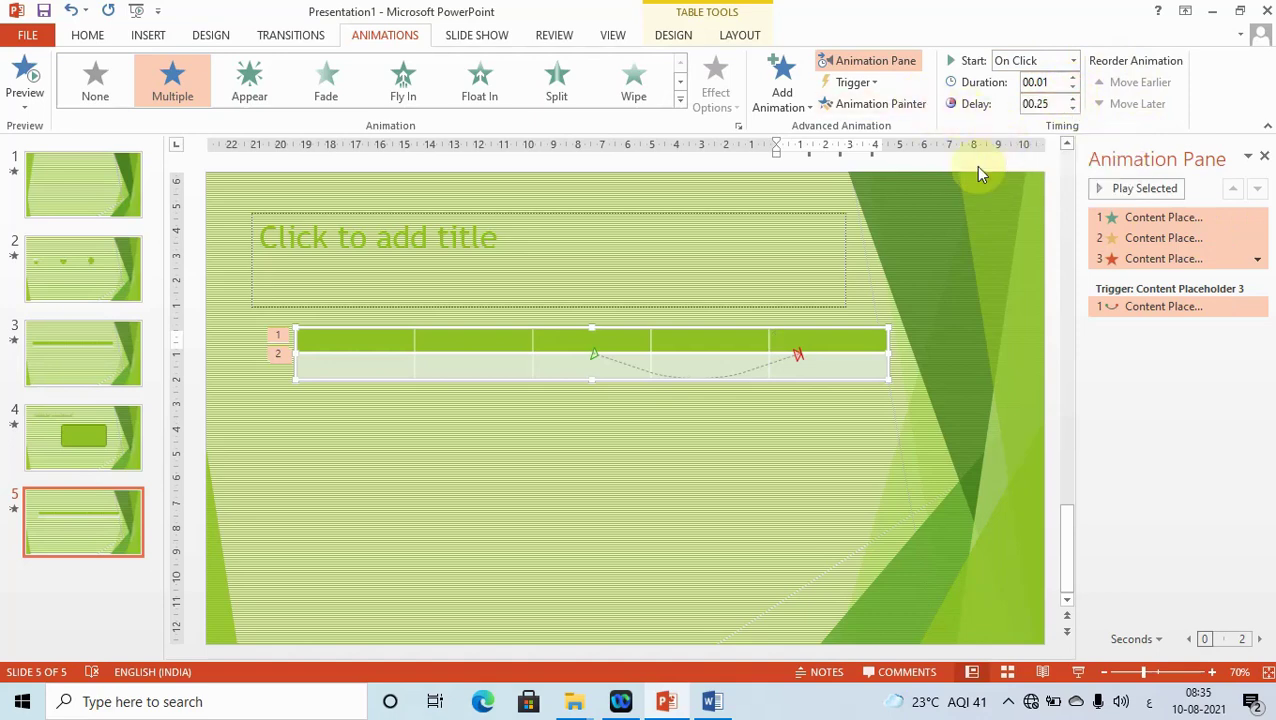
left_click(877, 222)
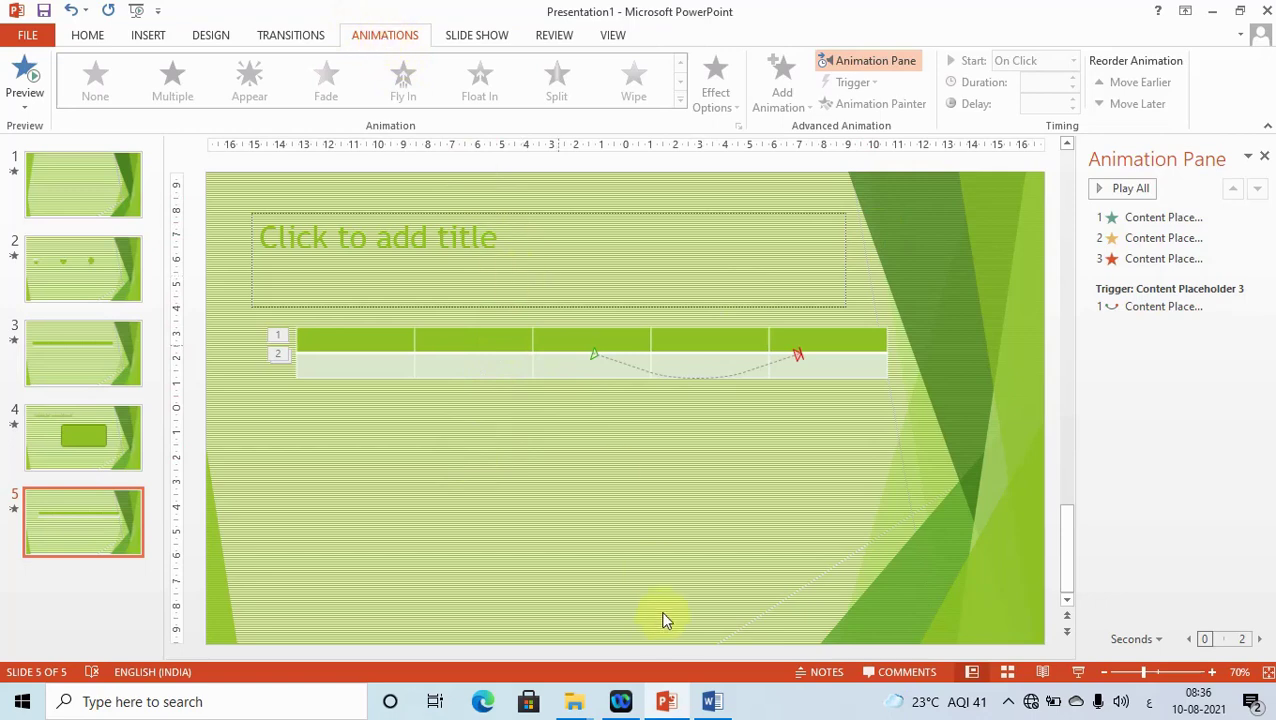
Step: Switch to the Word notes and scroll to the Custom Animation section on the Animation Pane
left_click(712, 701)
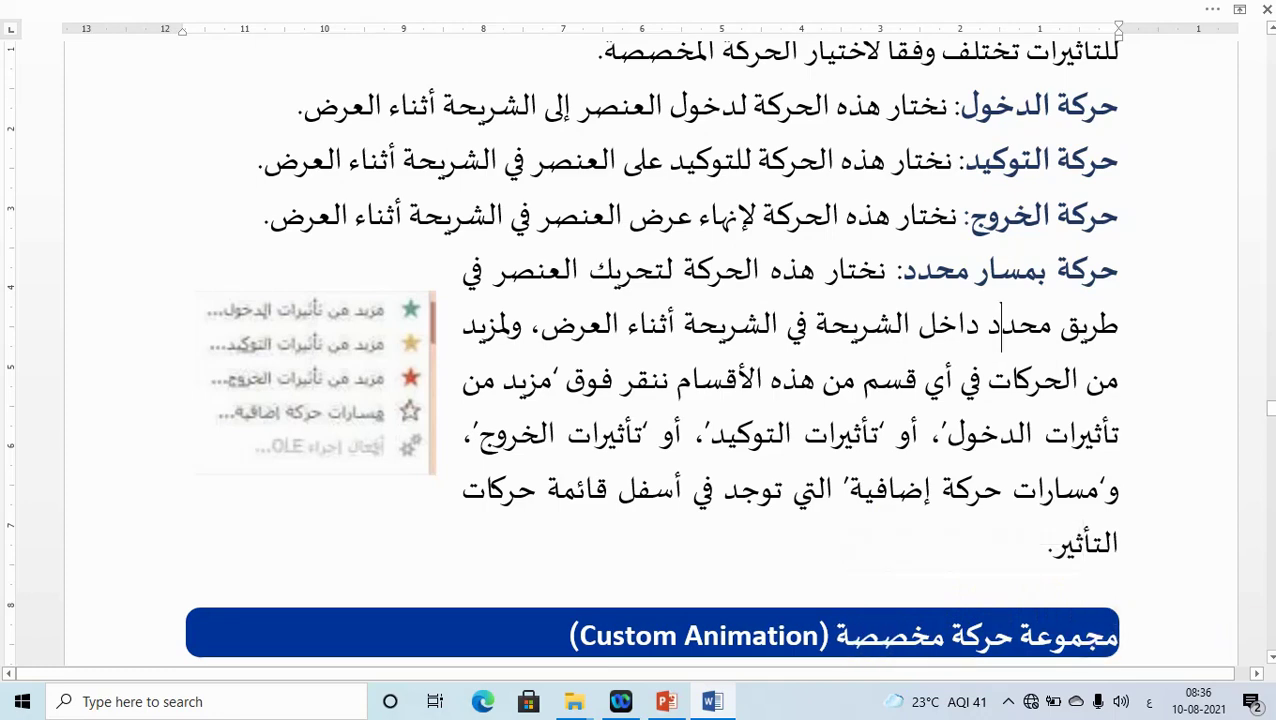
scroll(1271, 661, "down", 3)
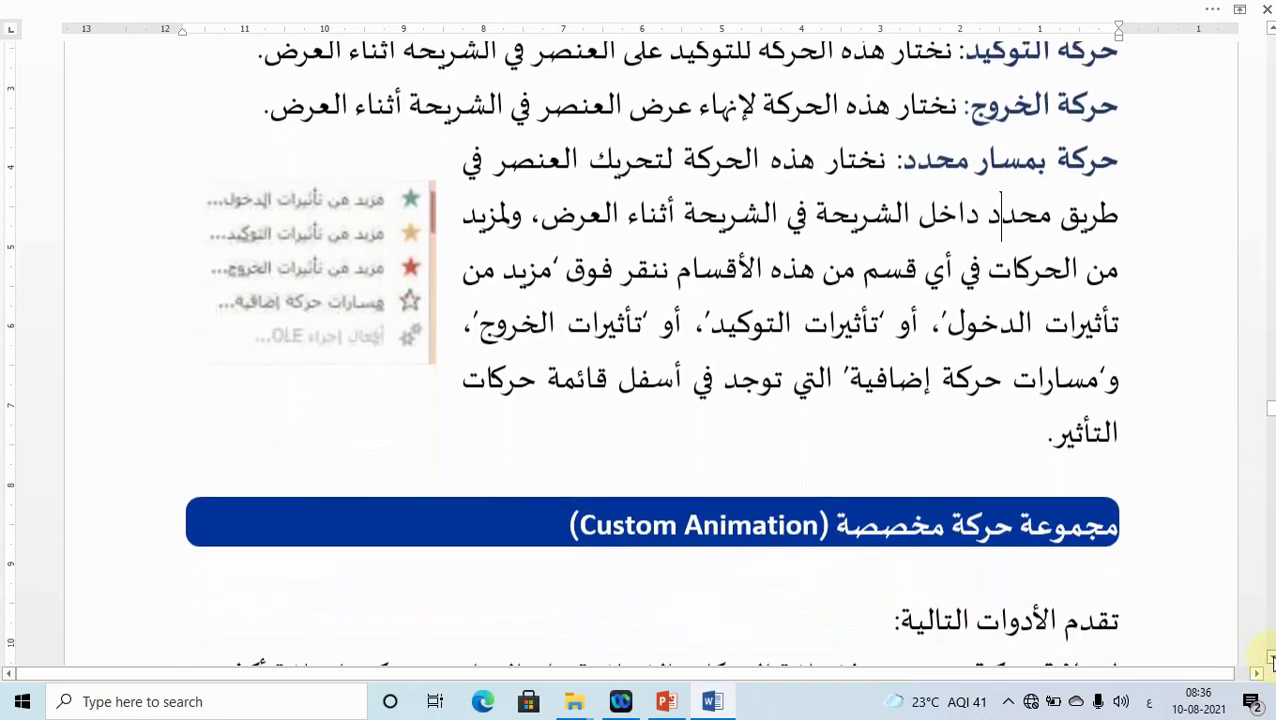
scroll(1271, 661, "down", 3)
scroll(1271, 661, "down", 3)
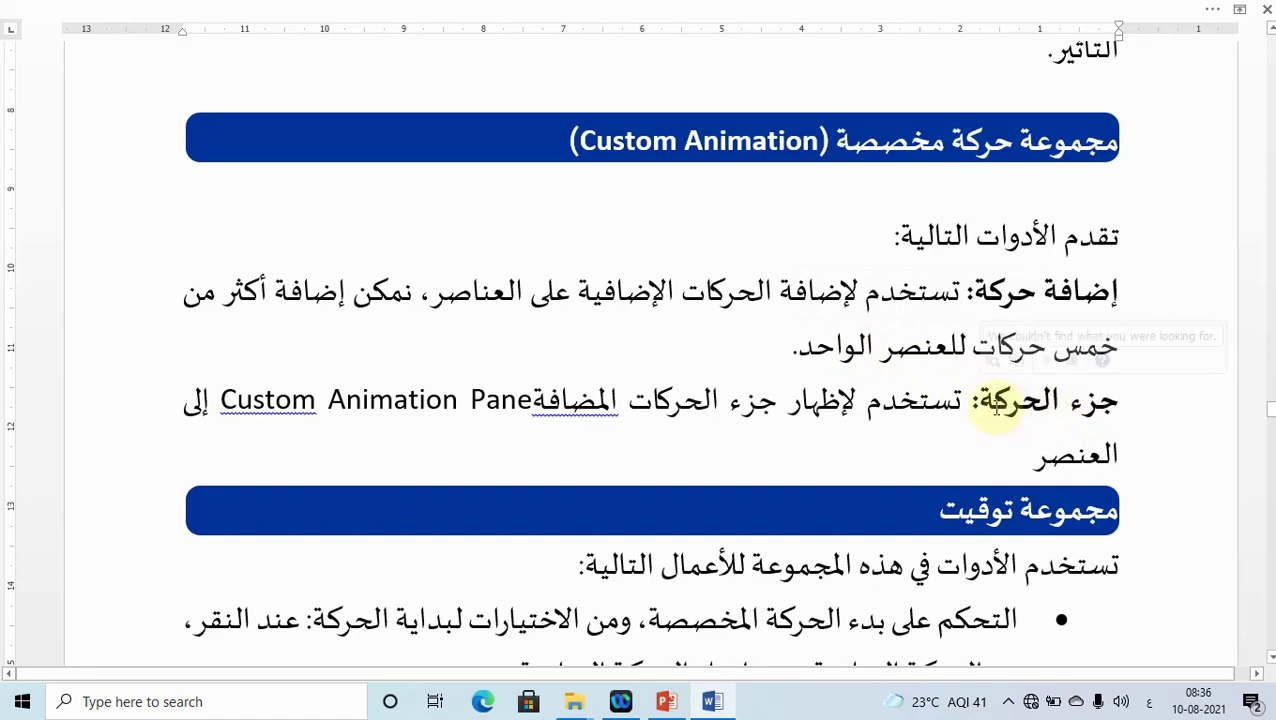
left_click(666, 701)
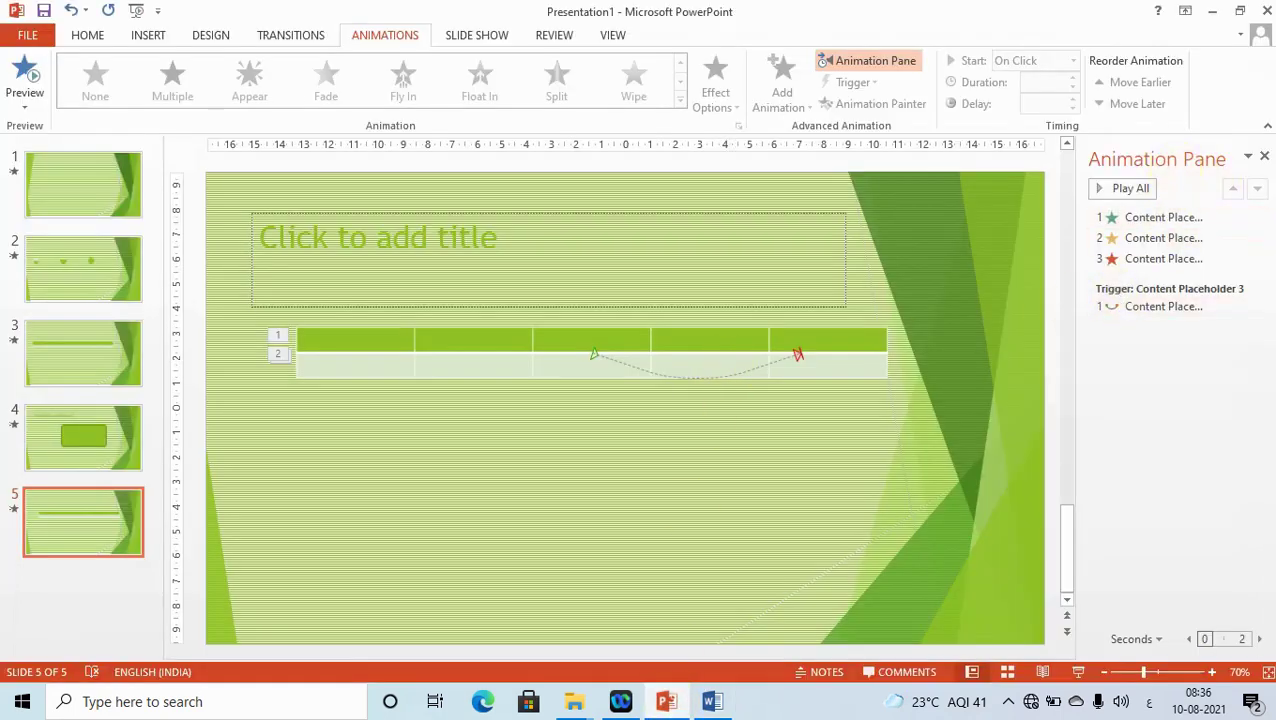
left_click(1264, 160)
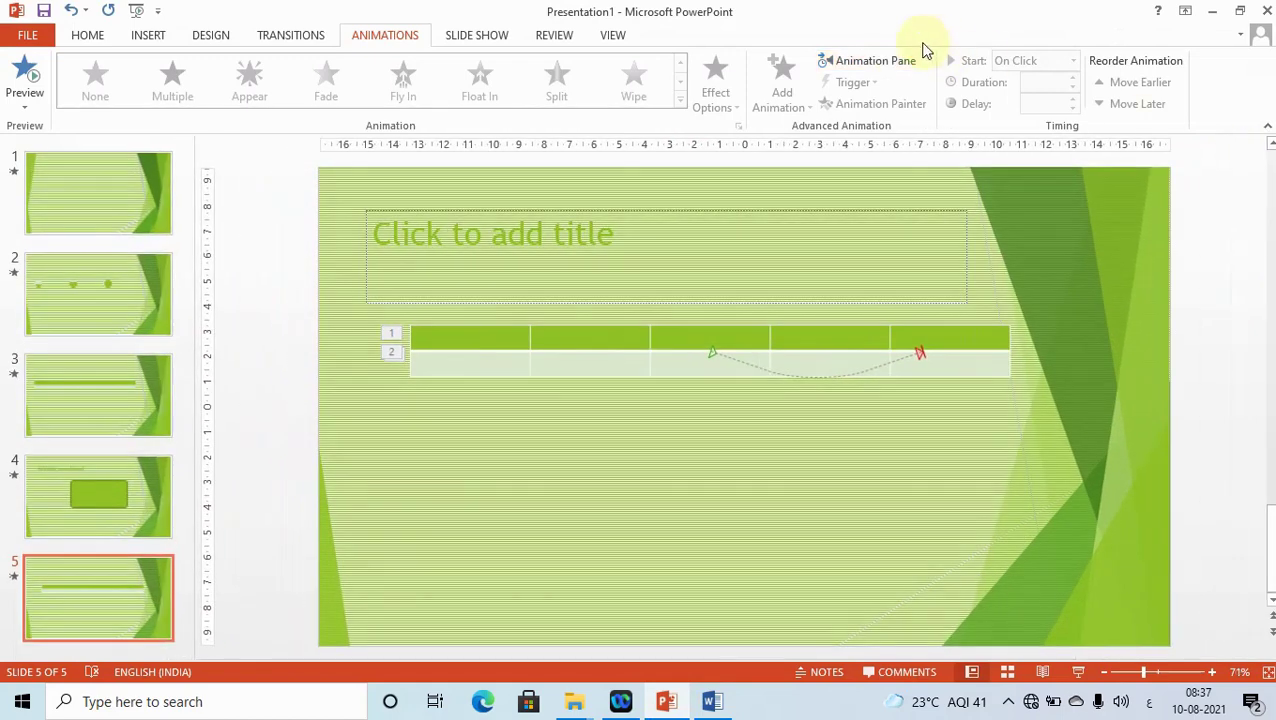
left_click(893, 62)
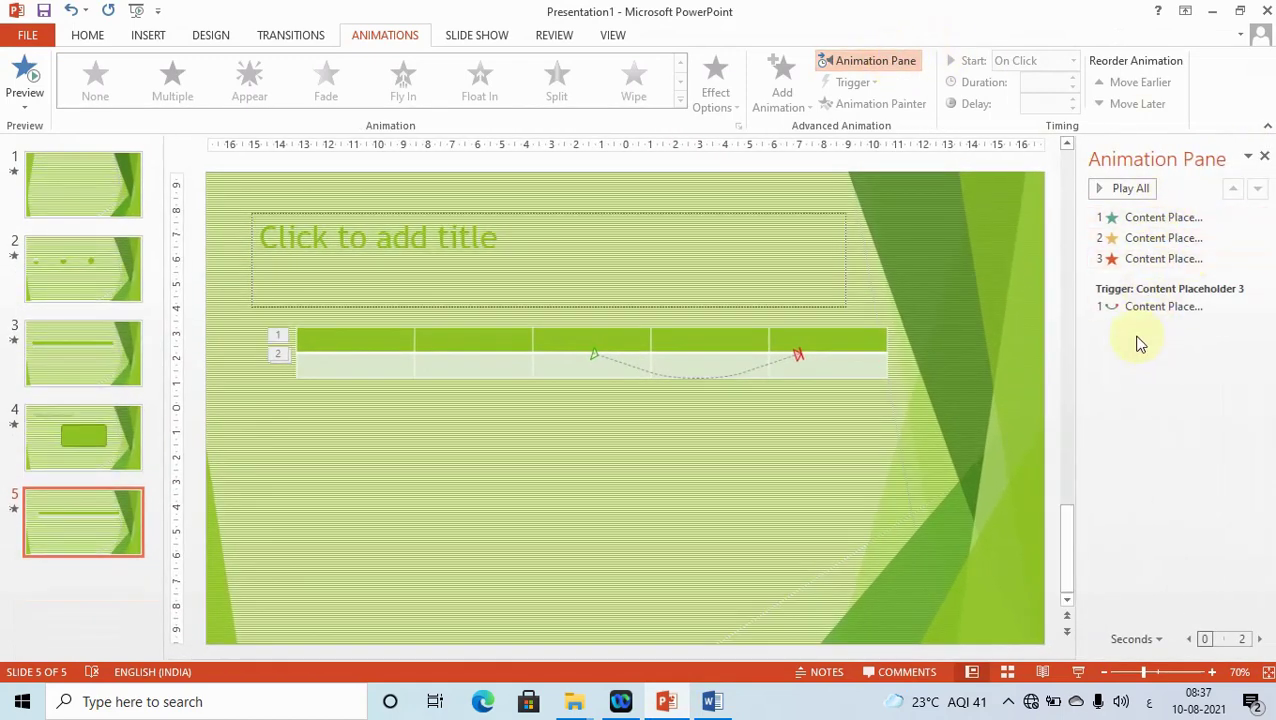
left_click(712, 703)
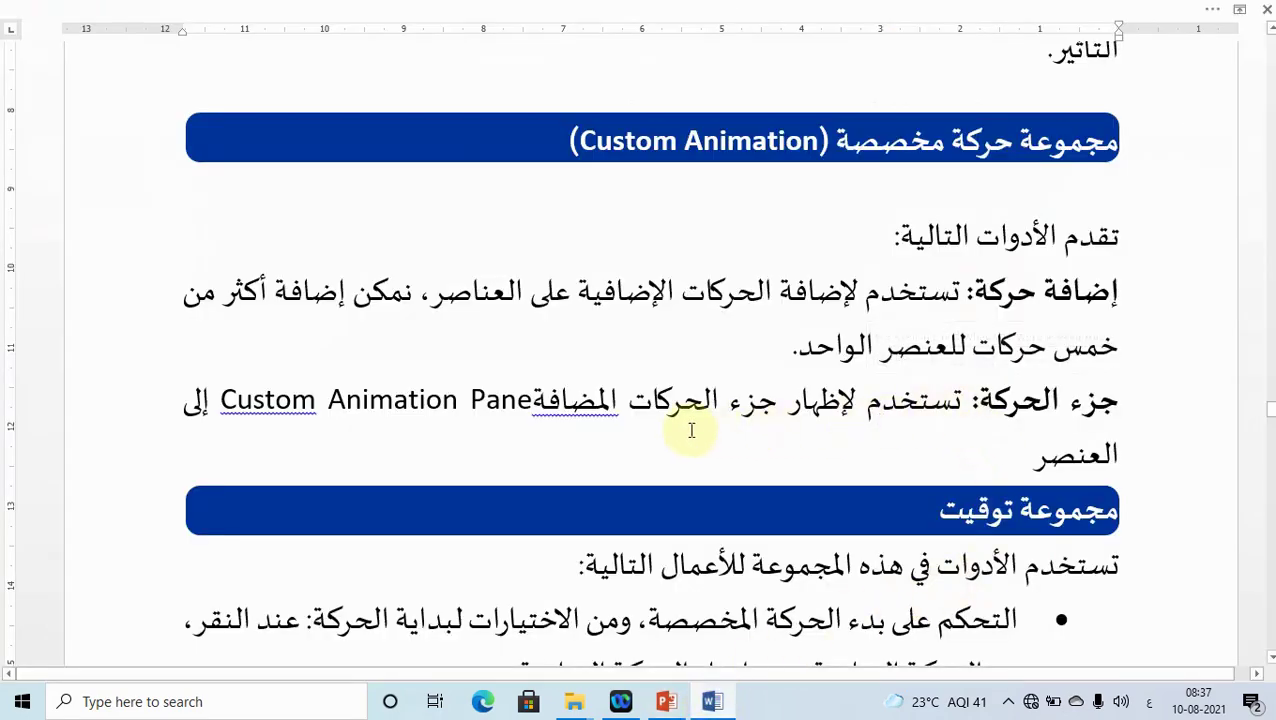
Step: Read the Timing group bullets on page 108, then return to PowerPoint's slide 5
mouse_move(591, 402)
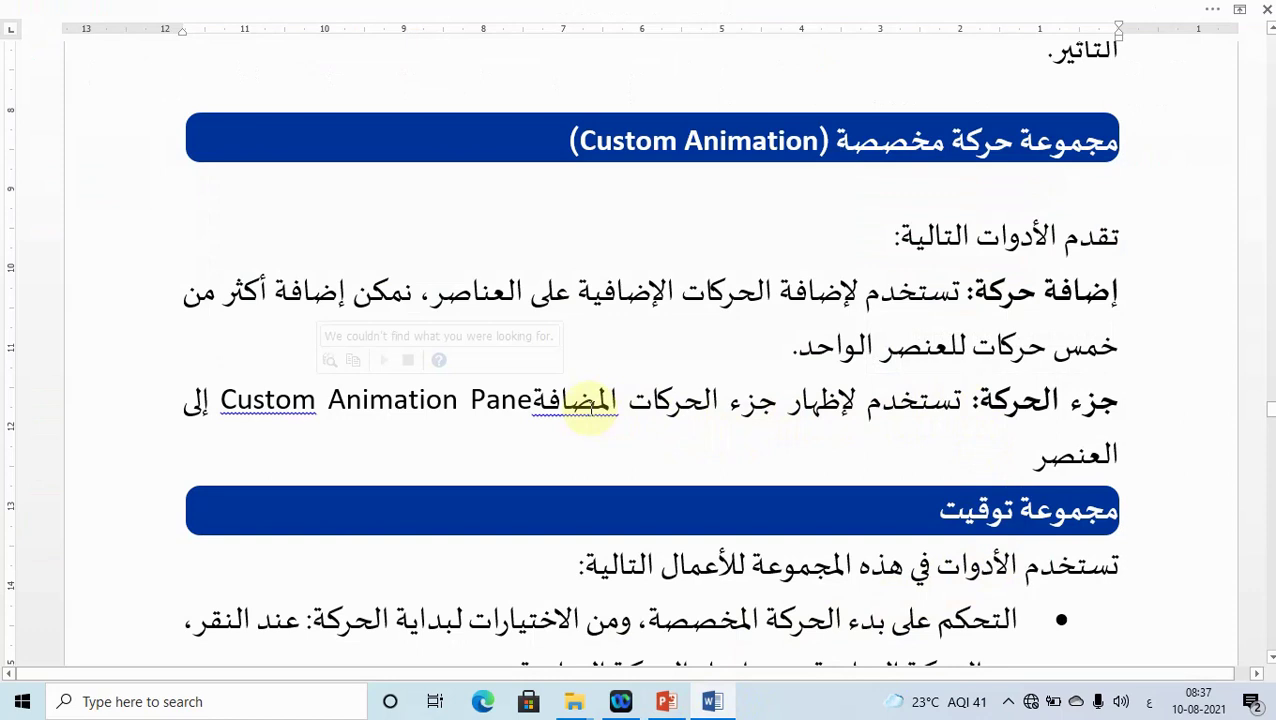
mouse_move(726, 410)
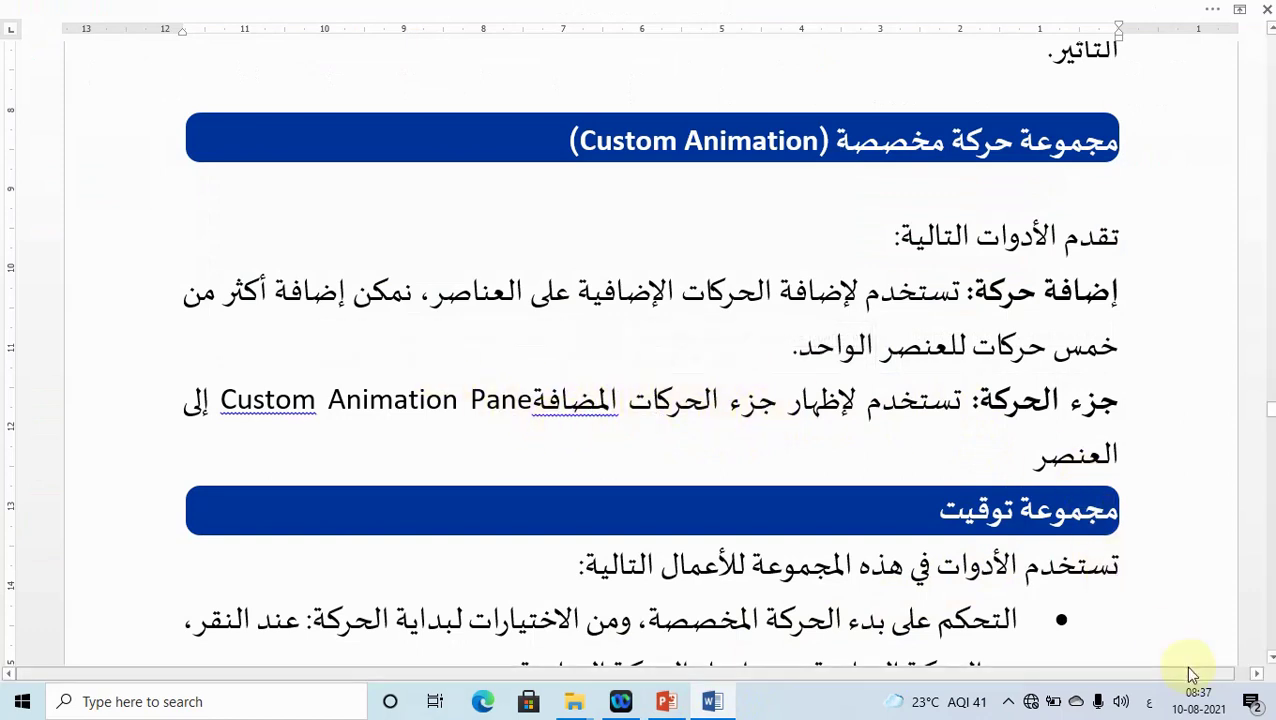
scroll(650, 350, "down", 5)
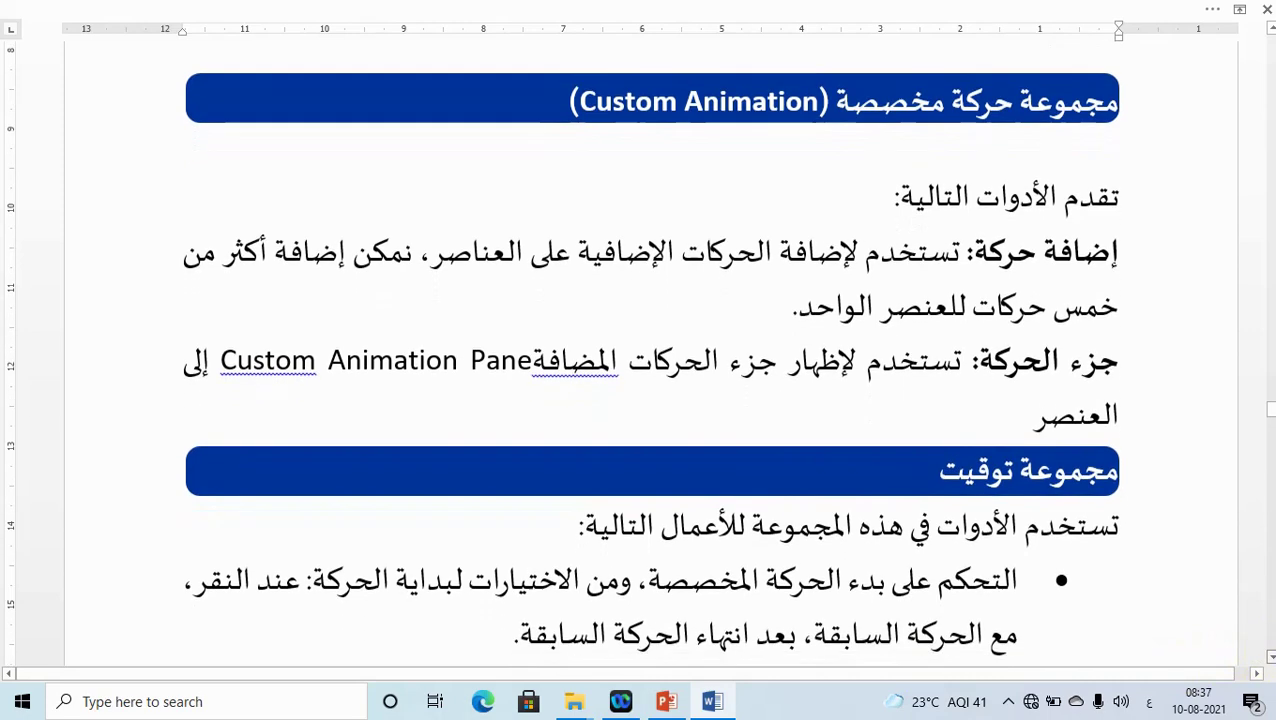
scroll(650, 350, "down", 3)
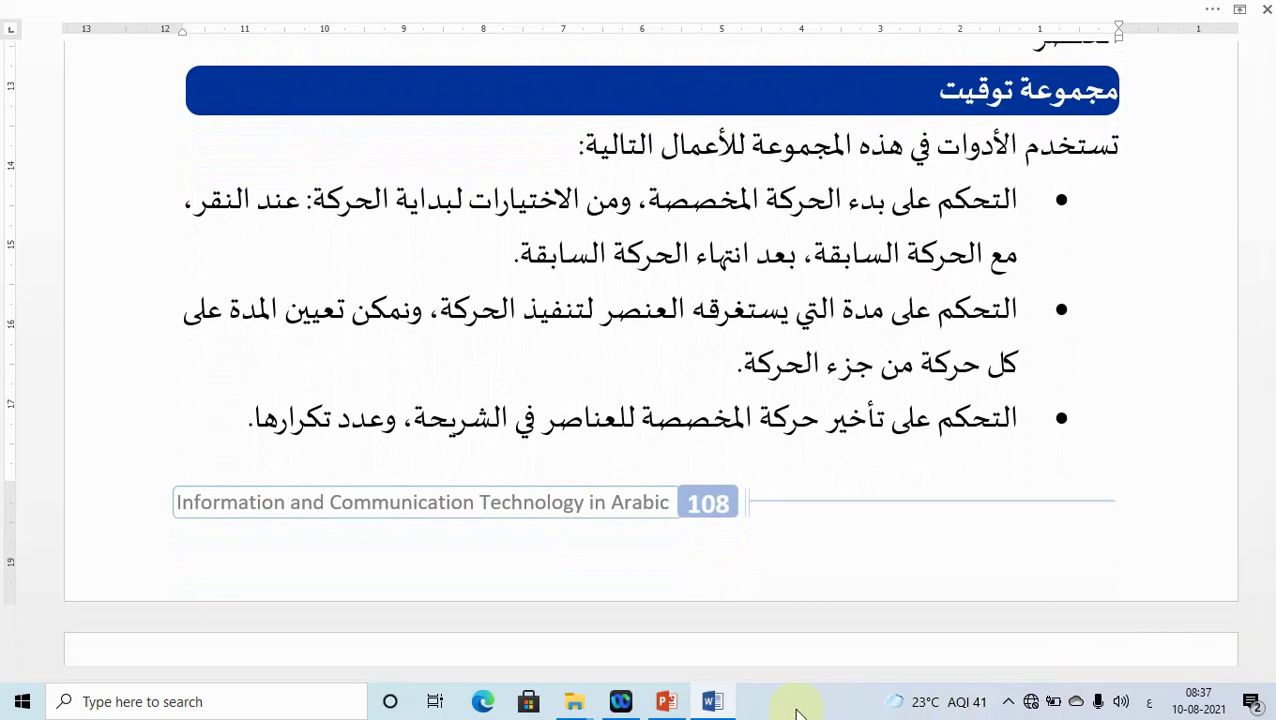
left_click(665, 701)
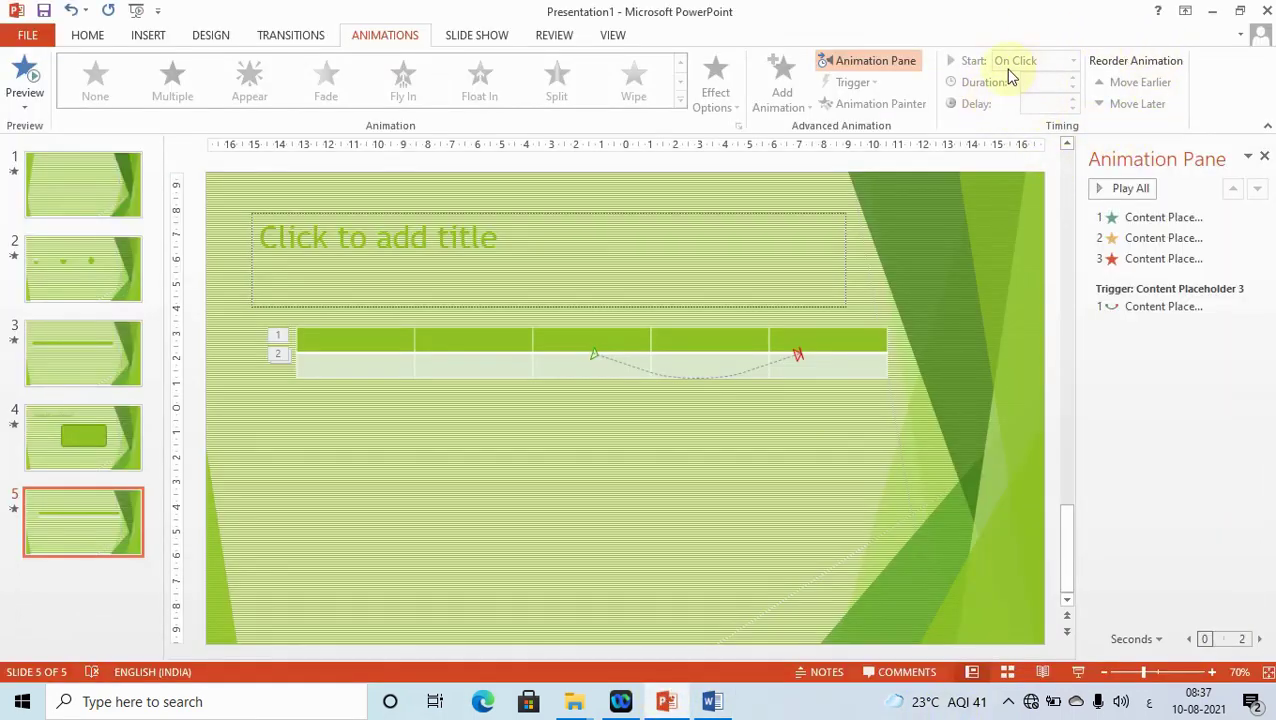
Step: Bring the Word notes on the Timing group back in front of PowerPoint
left_click(712, 701)
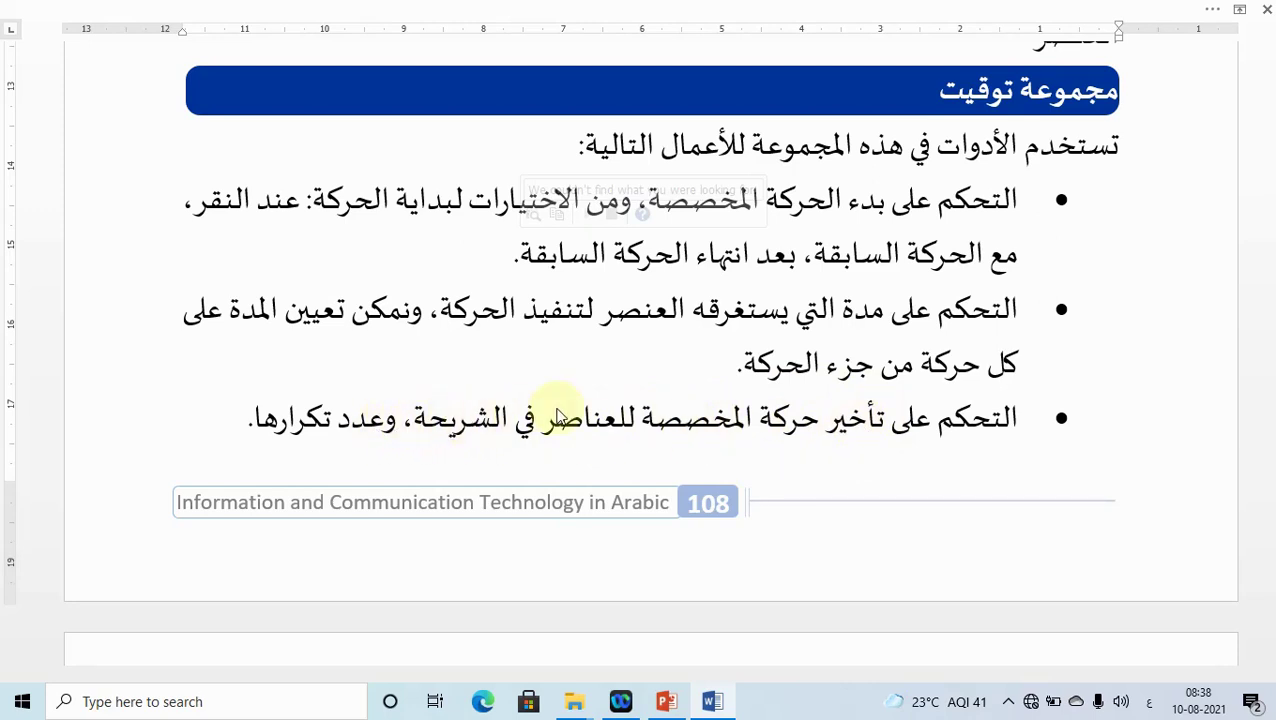
Step: Select the word التحكم in the third bullet, read down to page 109, then return to PowerPoint
left_click(718, 378)
left_click(953, 418)
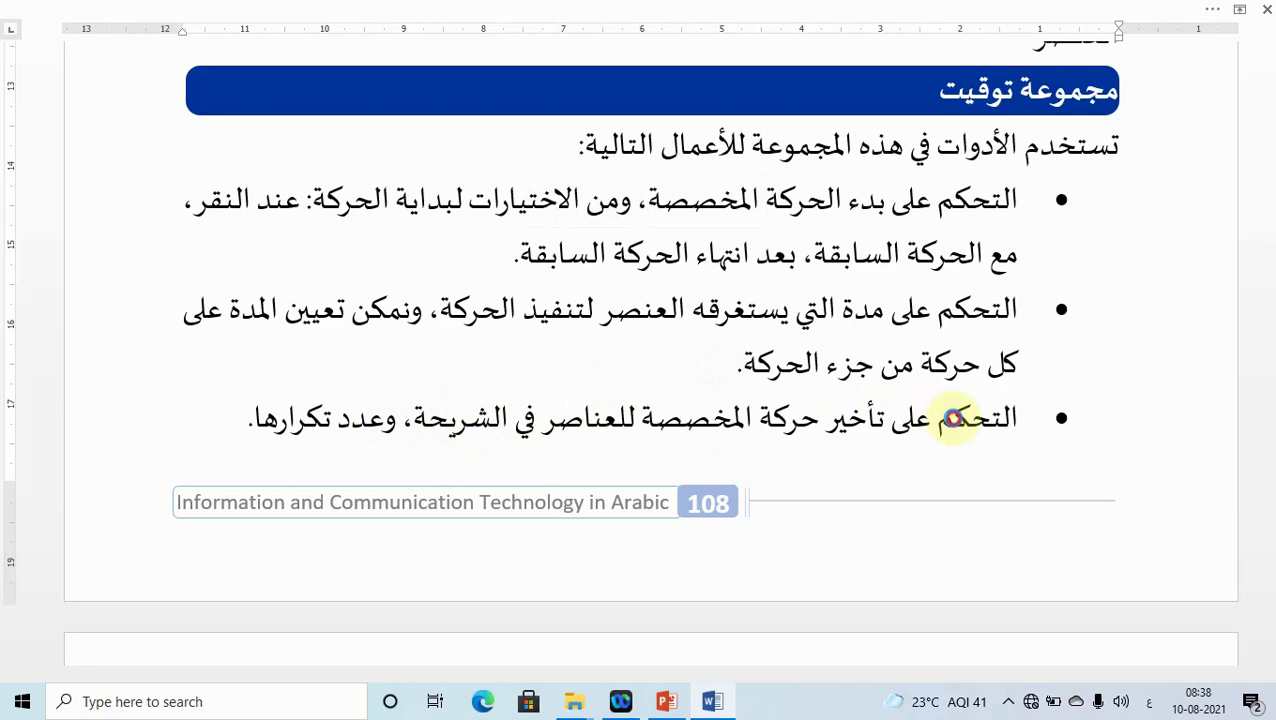
double_click(985, 440)
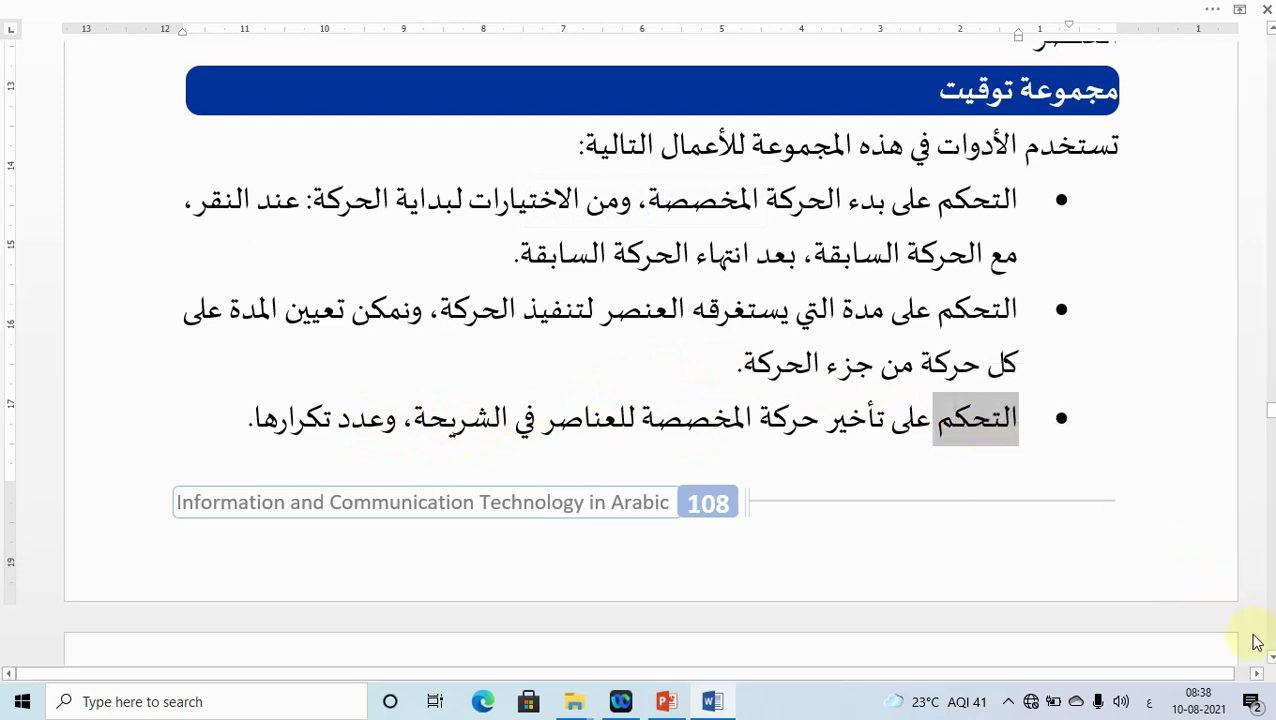
scroll(1270, 658, "down", 5)
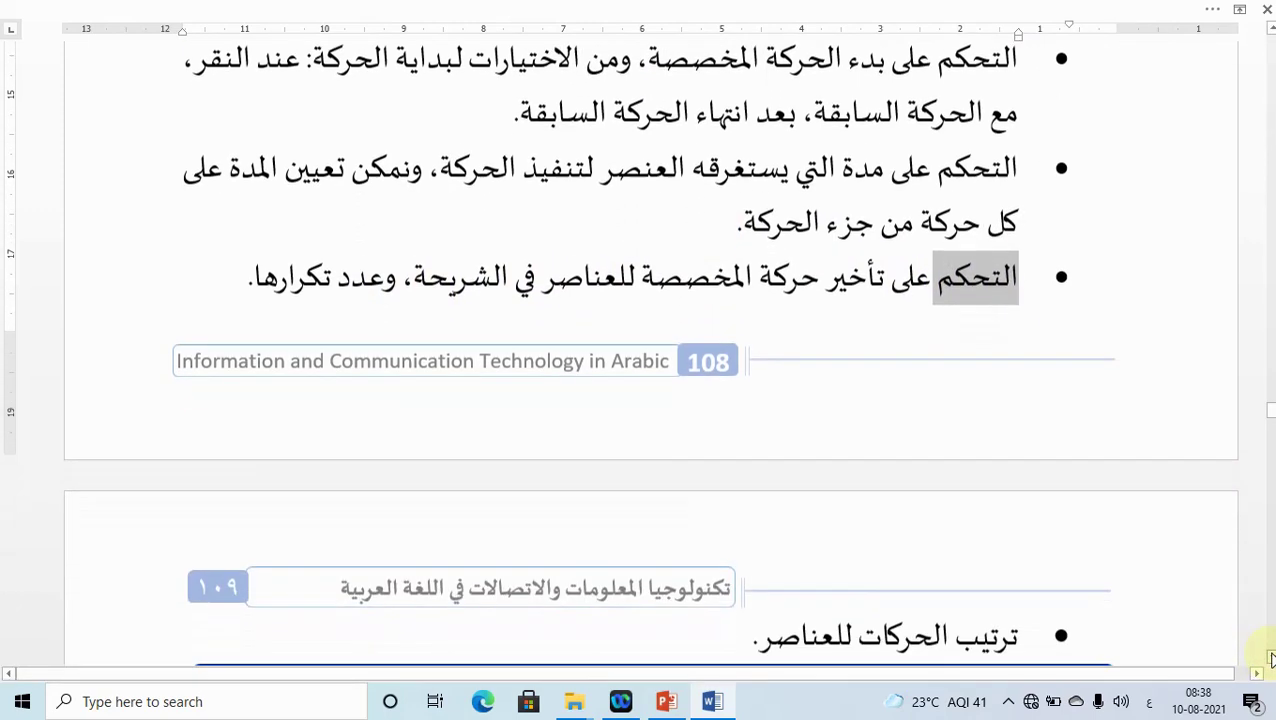
scroll(1270, 658, "down", 1)
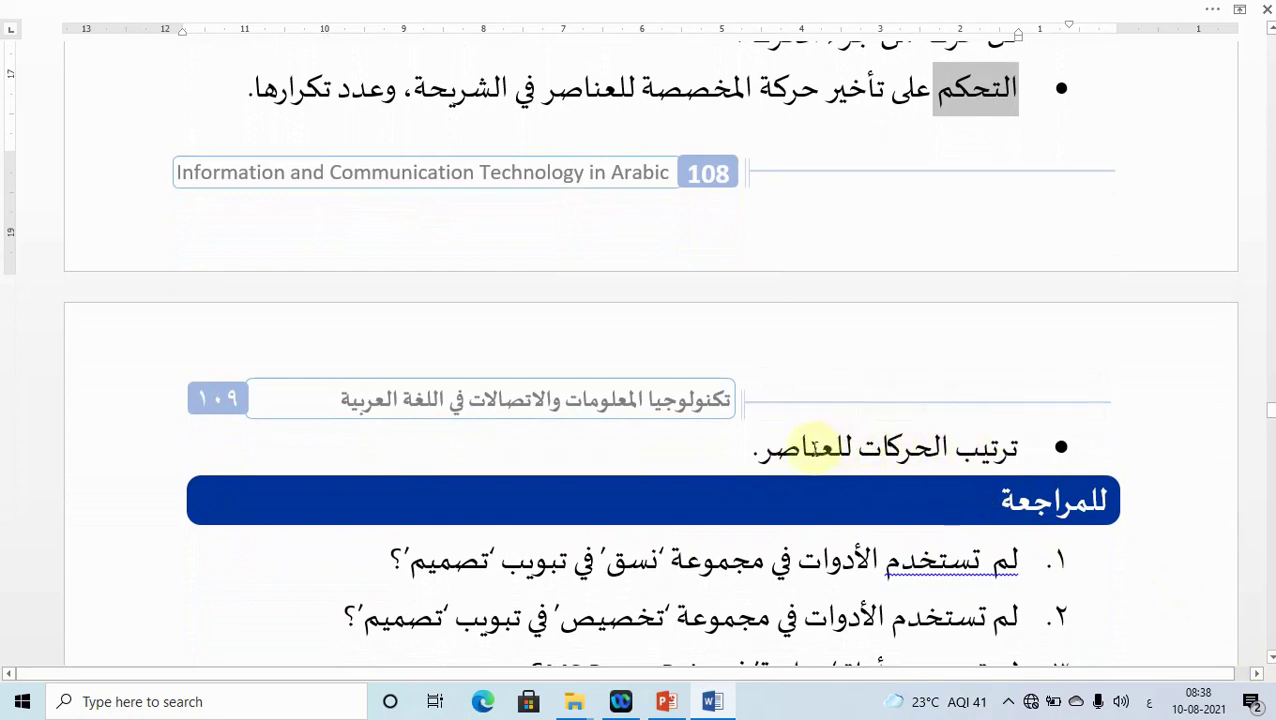
left_click(674, 704)
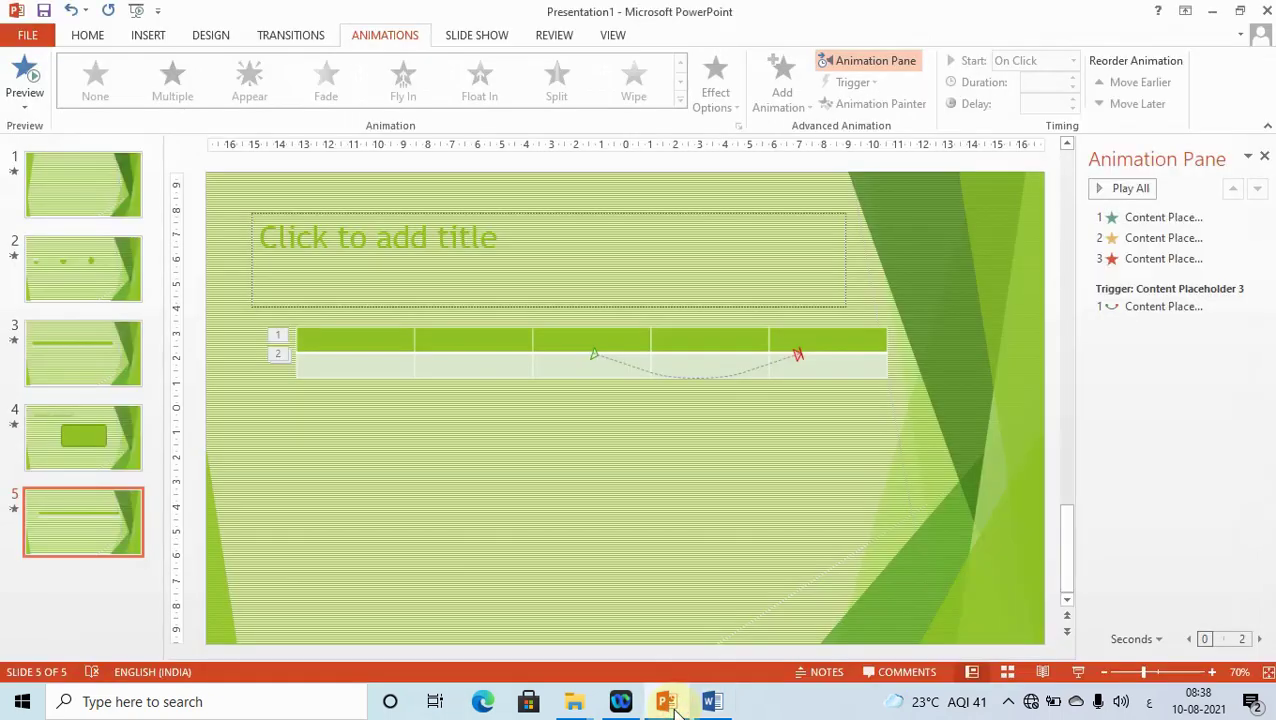
Step: Reorder the table animations so the Split exit plays first, Spin second and Fly In last
mouse_move(1136, 252)
left_mouse_down()
mouse_move(1136, 226)
mouse_move(1148, 262)
left_mouse_up()
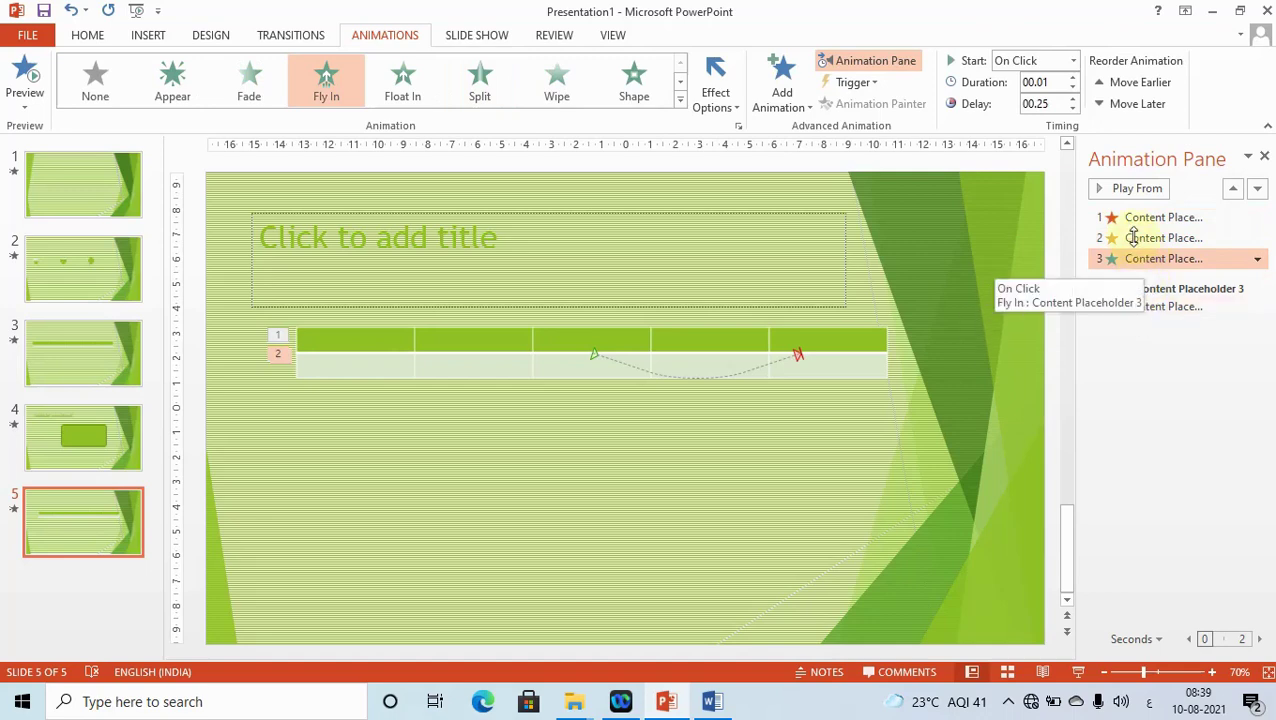
left_click(1234, 190)
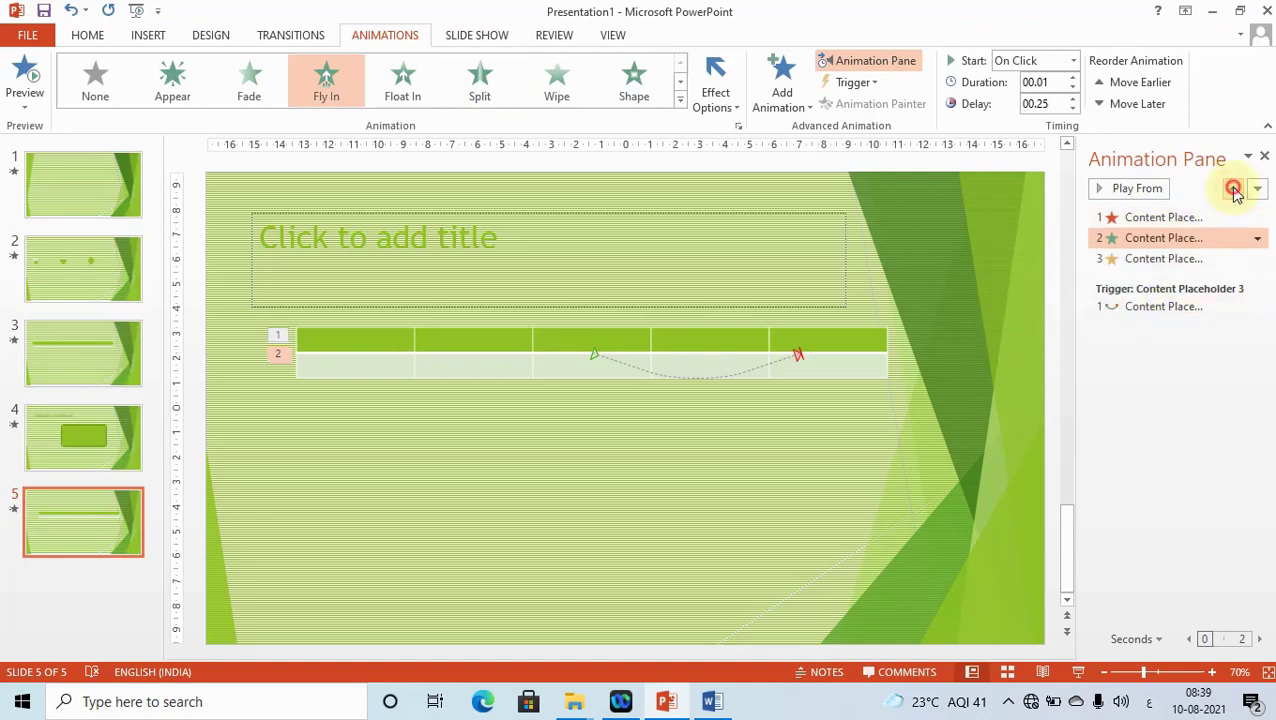
left_click(1234, 190)
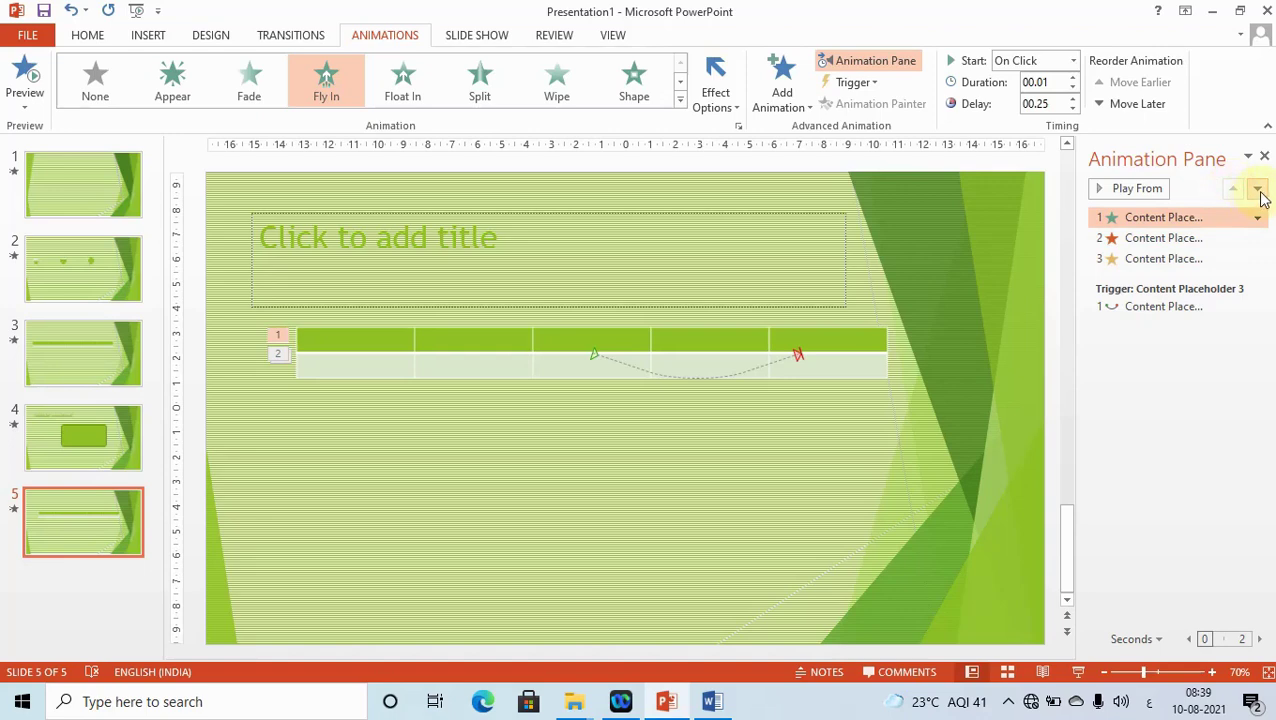
left_click(1258, 190)
left_click(1259, 191)
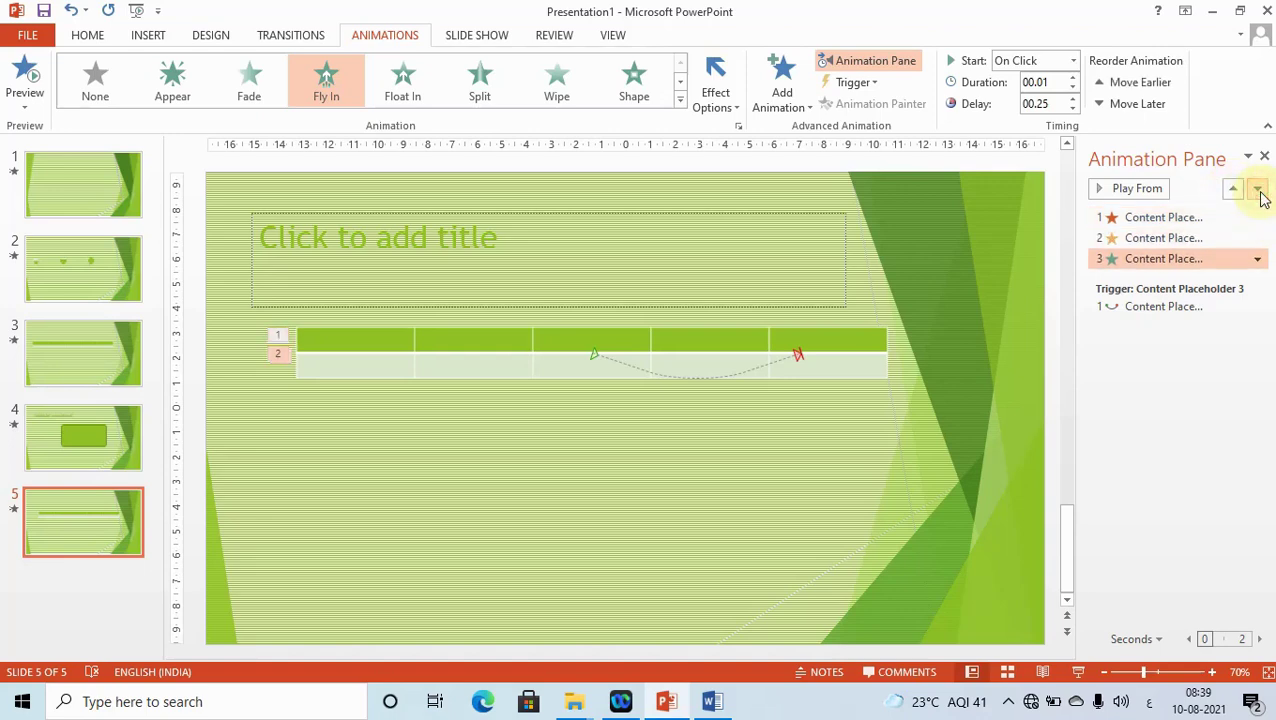
Step: Dismiss the last animation's options unchanged and close the Animation Pane
left_click(1257, 260)
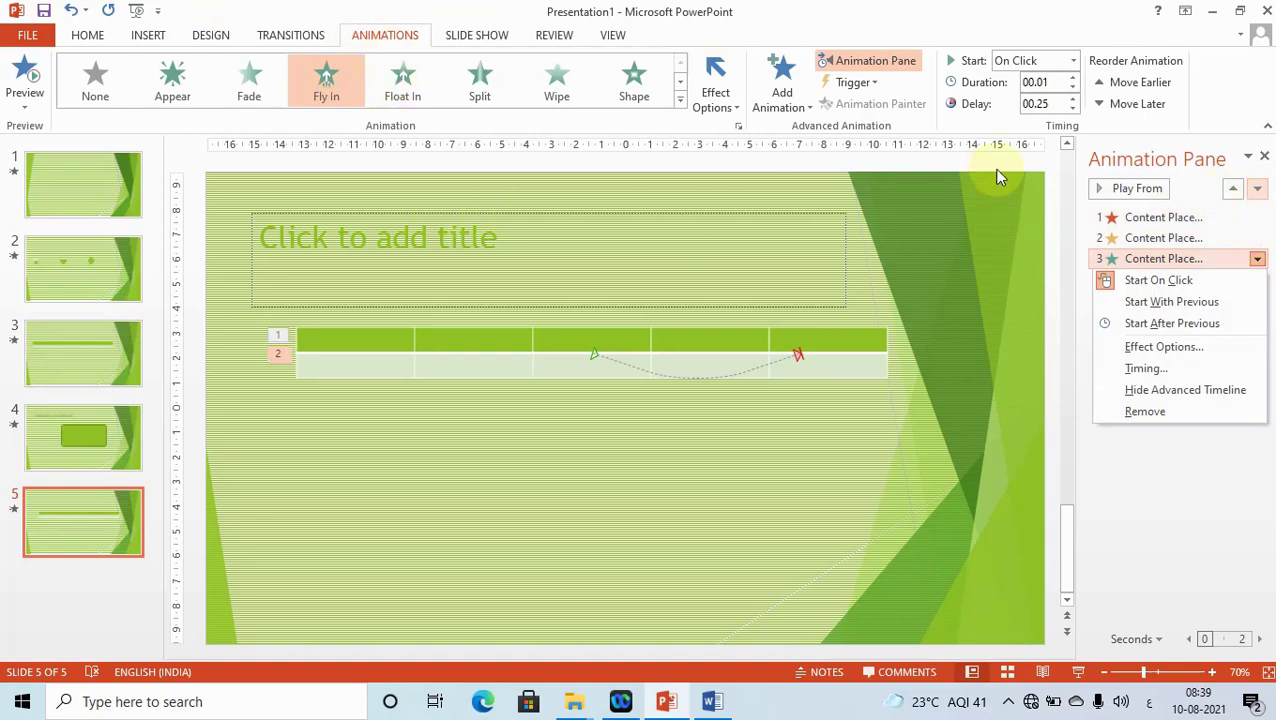
left_click(1265, 158)
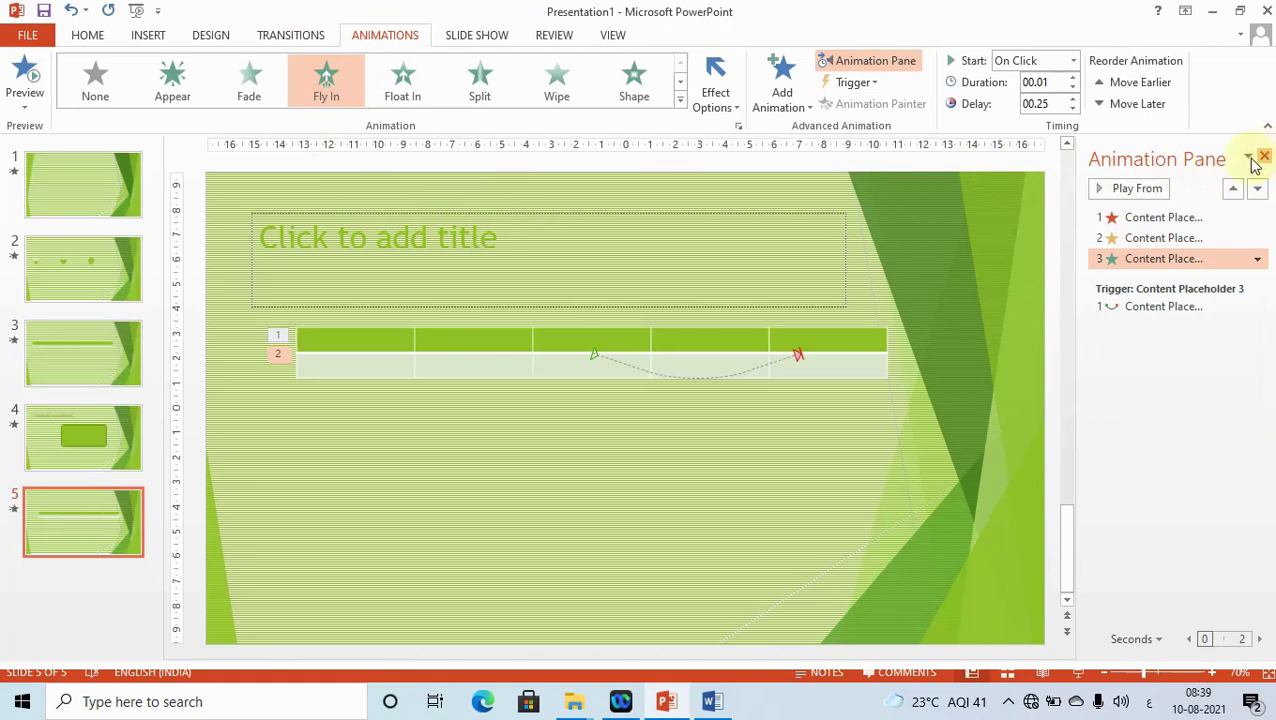
left_click(1265, 158)
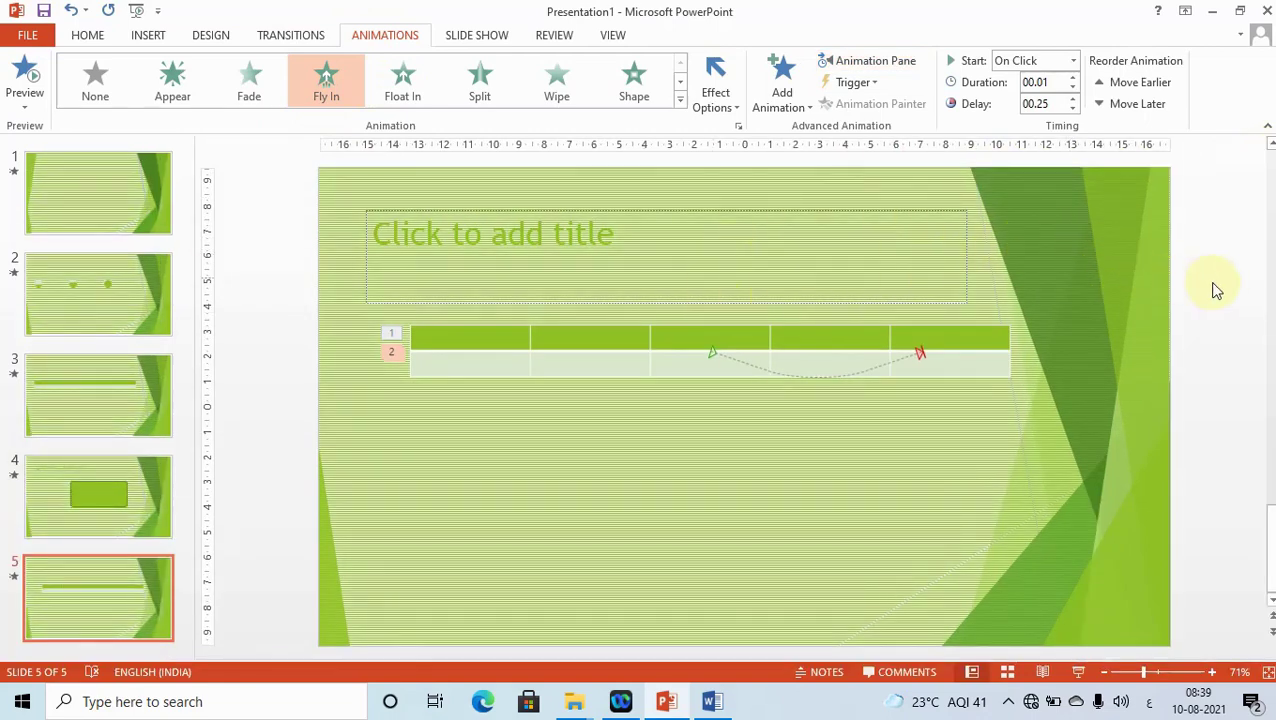